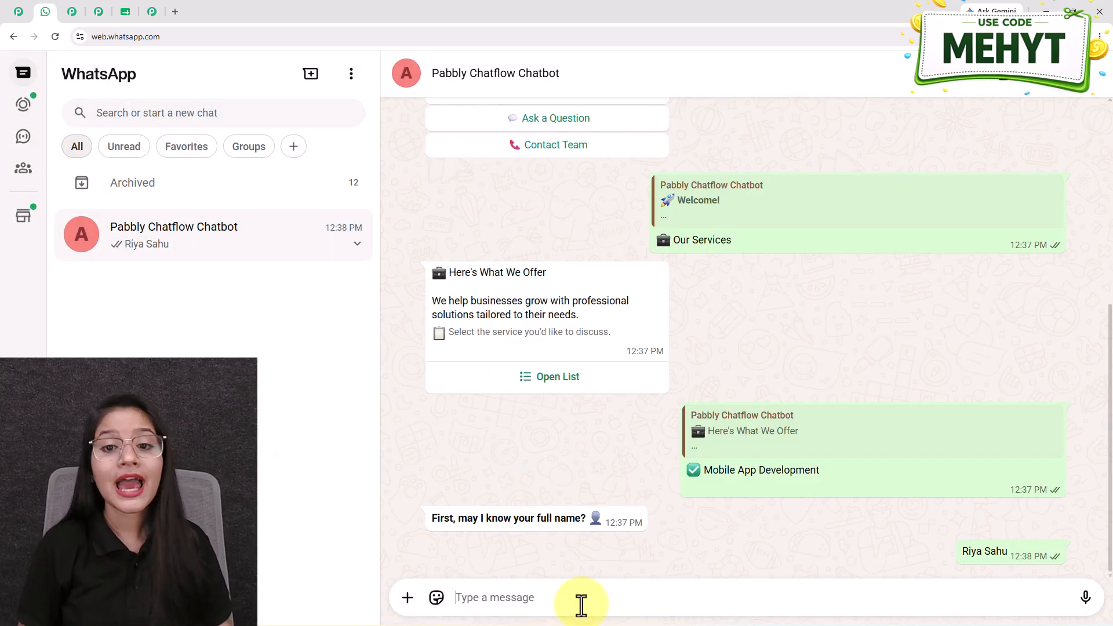
Send the email address, phone number and requirement 'I want an Android and iOS app for my business.'.
key("Return")
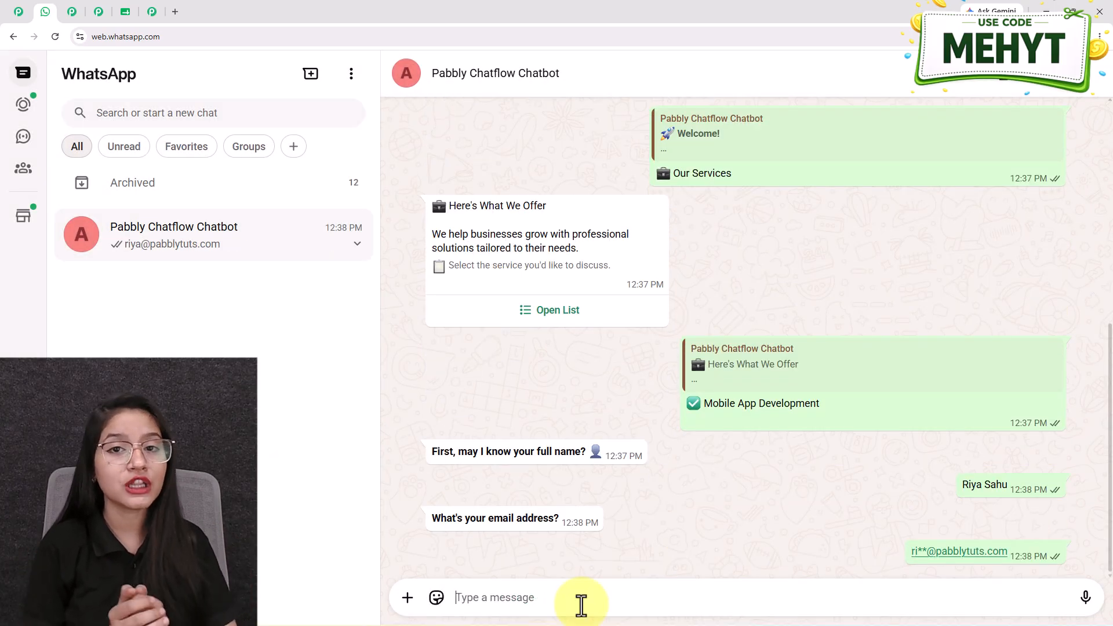
type("9")
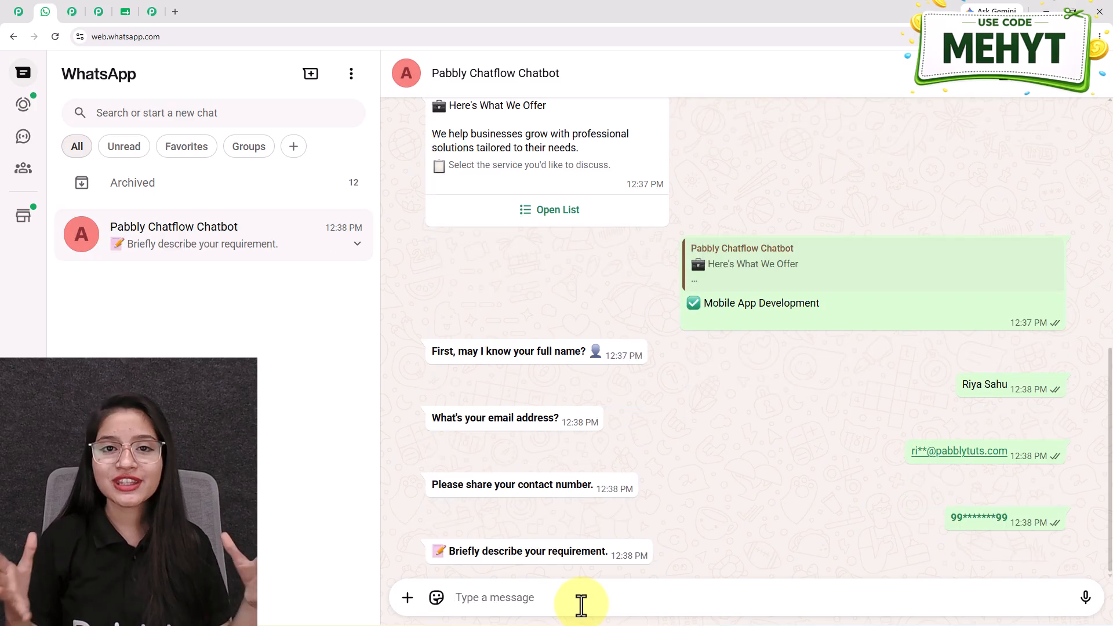
type("I want an Android and iOS app for my business.")
key("Return")
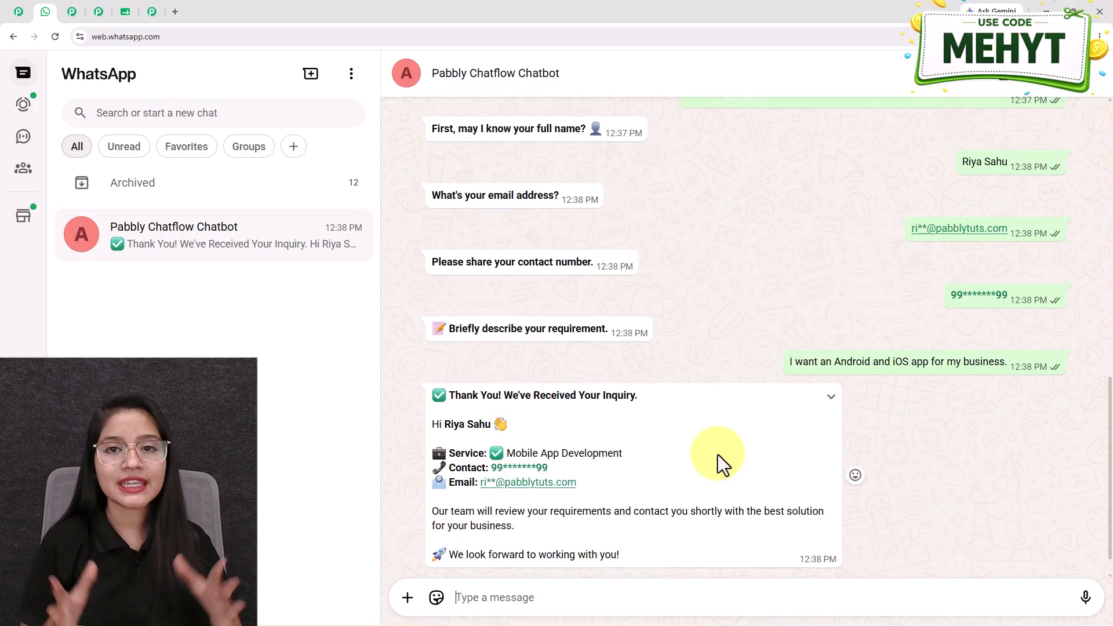
Choose Ask a Question, expand the bot's long answer, and reply 'Ok Thanks'.
scroll(718, 458, "up", 15)
left_click(557, 363)
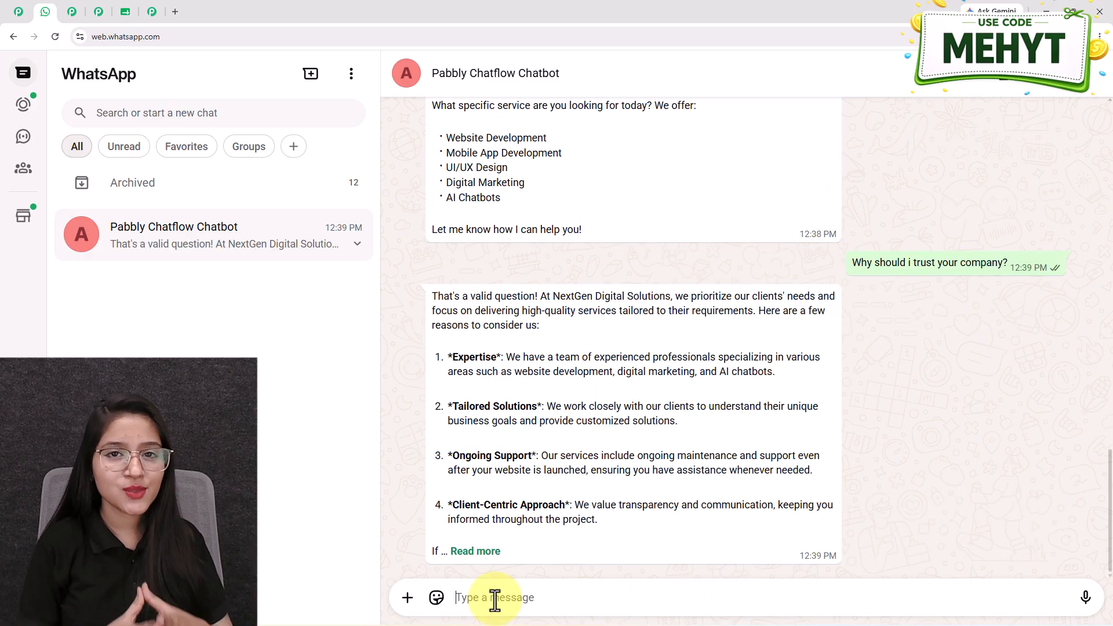
left_click(476, 551)
type("Ok Thanks")
key("Return")
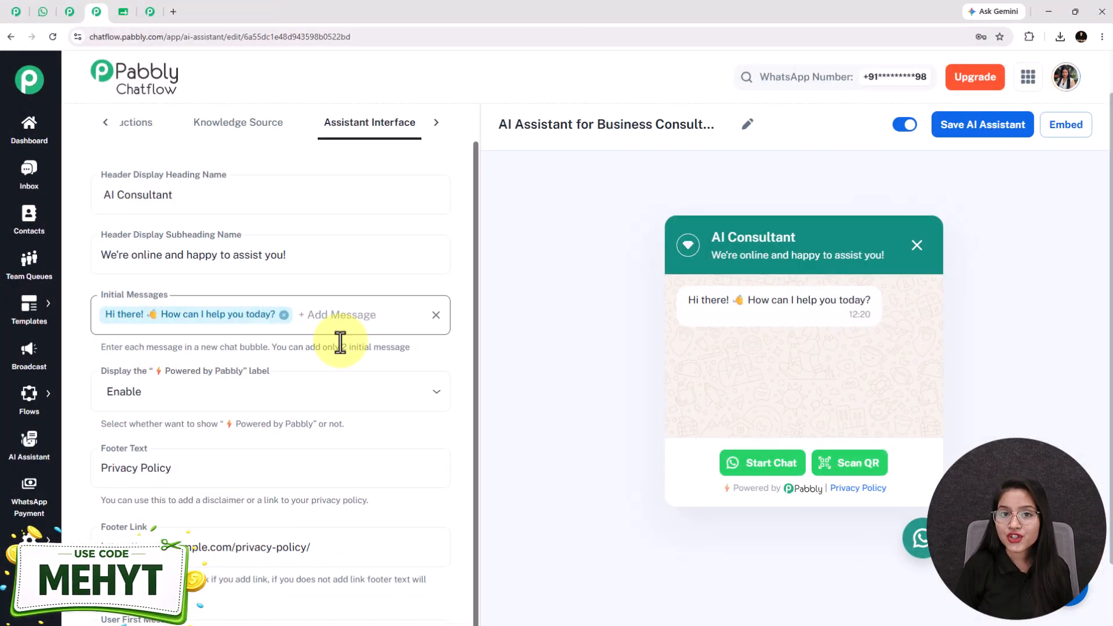
Review the Chatbot Leads sheet, Pabbly Connect workflow and Chatflow flow, then return to WhatsApp.
left_click(123, 12)
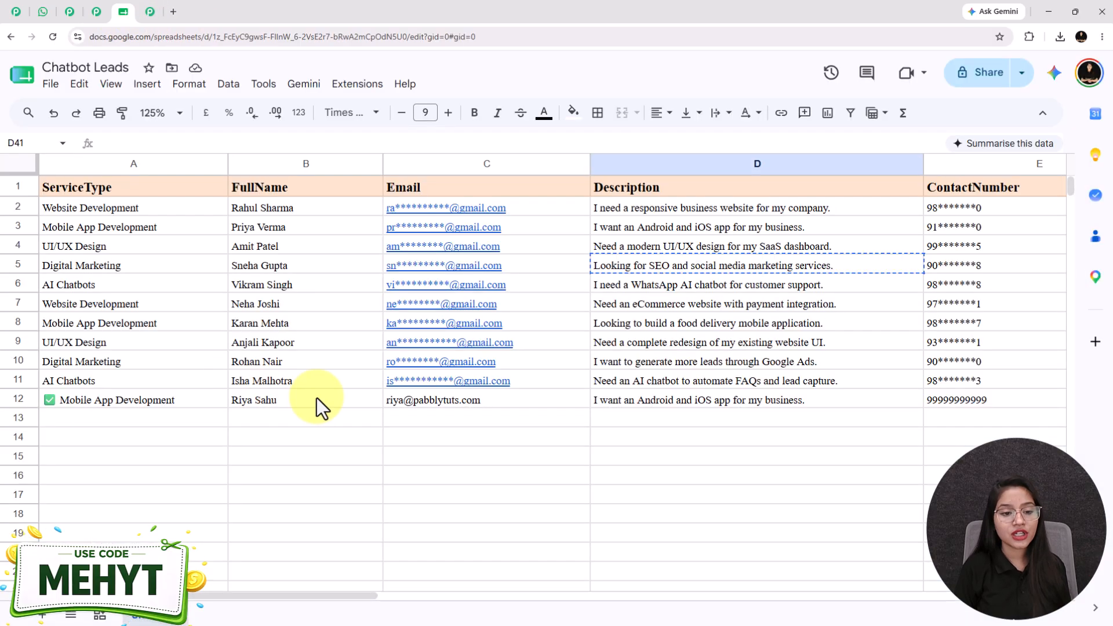
left_click(149, 13)
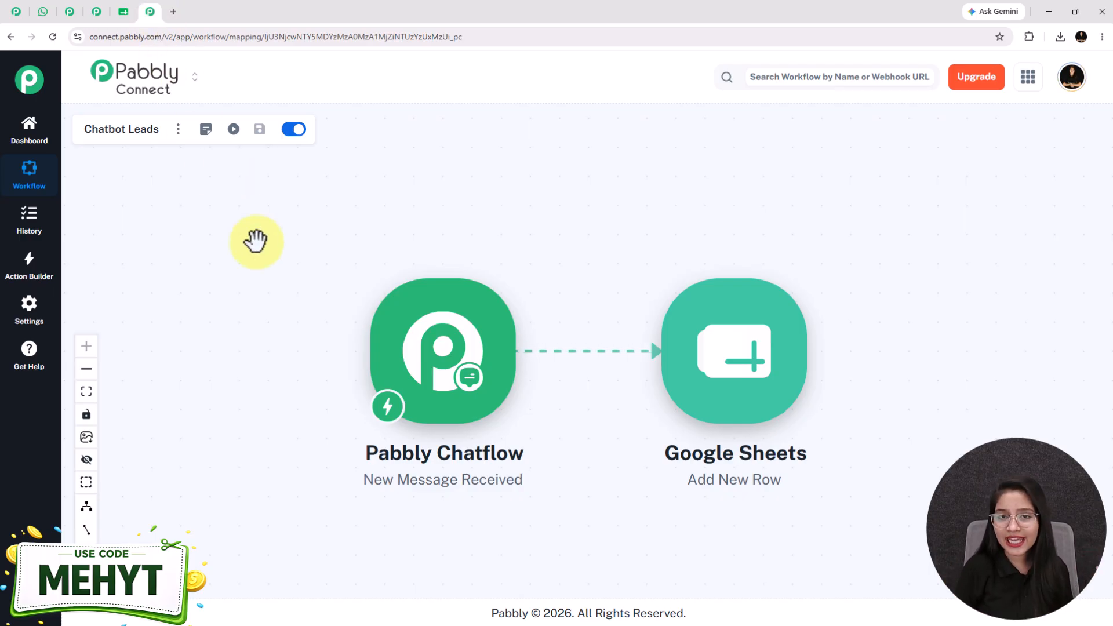
left_click(68, 13)
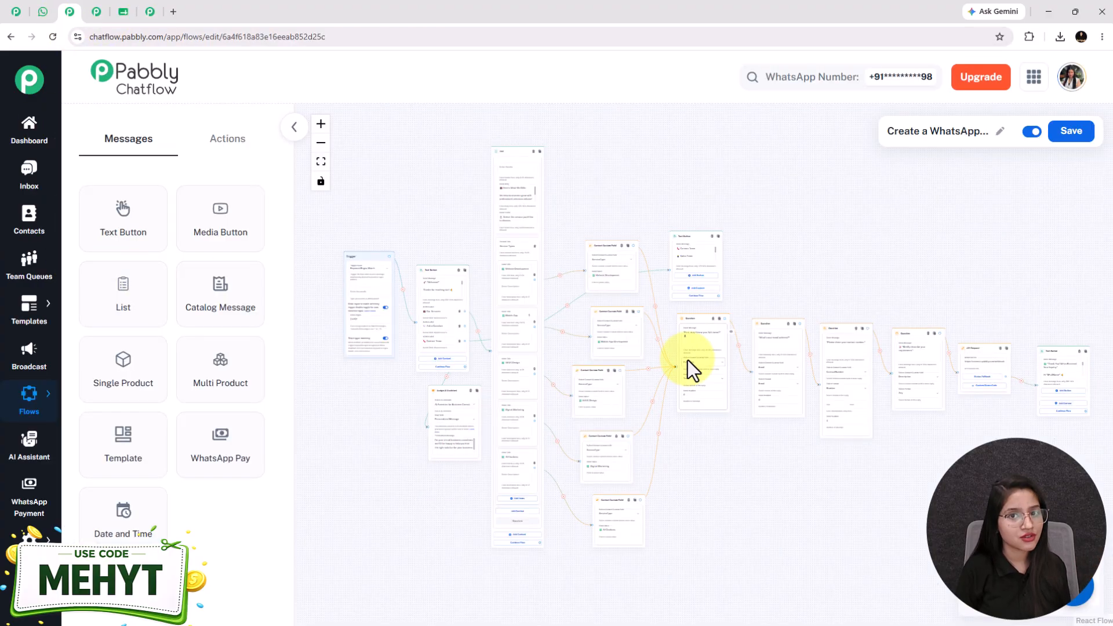
left_click(40, 12)
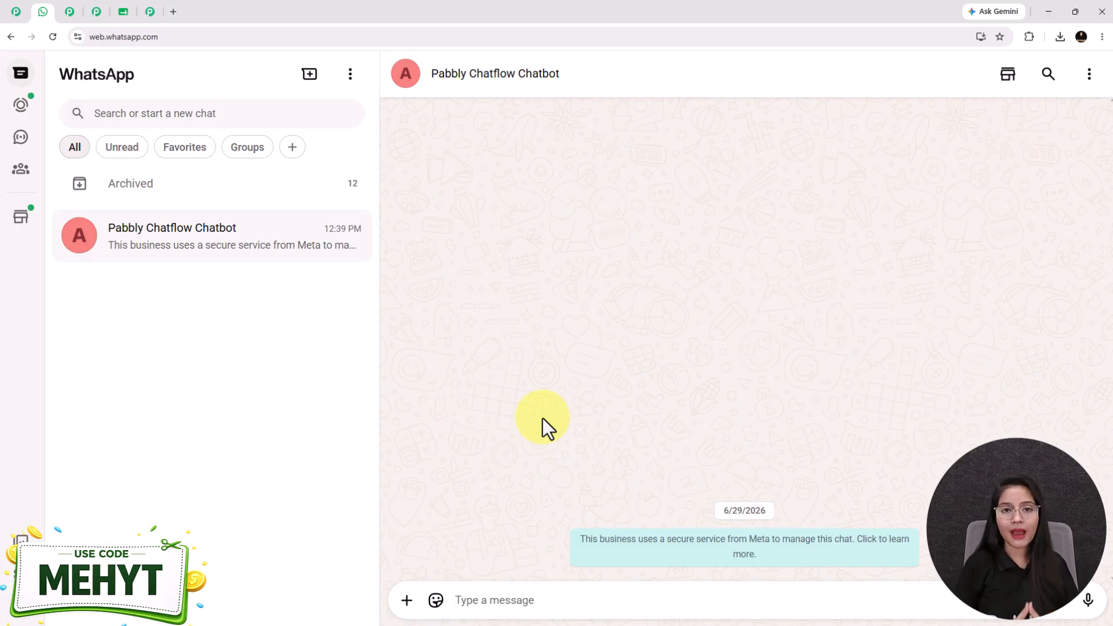
Send the pasted SEO and social media marketing inquiry, then choose Our Services and AI Chatbots.
type("Looking for SEO and social media marketing services.")
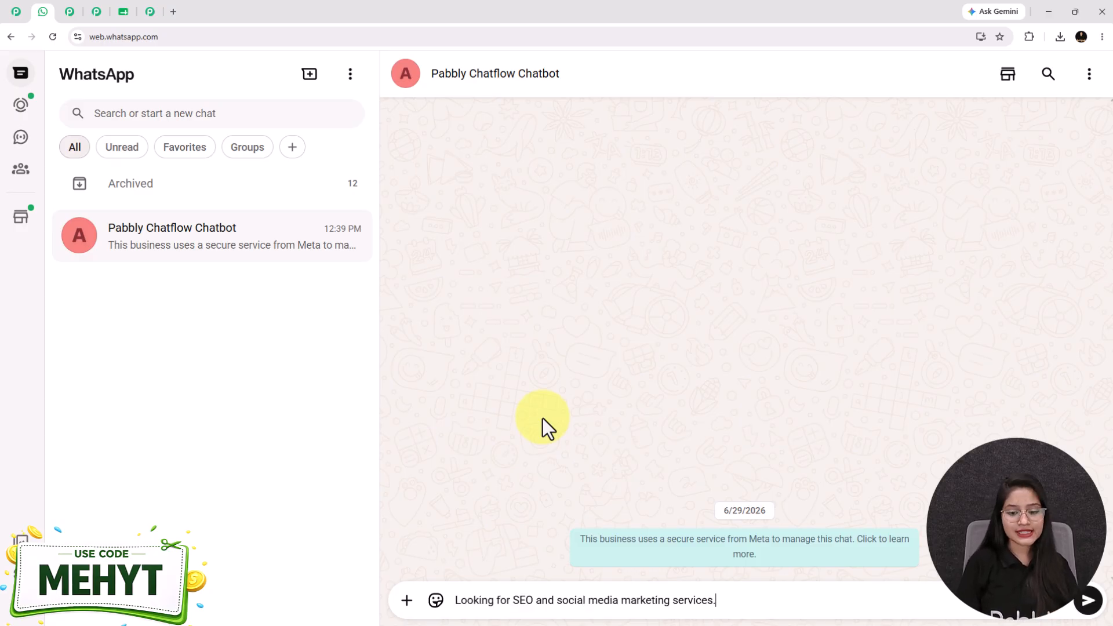
key("Return")
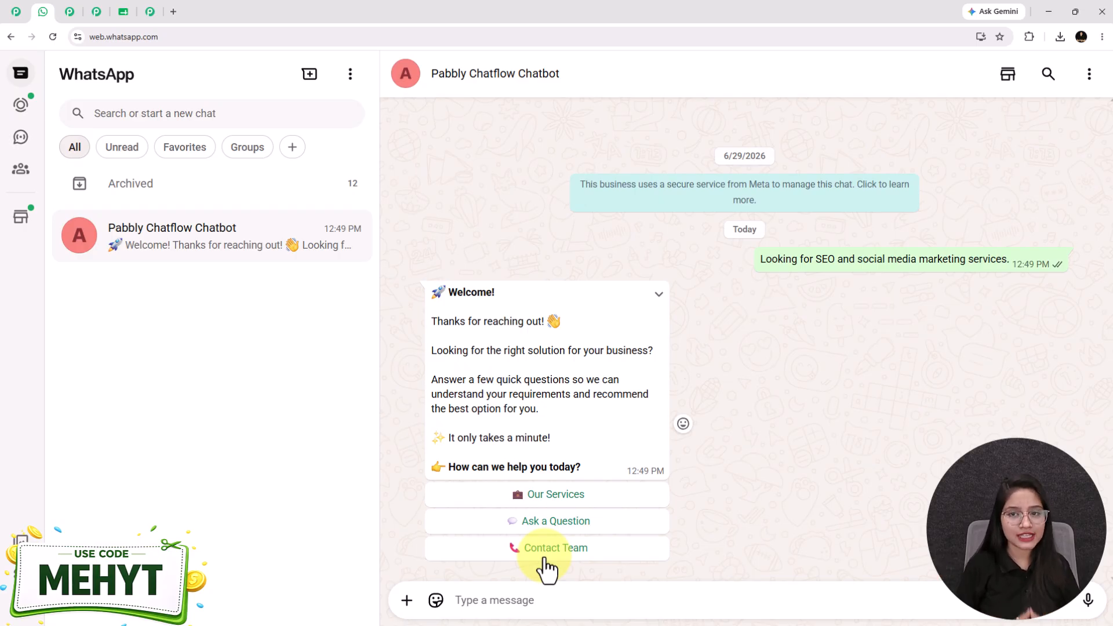
left_click(557, 494)
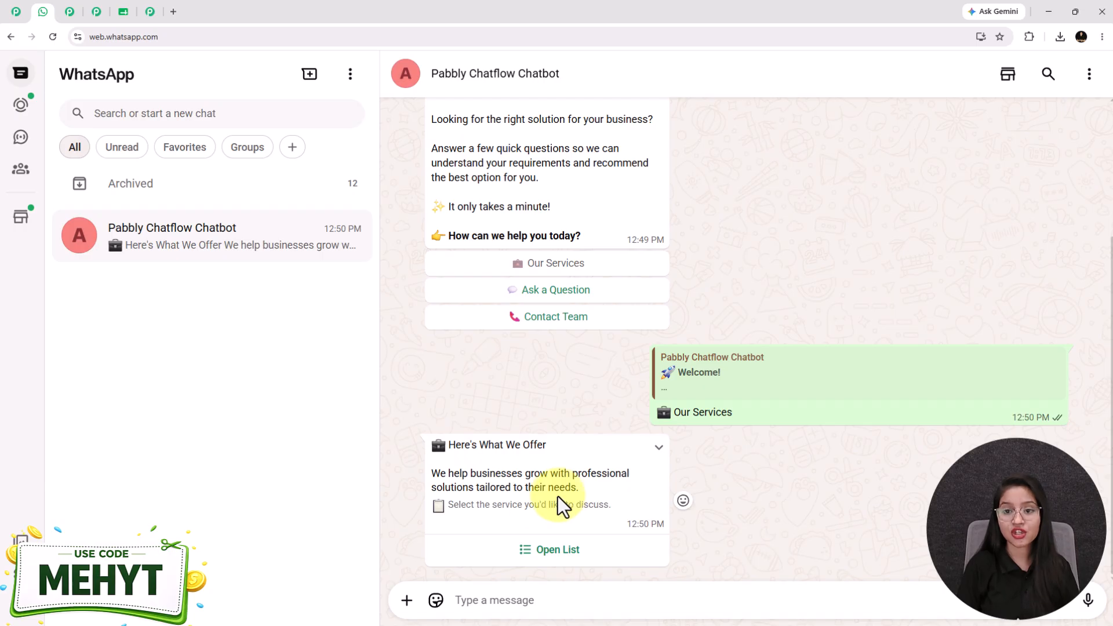
left_click(558, 554)
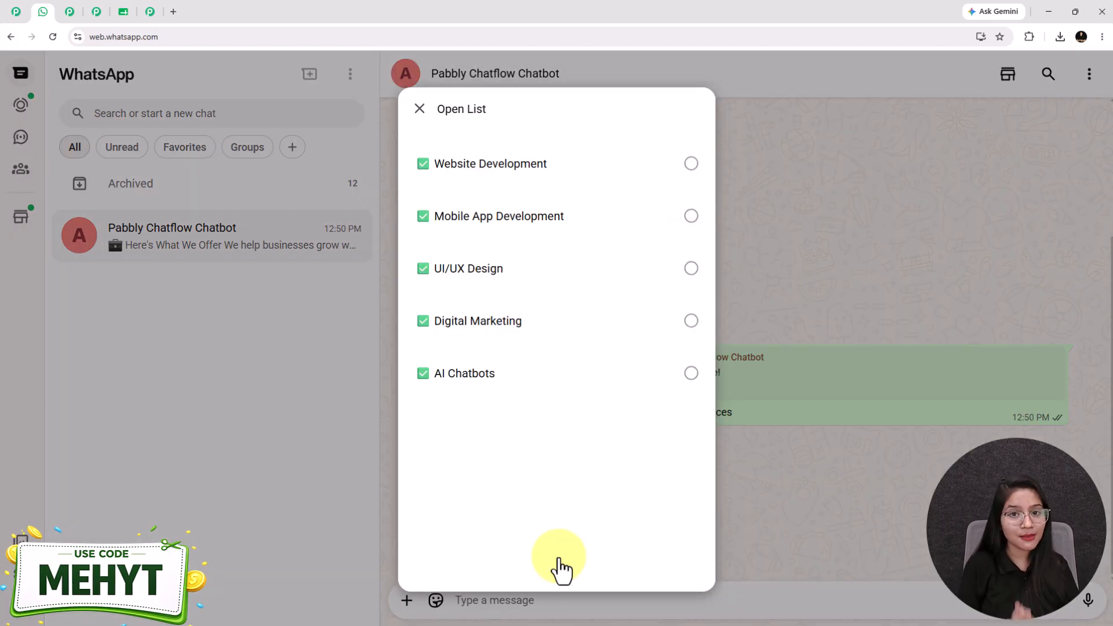
left_click(473, 380)
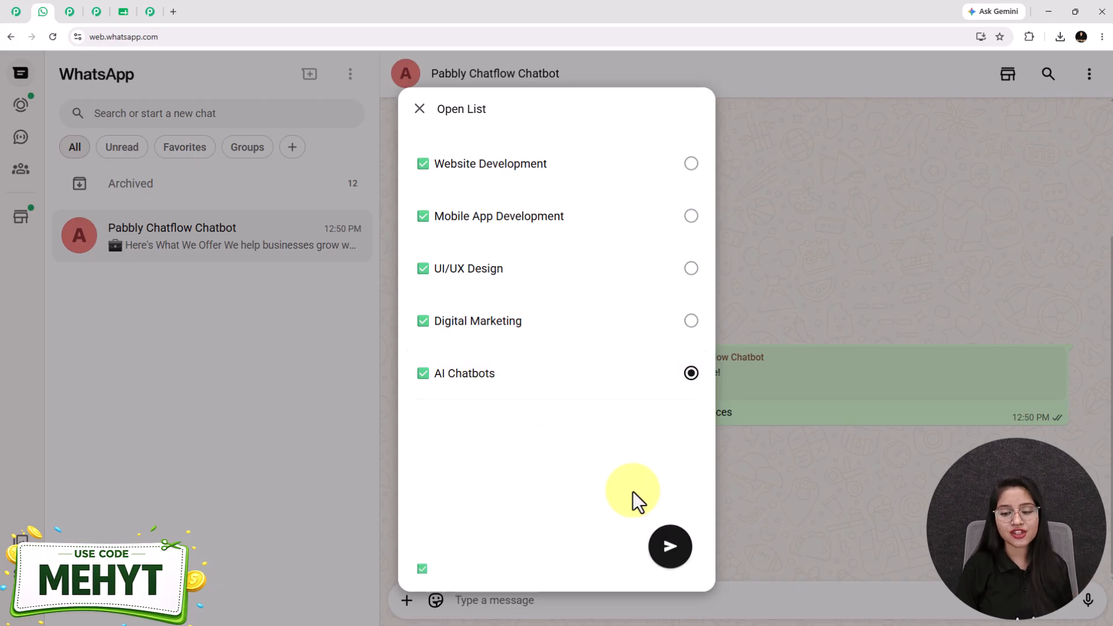
left_click(679, 555)
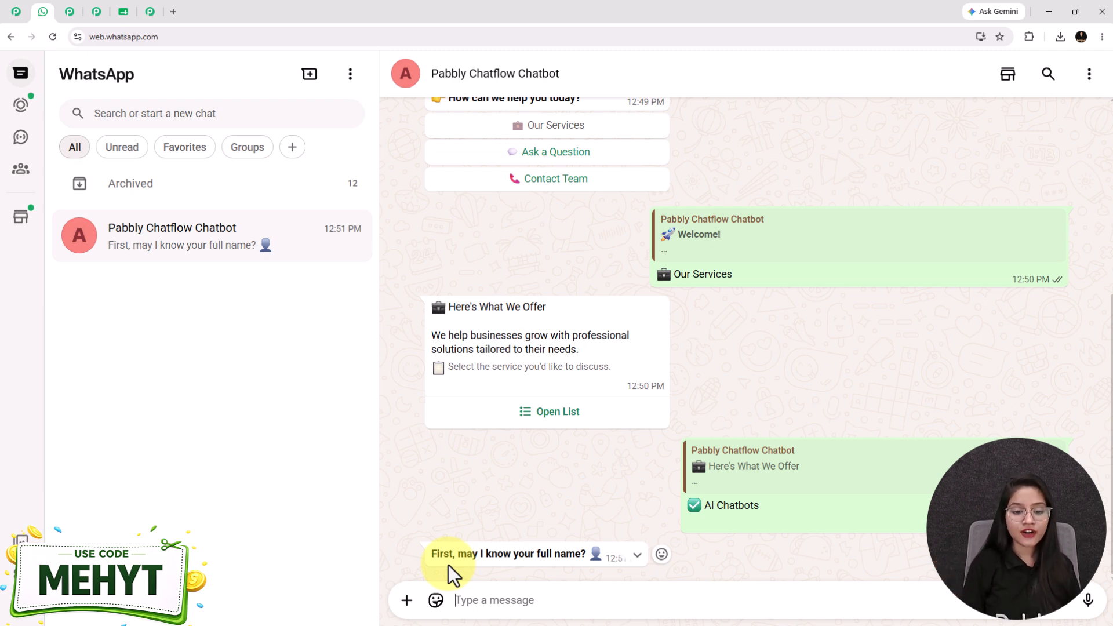
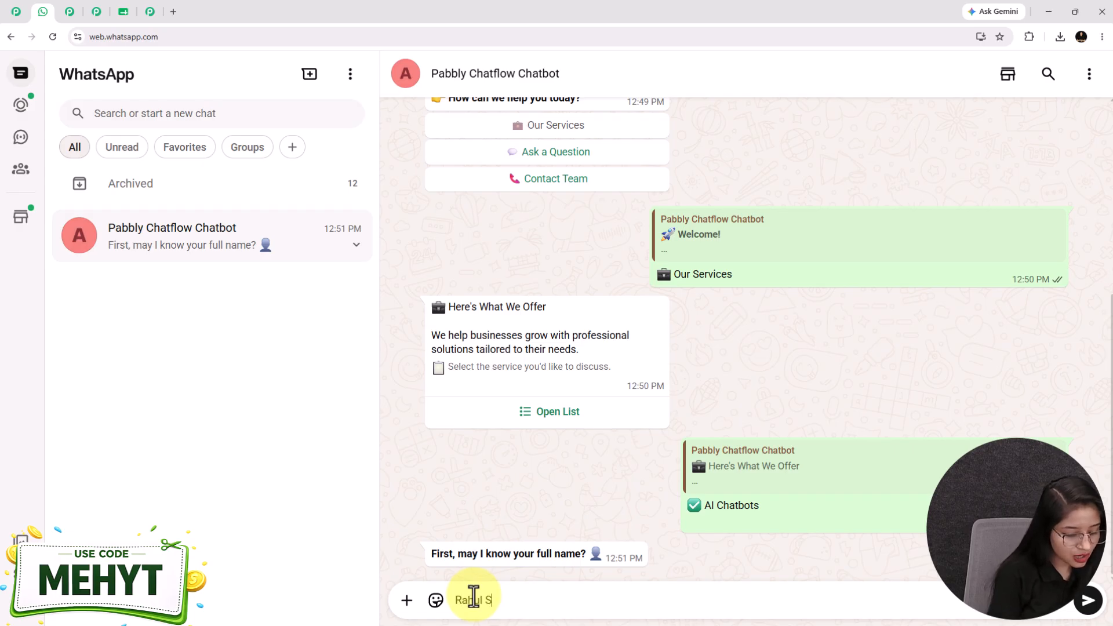
Reply with the lead's full name, corrected email address, phone number and pasted requirement description.
key("Return")
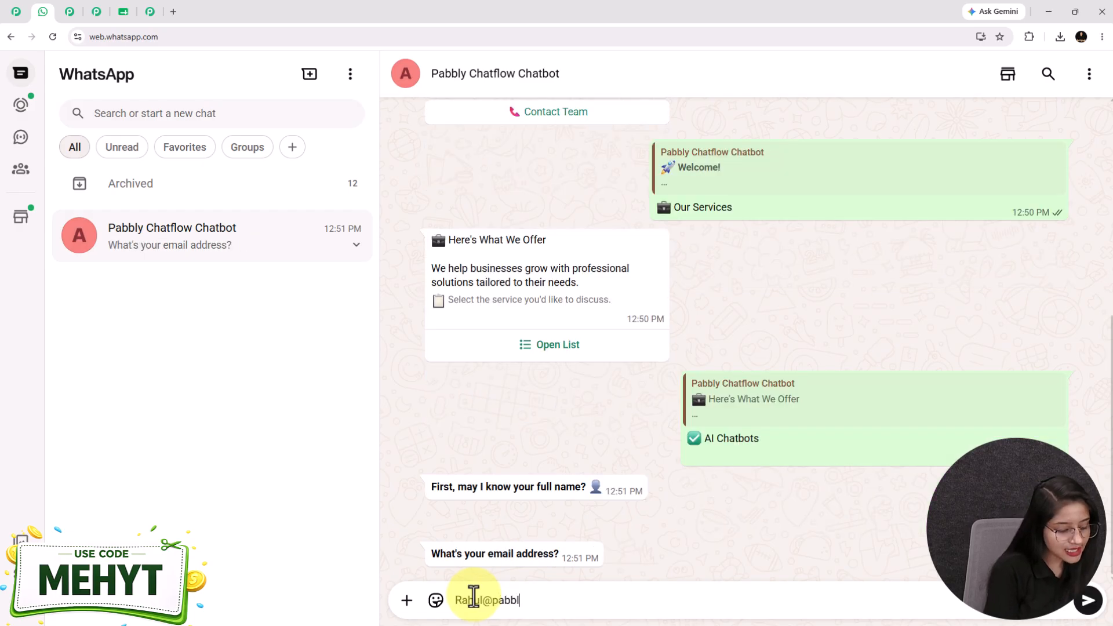
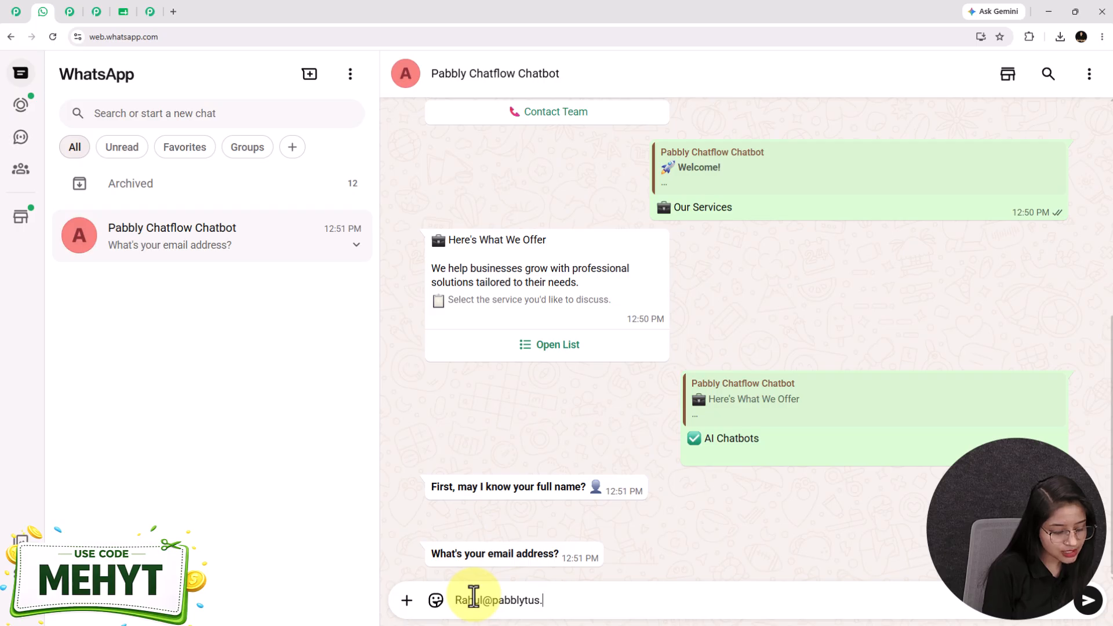
key("Return")
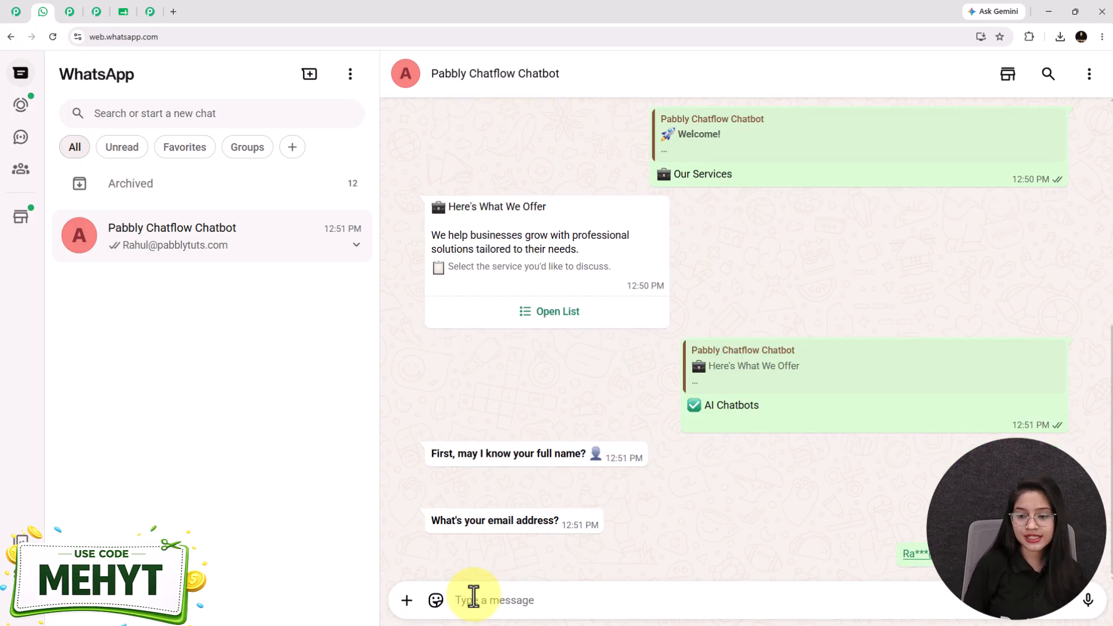
type("9999999999")
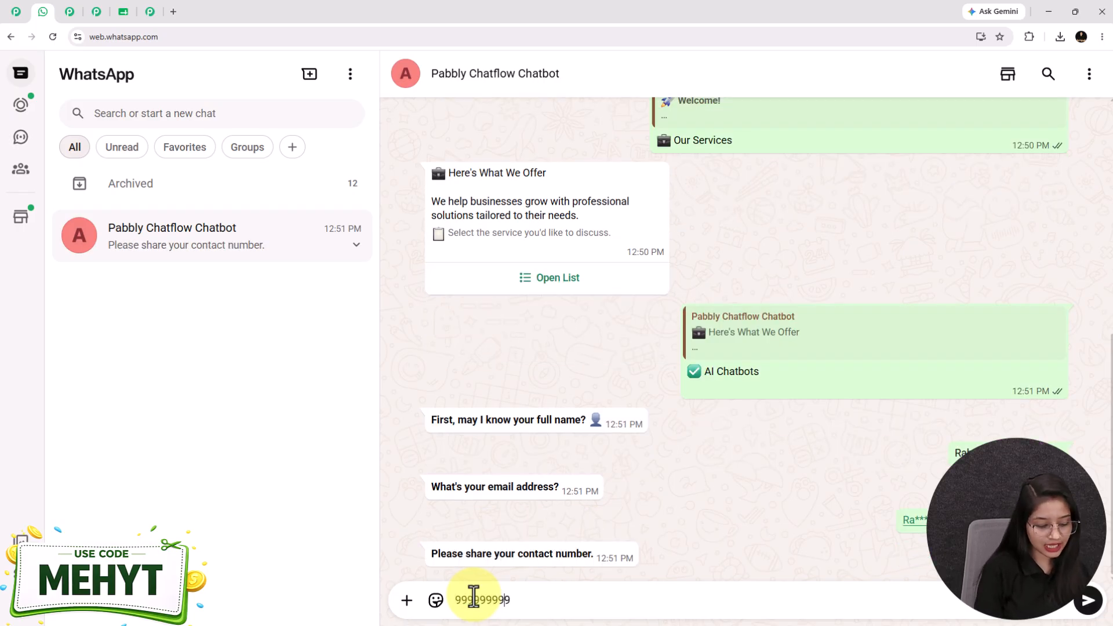
key("Return")
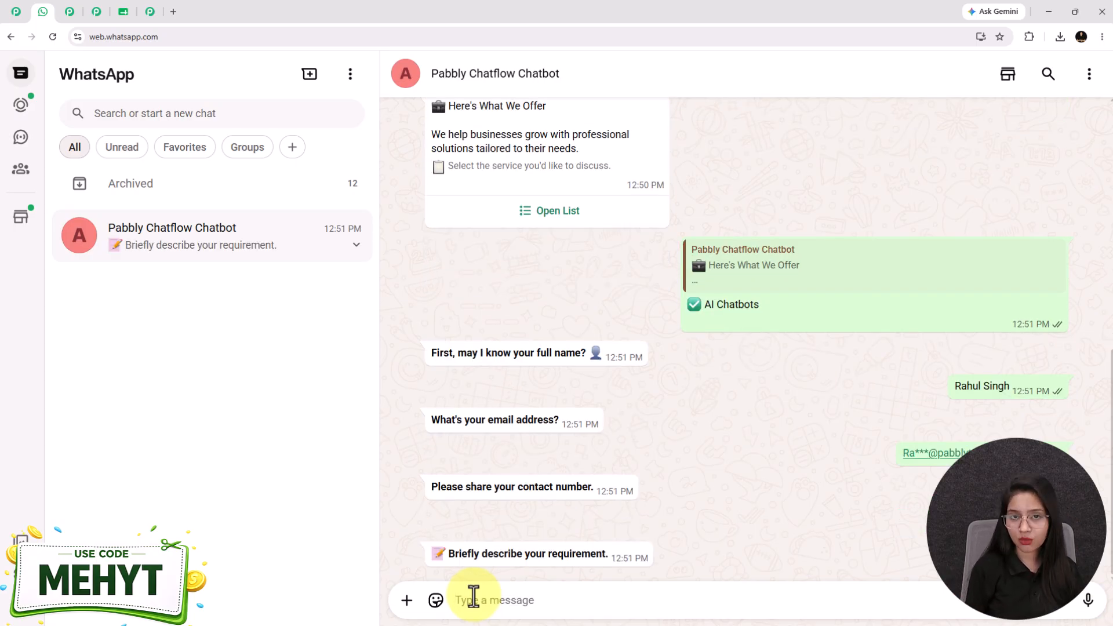
type("Need an AI chatbot to automate FAQs and lead capture.")
key("Return")
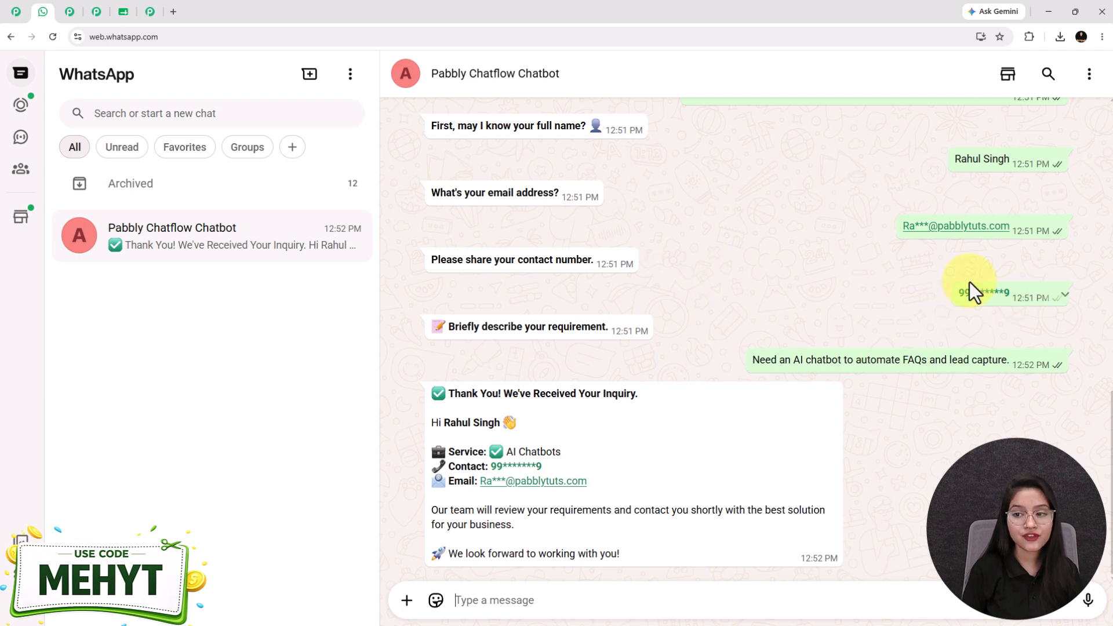
left_click_drag(447, 421, 532, 419)
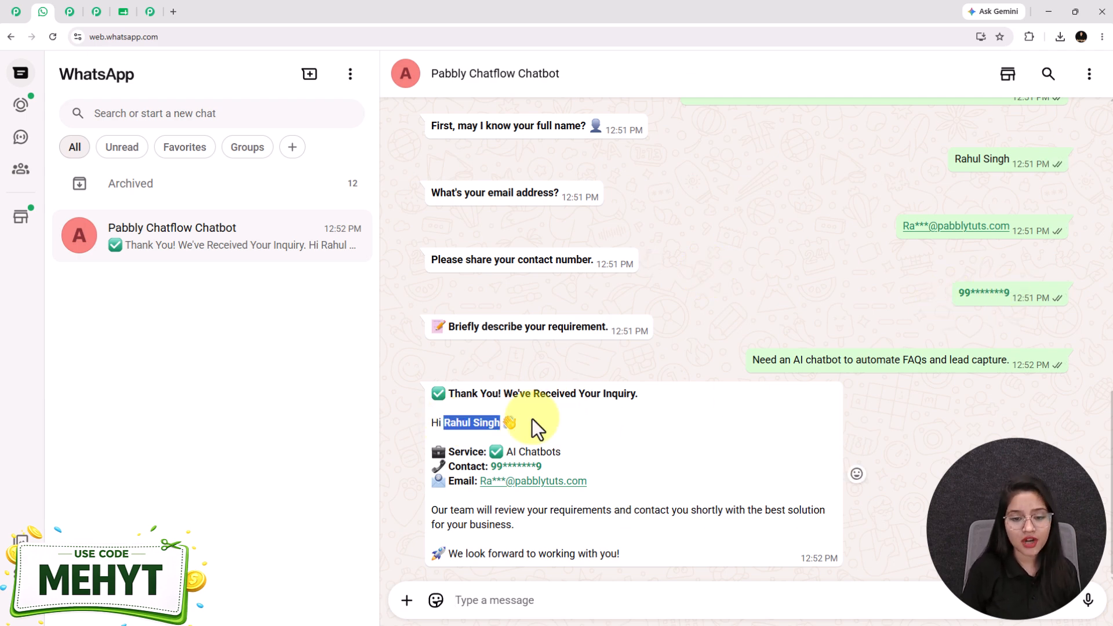
left_click_drag(489, 452, 575, 450)
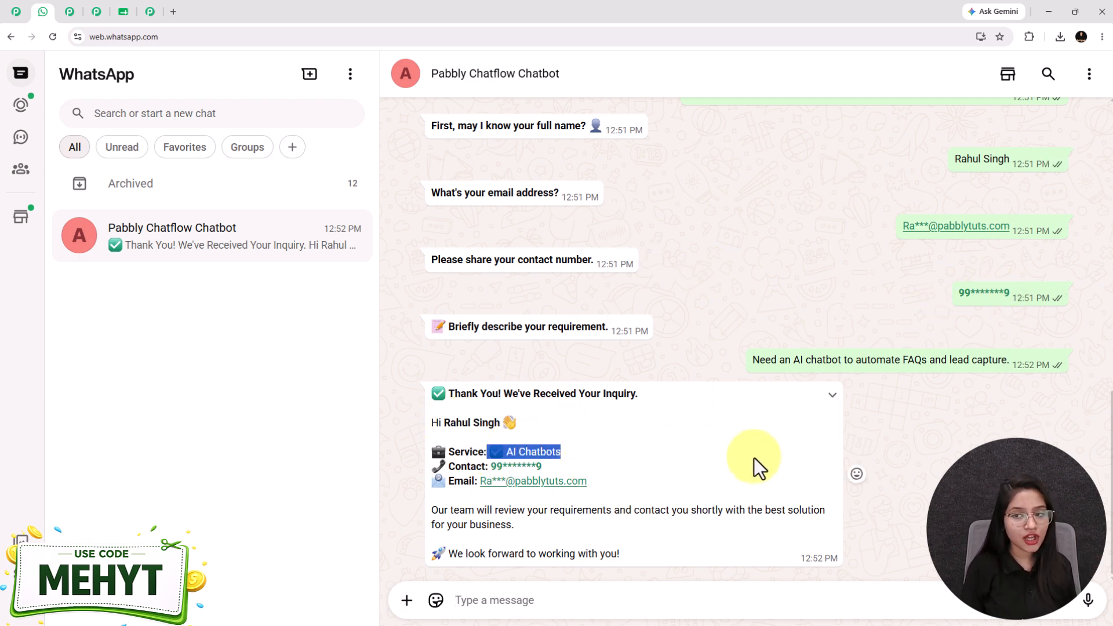
scroll(711, 457, "up", 4)
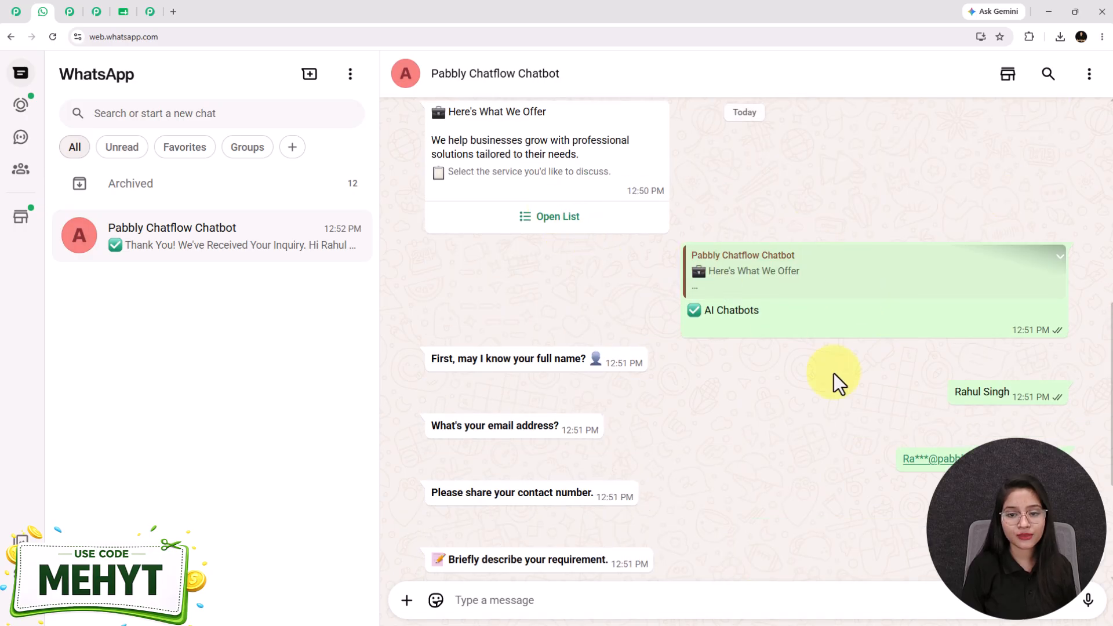
scroll(637, 516, "down", 4)
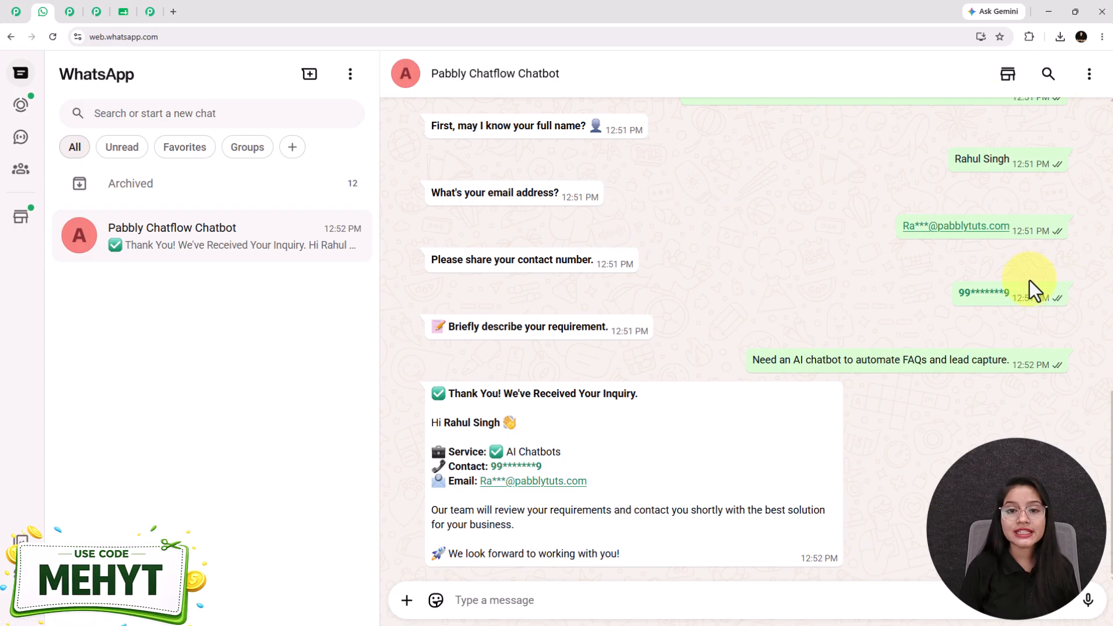
scroll(1030, 280, "up", 2)
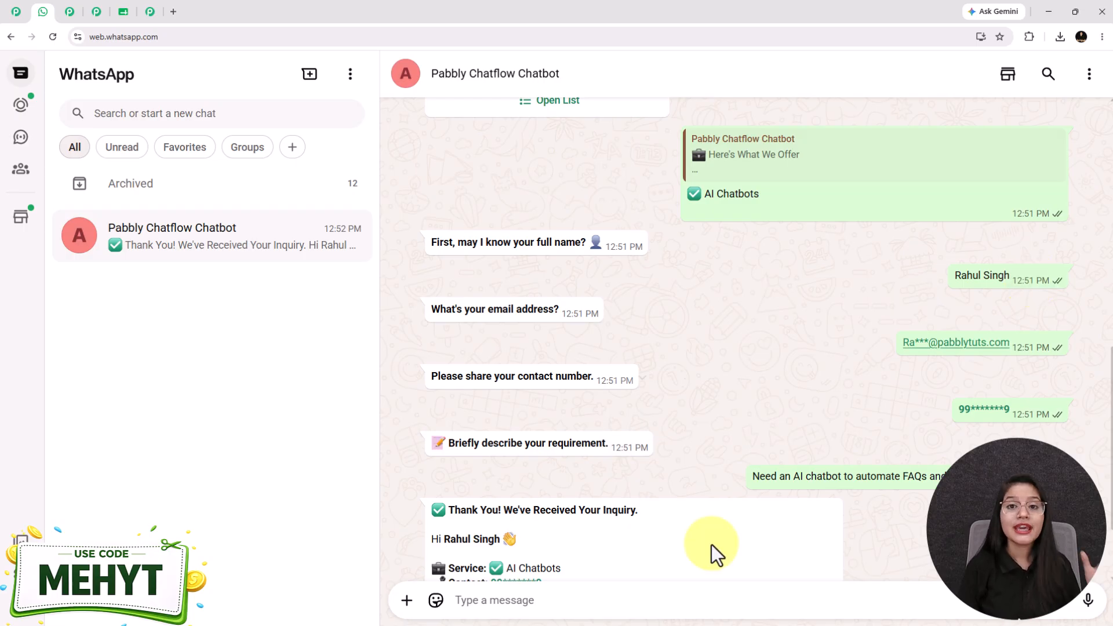
Open the Chatbot Leads sheet to check the new AI Chatbots lead in row 13.
left_click(137, 18)
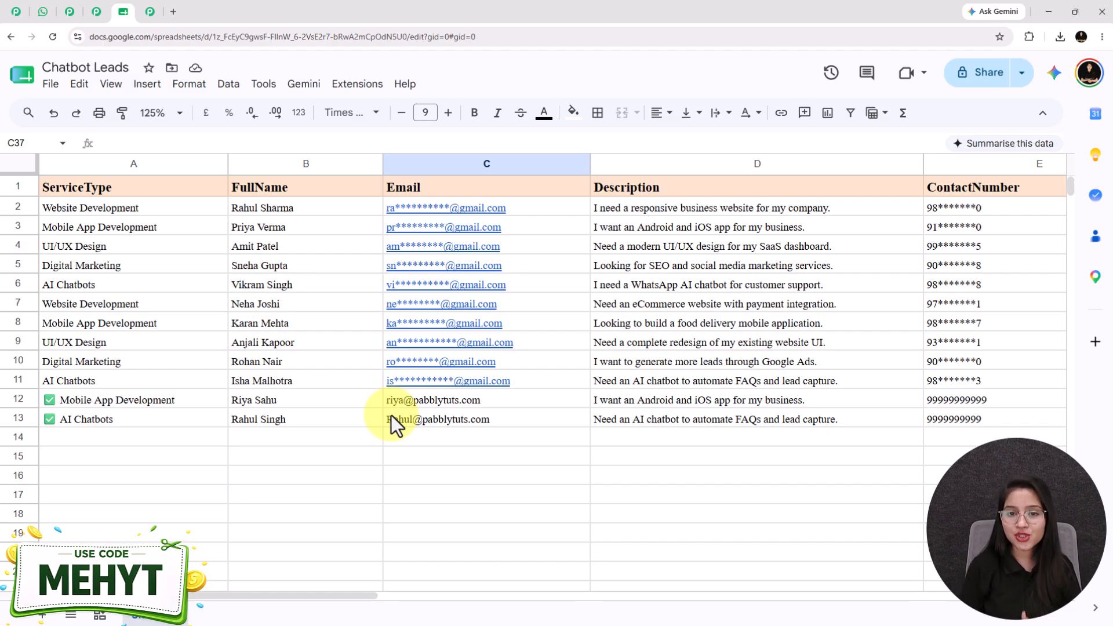
Return to the WhatsApp chat and choose Ask a Question in the welcome message.
left_click(52, 9)
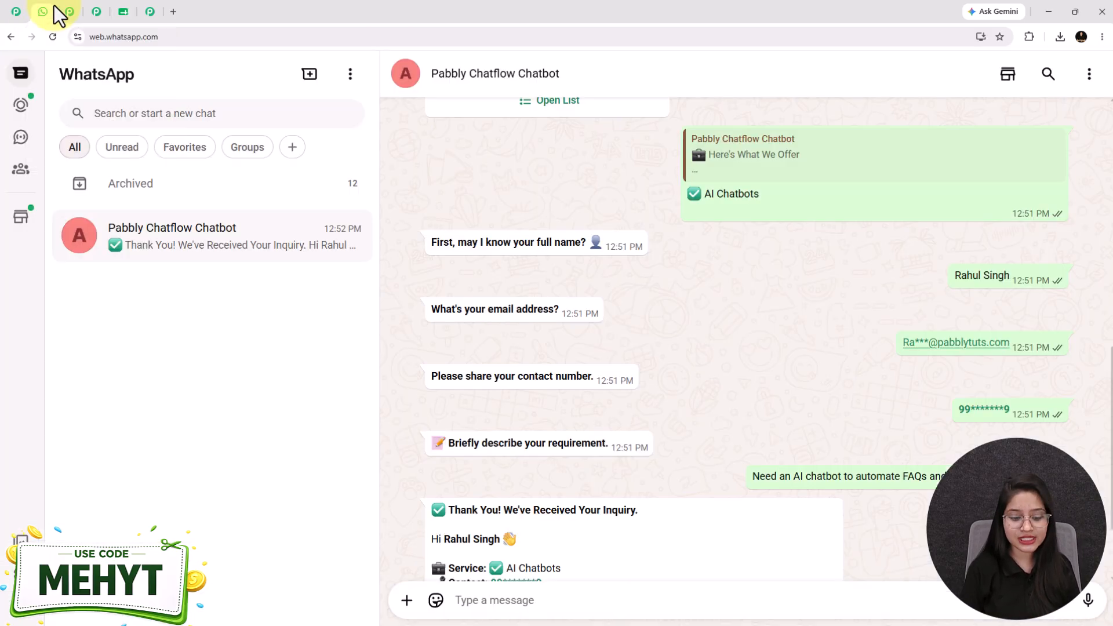
scroll(601, 380, "up", 8)
scroll(547, 359, "up", 3)
left_click(561, 490)
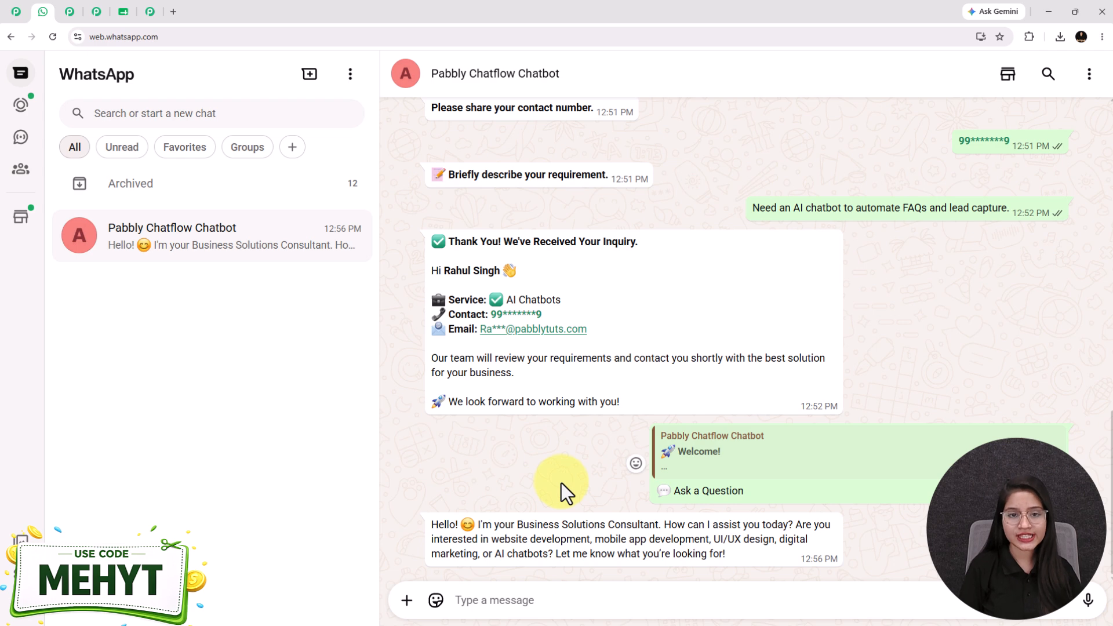
Send the customer-support chatbot request and the question 'Why should i trust your company?'.
left_click(528, 604)
type("I need a WhatsApp AI chatbot for customer support.")
key("Return")
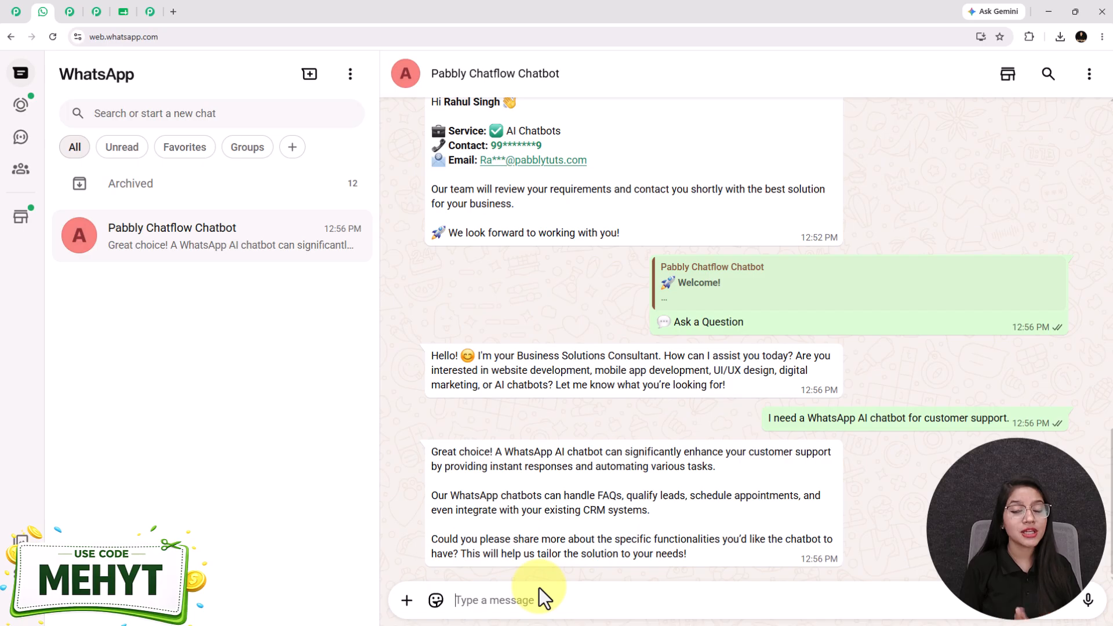
type("Why should i trust your company?")
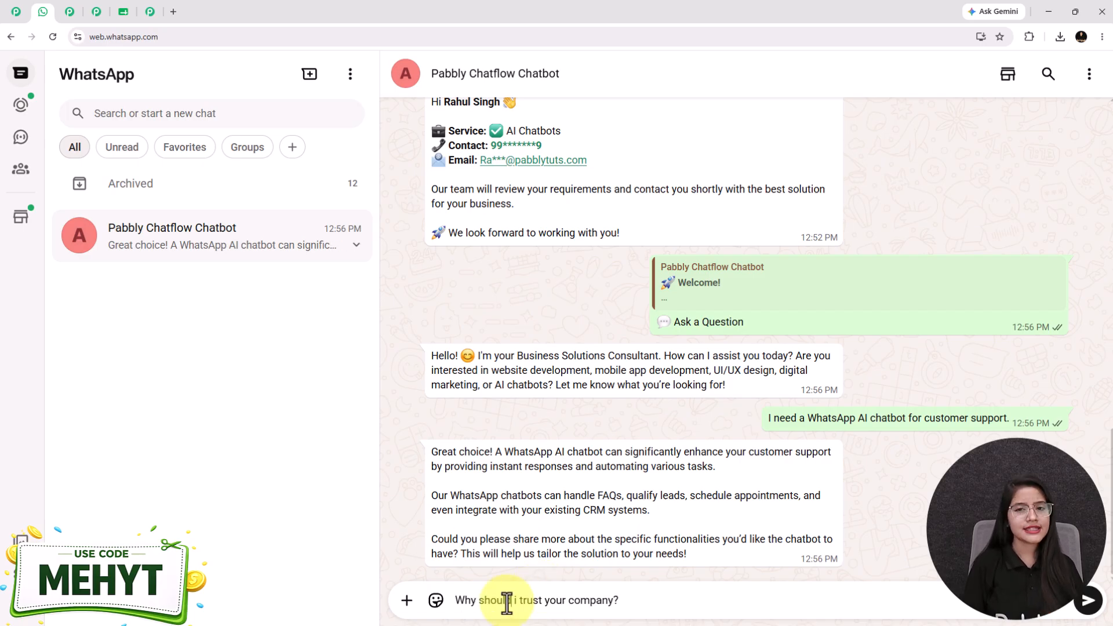
key("Return")
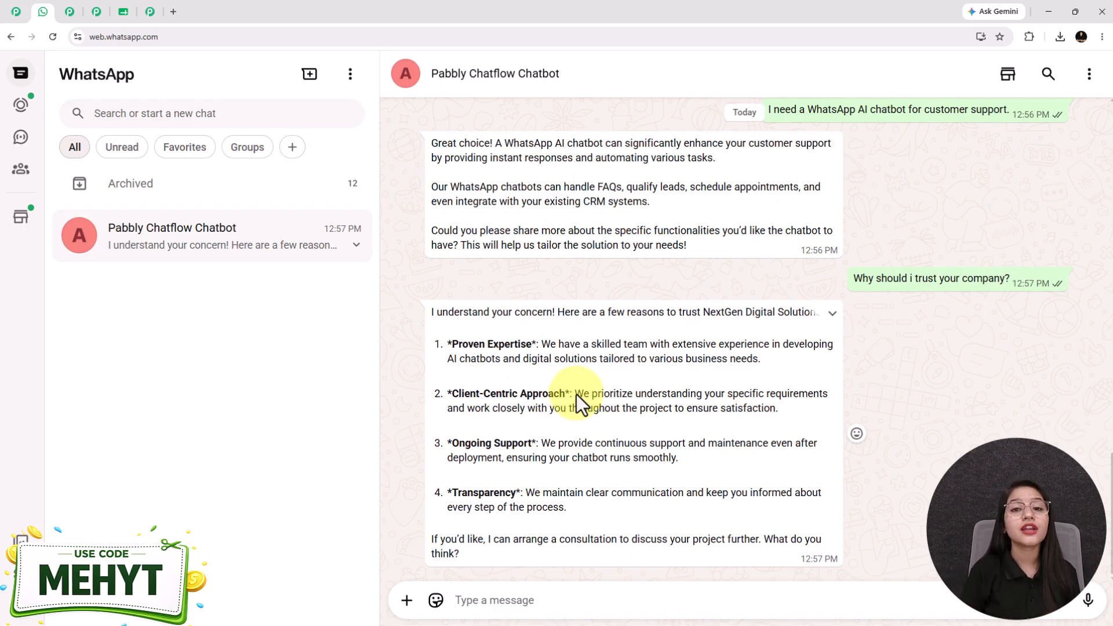
scroll(576, 395, "up", 3)
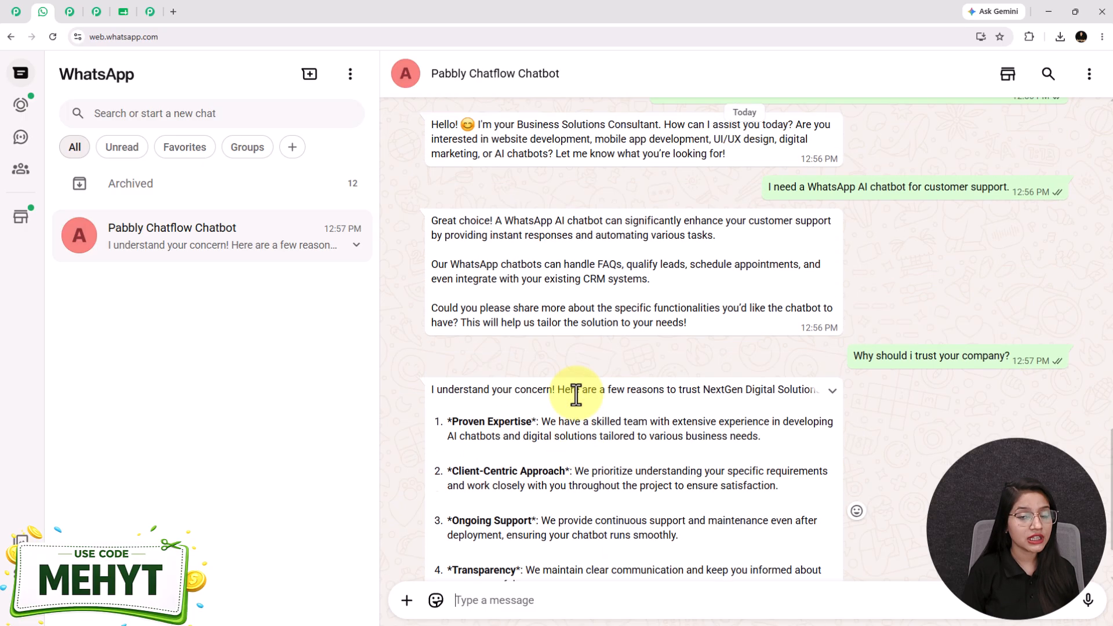
scroll(576, 394, "up", 2)
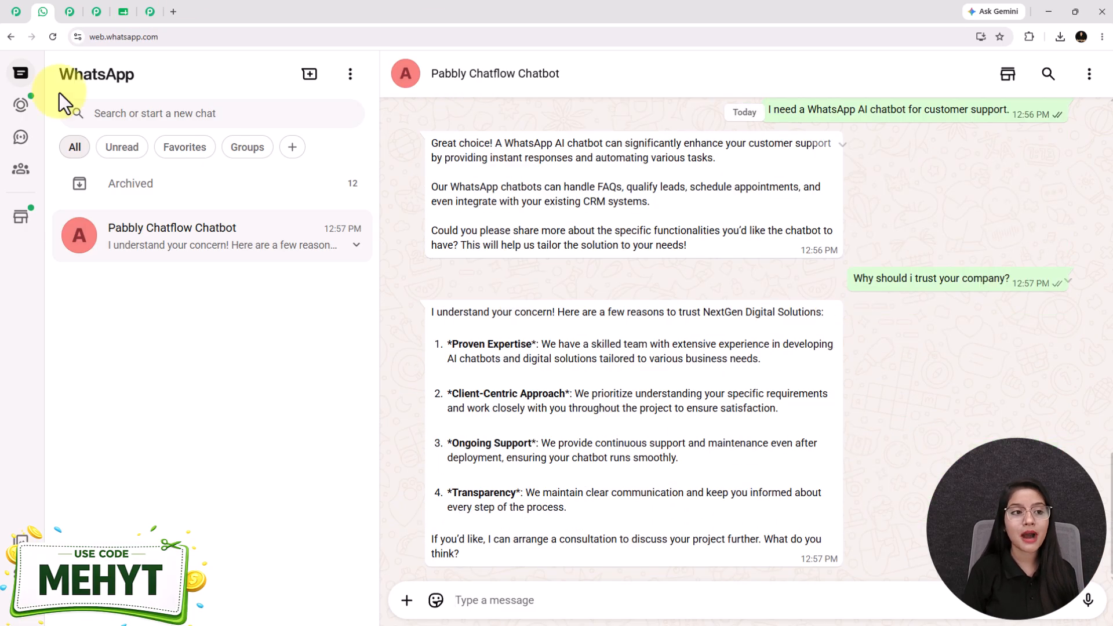
left_click(14, 12)
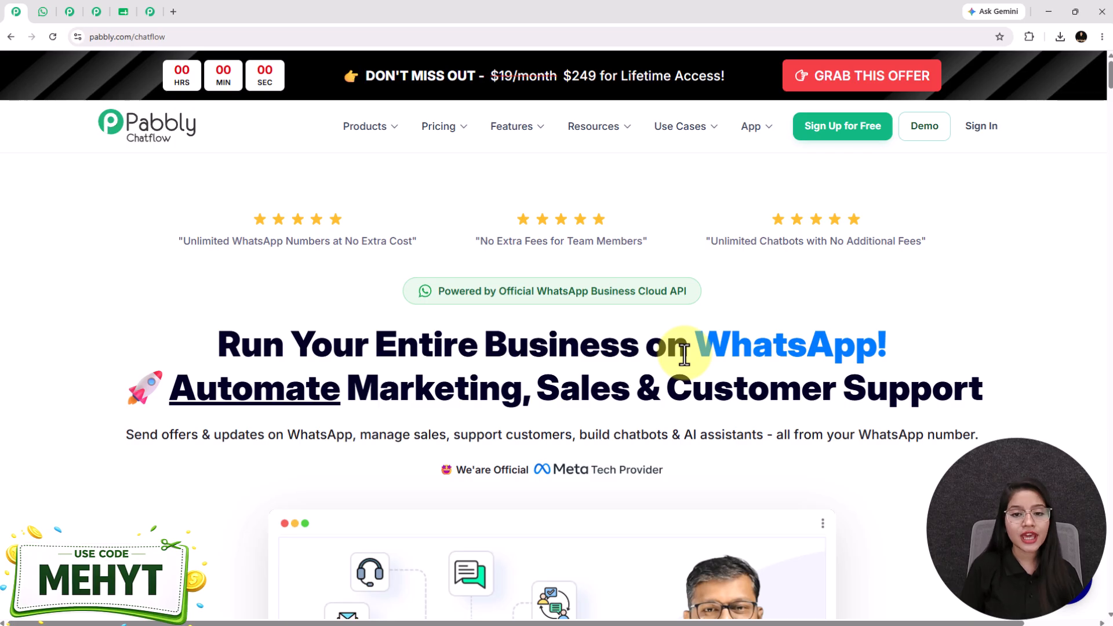
Scroll back through the WhatsApp chatbot conversation, then switch to the flow in Pabbly Chatflow.
left_click(43, 11)
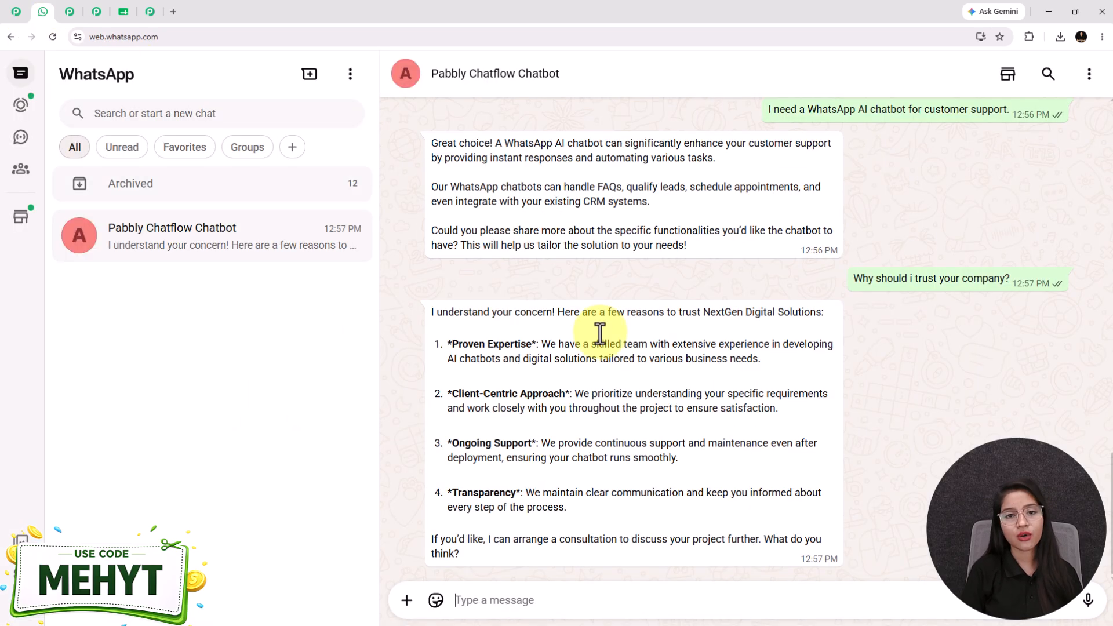
scroll(690, 390, "up", 15)
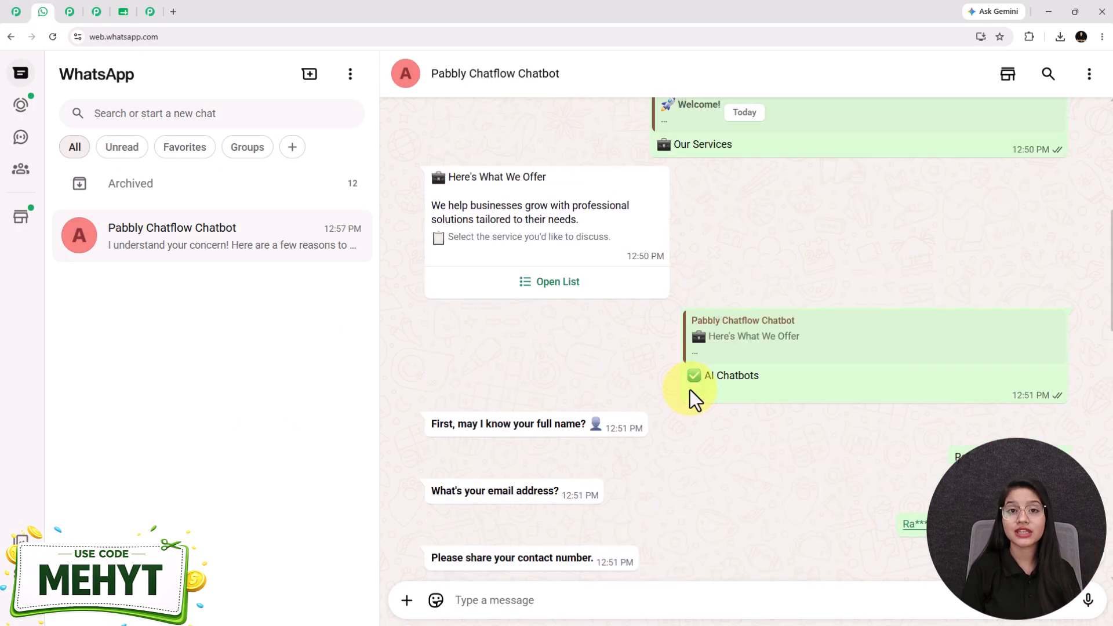
scroll(690, 389, "up", 8)
scroll(691, 392, "down", 15)
scroll(688, 392, "up", 12)
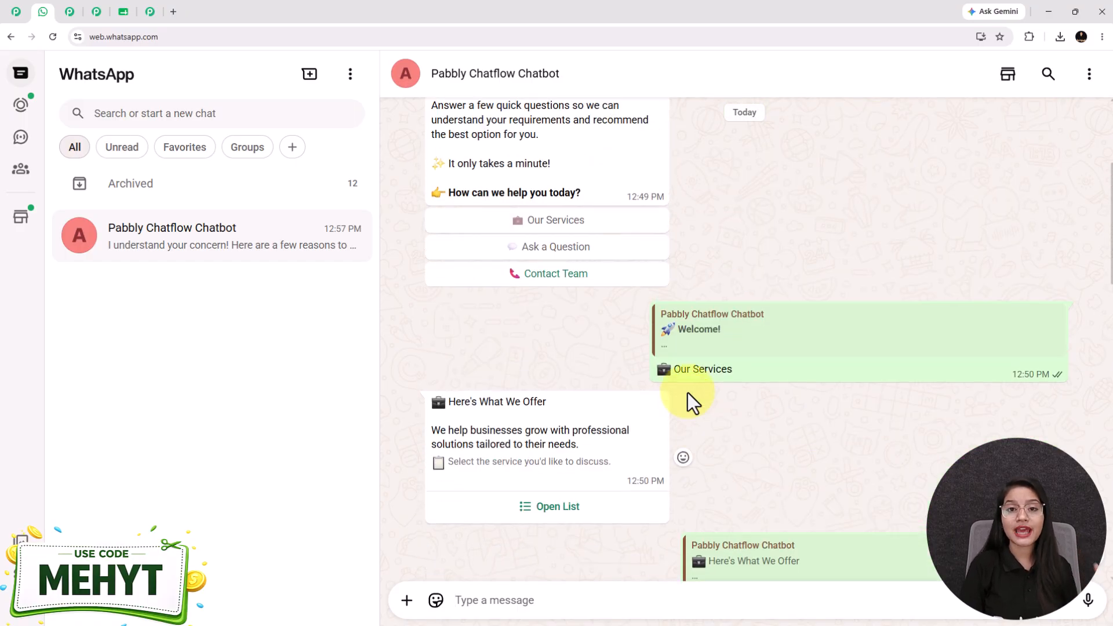
scroll(690, 400, "down", 11)
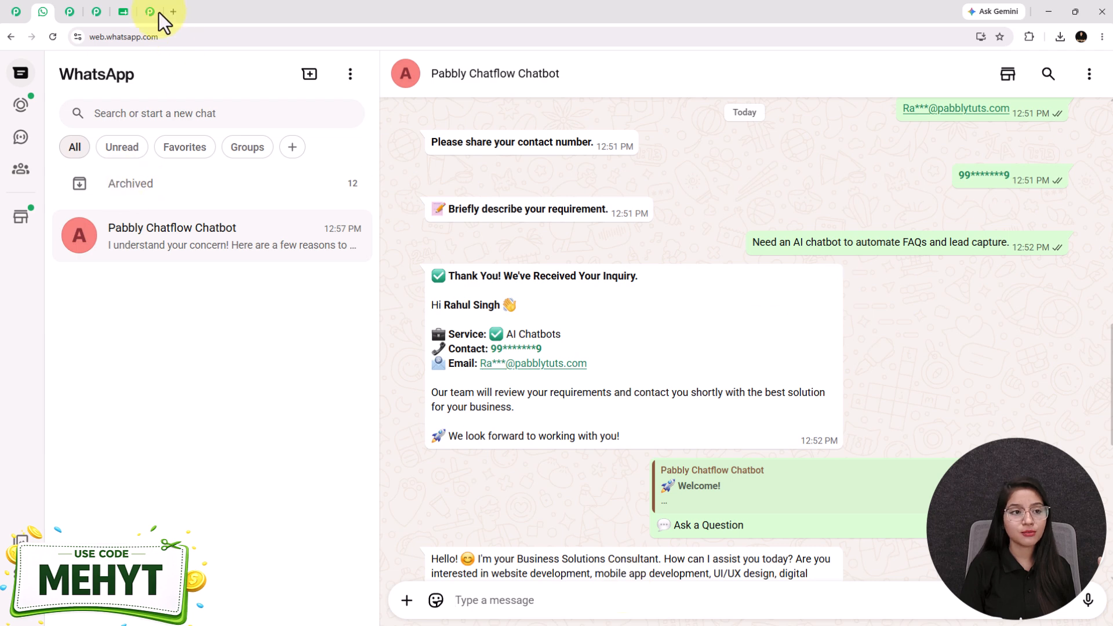
left_click(68, 13)
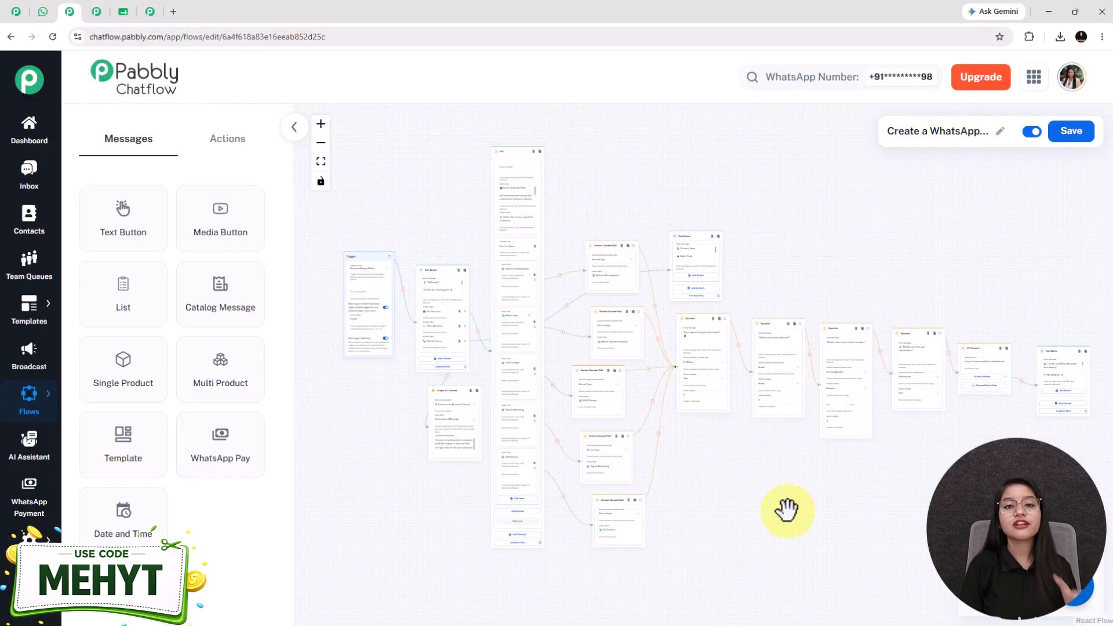
Zoom and pan around the complete chatbot flow canvas, then go back to WhatsApp.
scroll(788, 510, "up", 2)
scroll(788, 511, "down", 2)
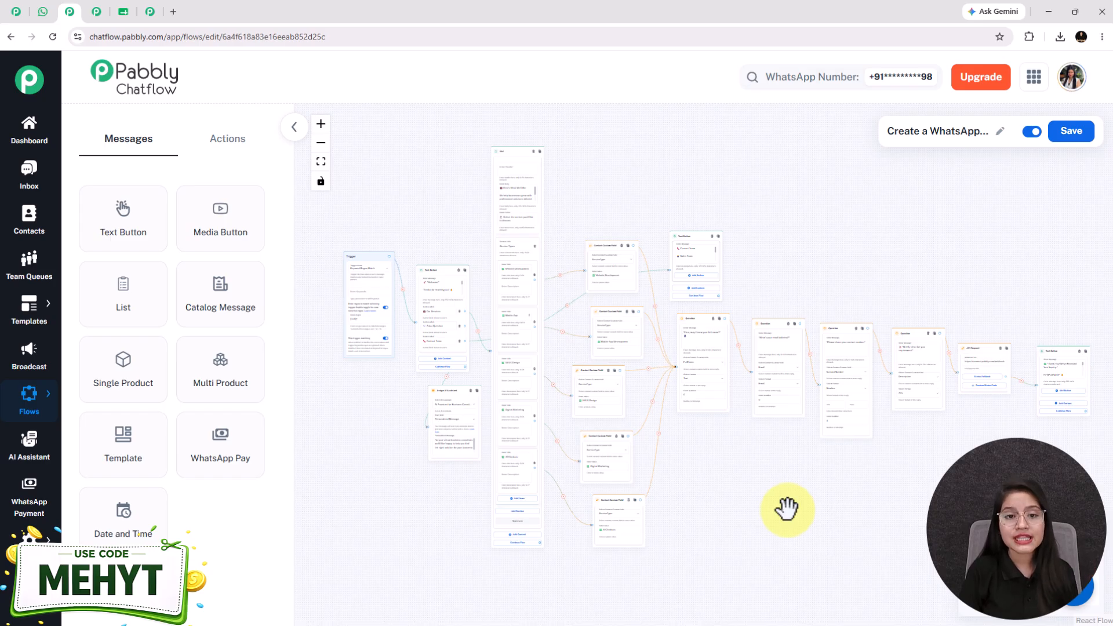
left_click_drag(787, 510, 756, 491)
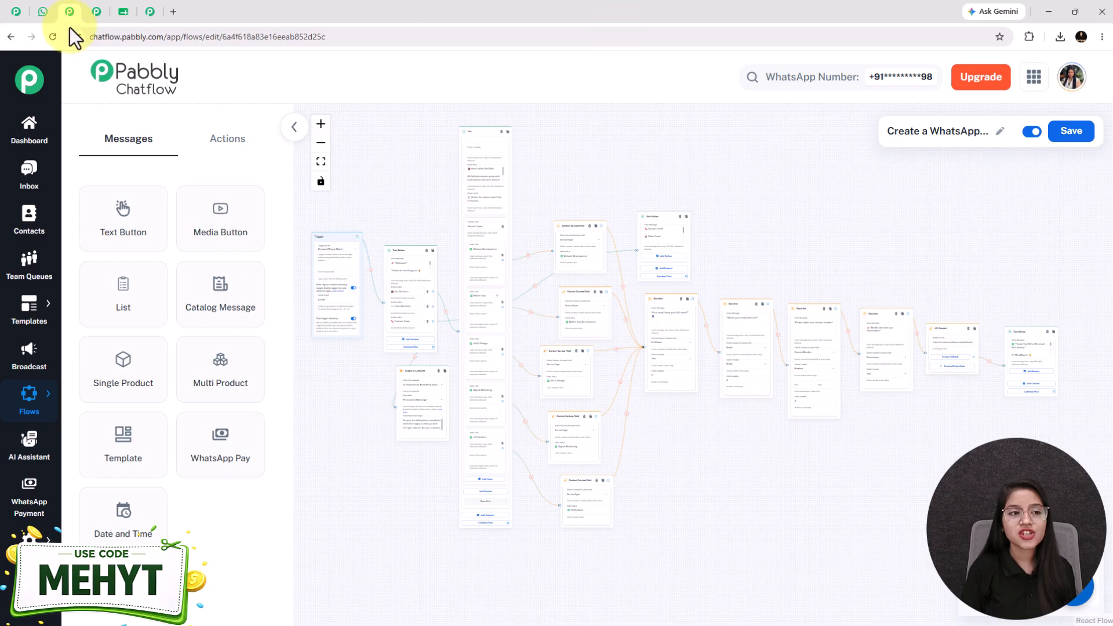
left_click(43, 12)
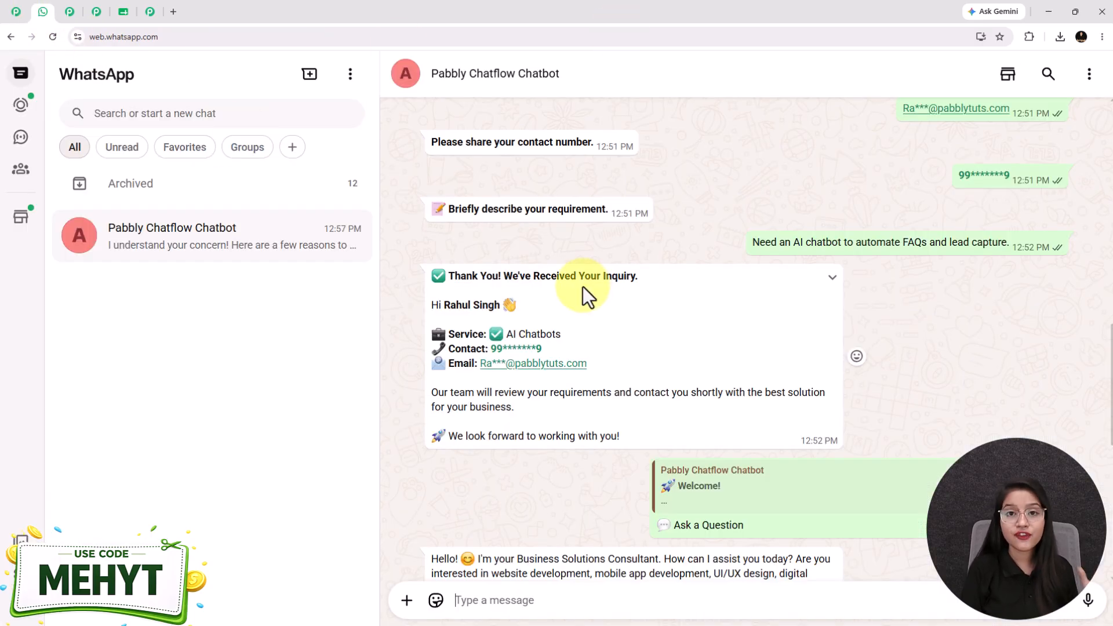
scroll(583, 286, "down", 2)
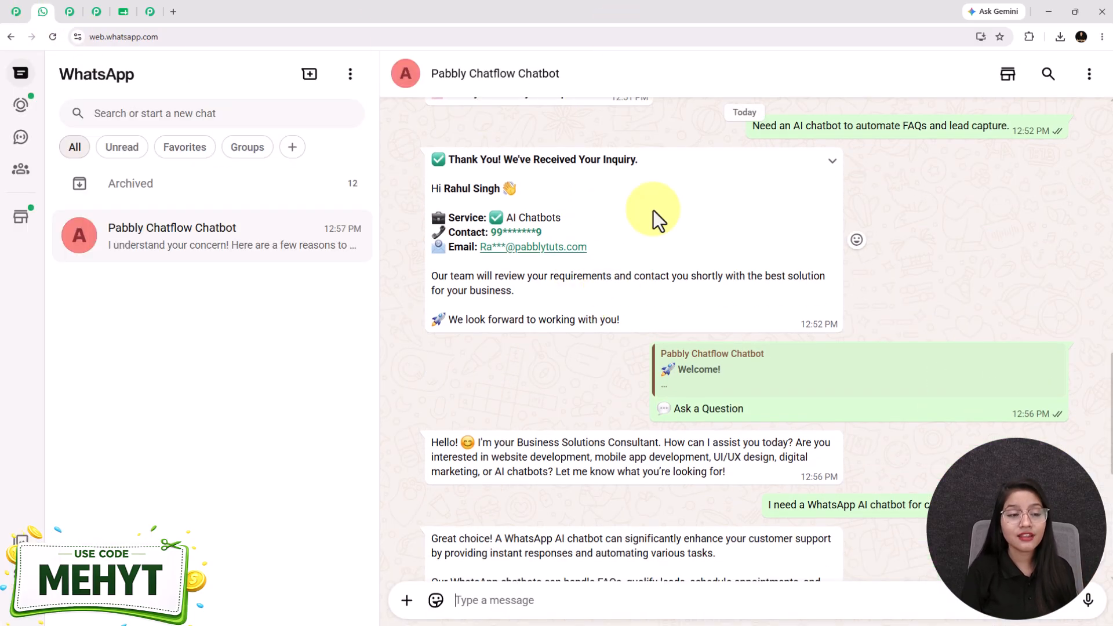
left_click(21, 12)
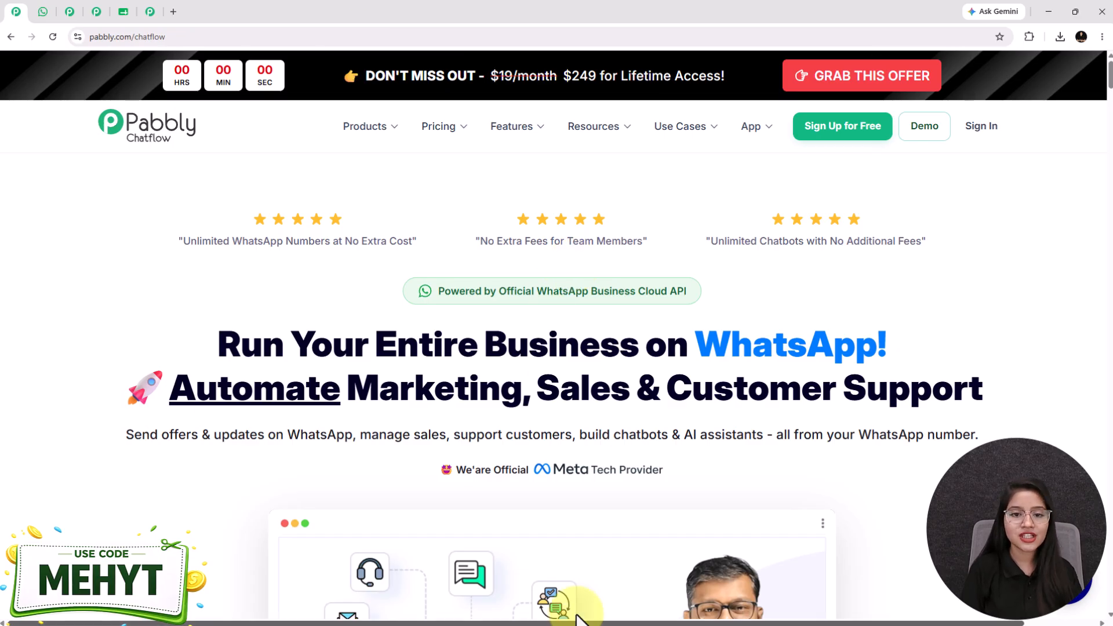
left_click(44, 9)
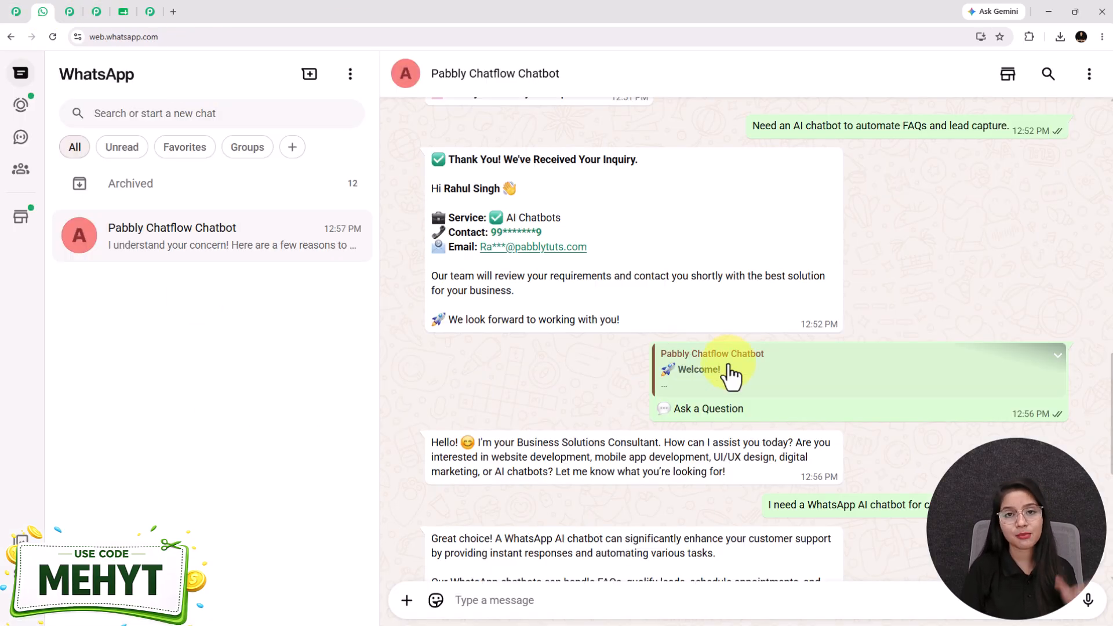
Scroll through the WhatsApp chat history, then bring up the Flow Builder list of flows.
scroll(731, 377, "up", 3)
scroll(731, 377, "up", 5)
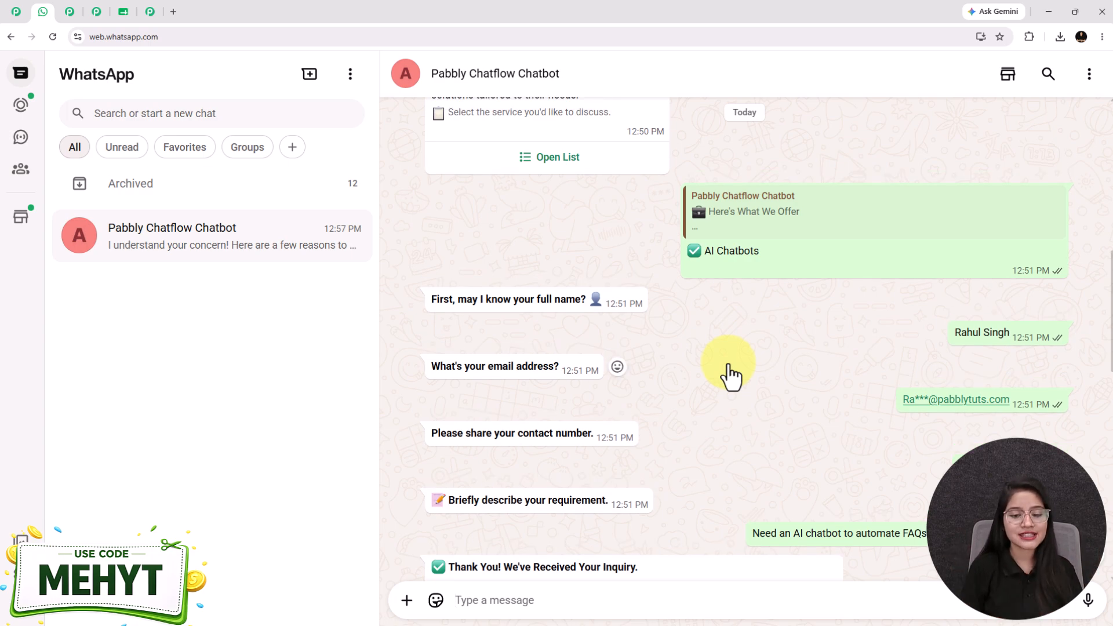
scroll(794, 429, "down", 10)
left_click(16, 12)
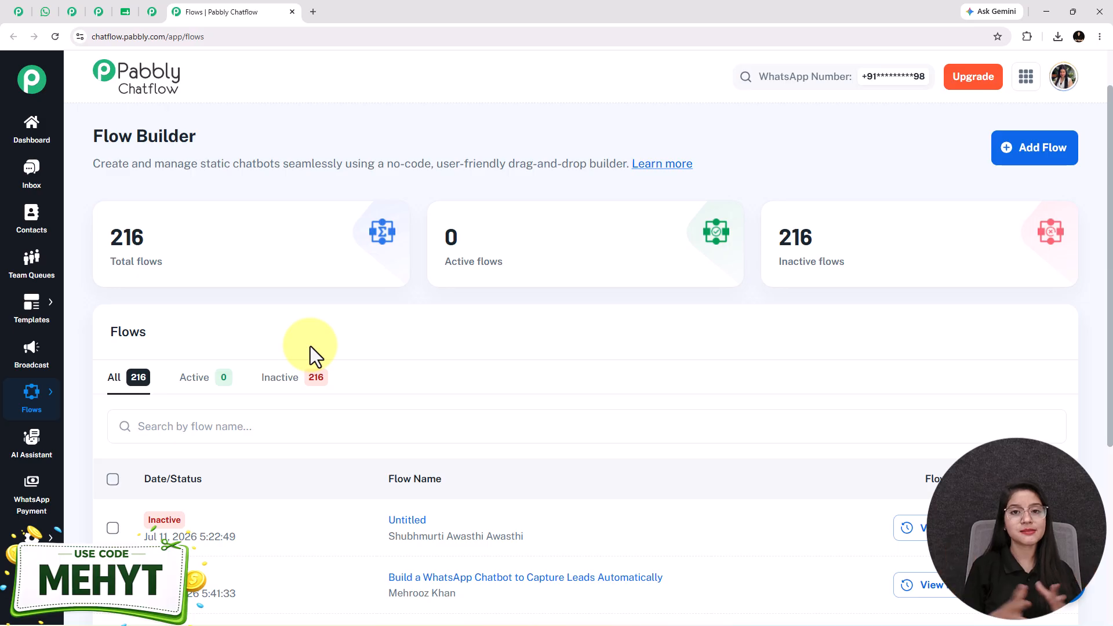
Load pabbly.com/chatflow in a new tab, then return to the Flows list.
left_click(309, 11)
type("pabb")
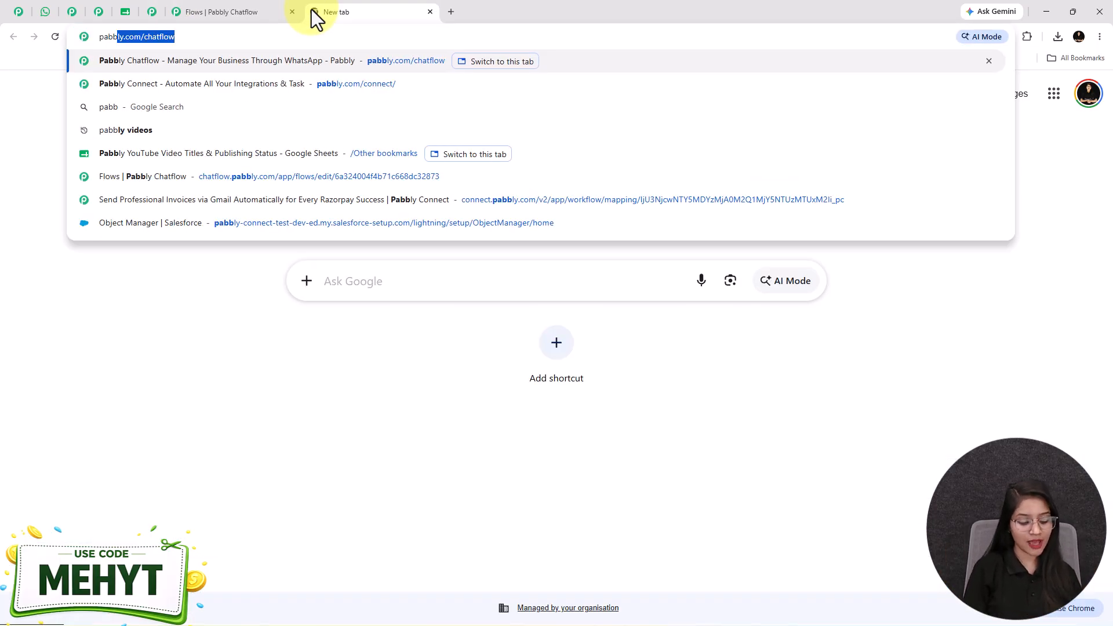
key("Return")
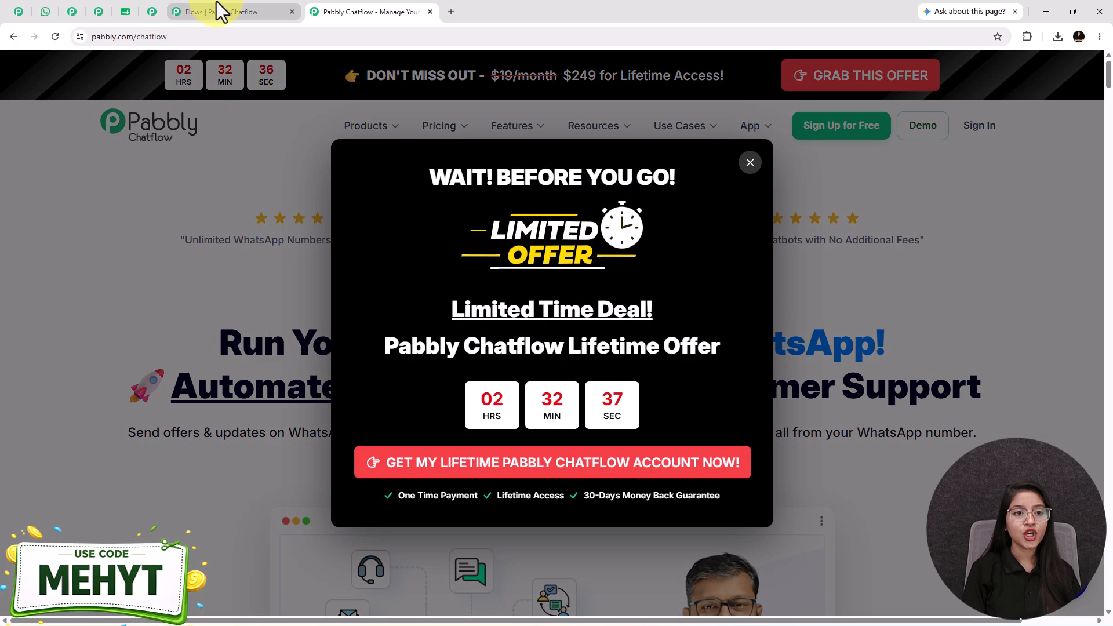
left_click(216, 8)
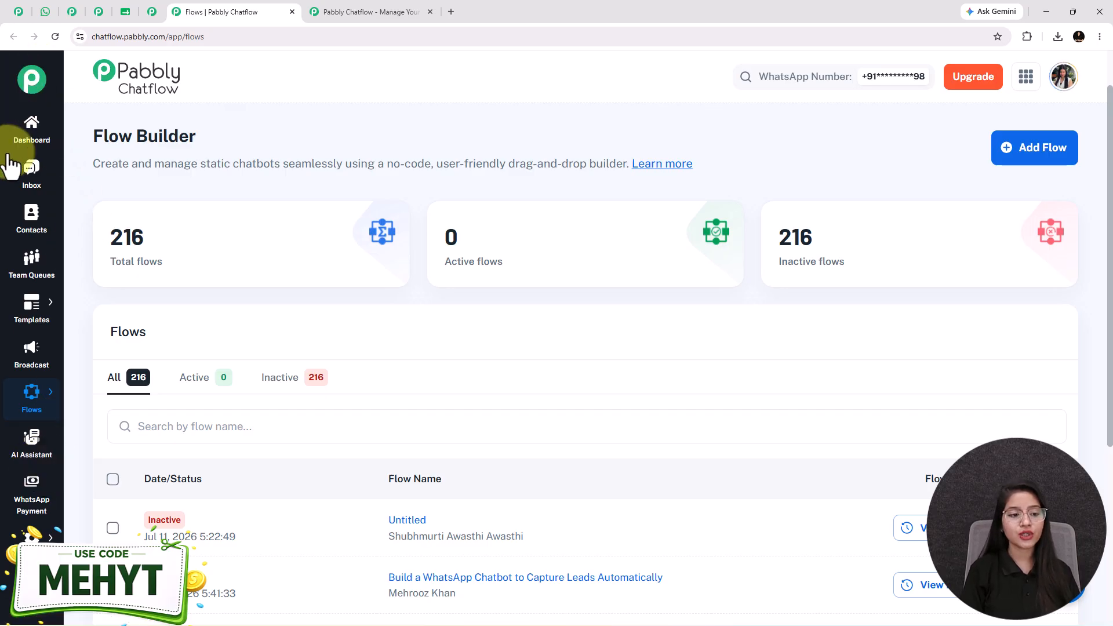
Create a new flow and shift its Trigger node left on the canvas.
mouse_move(31, 400)
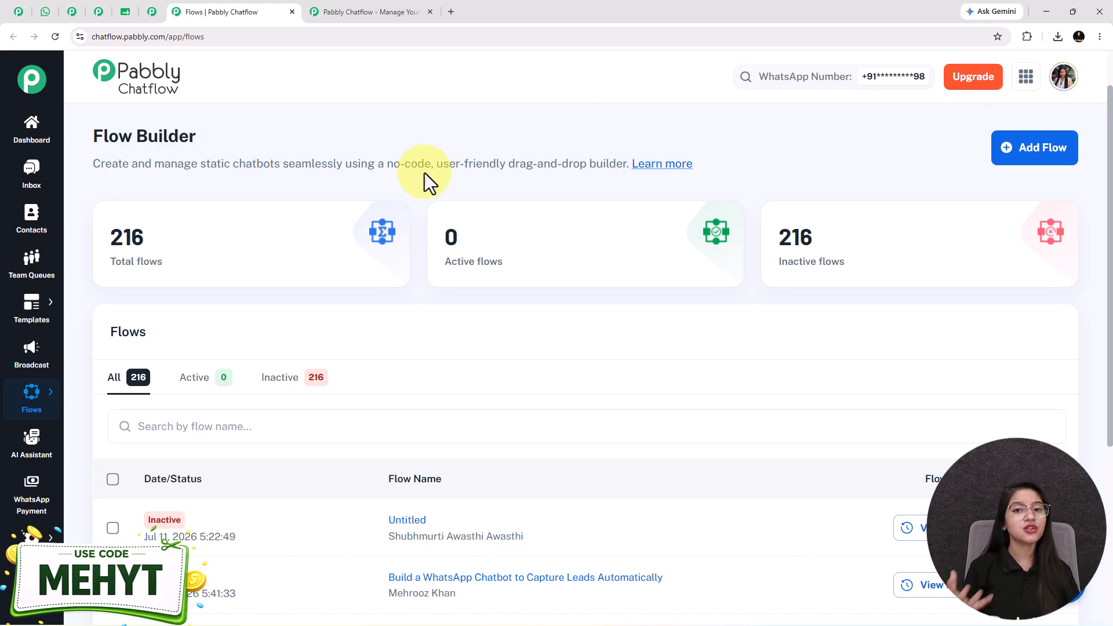
left_click(1042, 152)
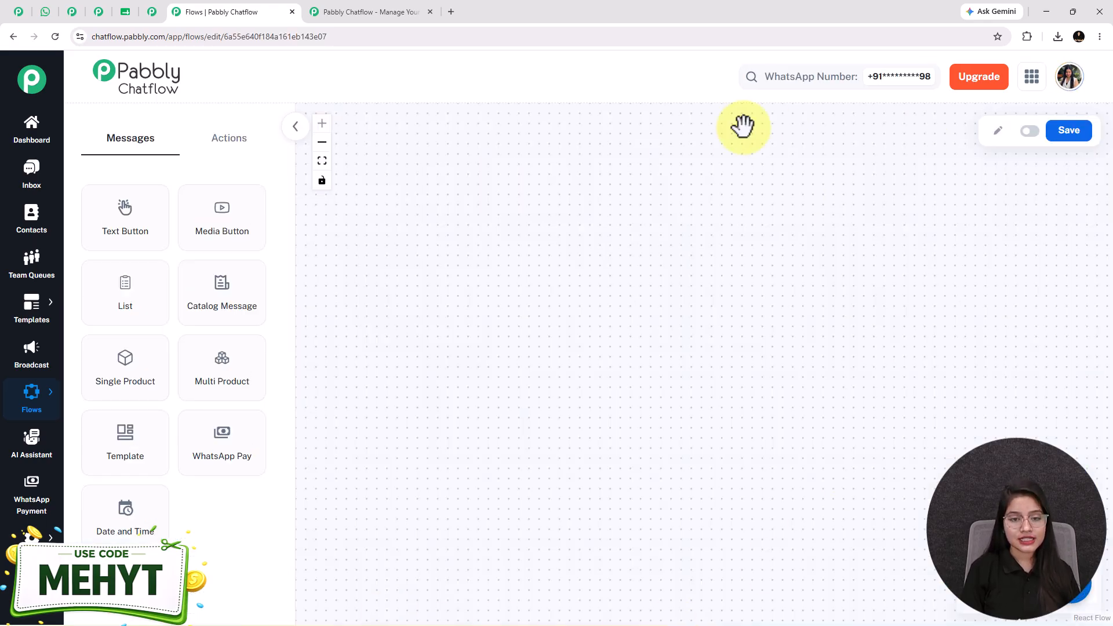
left_click_drag(666, 162, 497, 170)
scroll(498, 171, "down", 1)
left_click_drag(746, 244, 736, 249)
Rename the flow from Untitled to 'Create a WhatsApp…'.
left_click(997, 132)
key("ctrl+a")
key("ctrl+v")
left_click(889, 279)
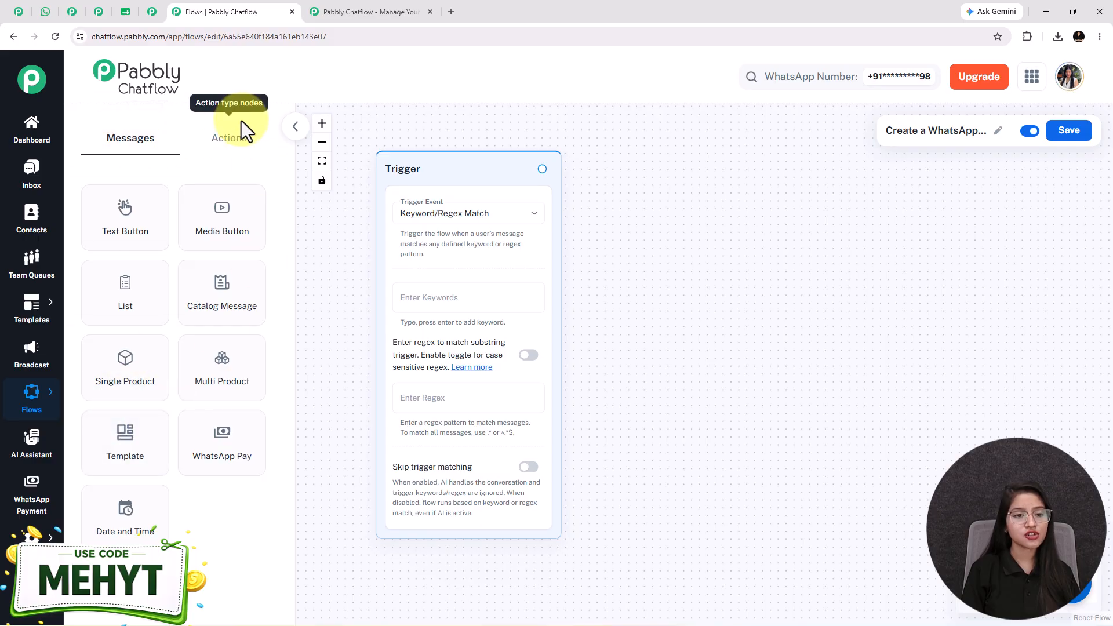
Keep Keyword/Regex Match as the trigger event.
left_click(225, 140)
left_click(131, 139)
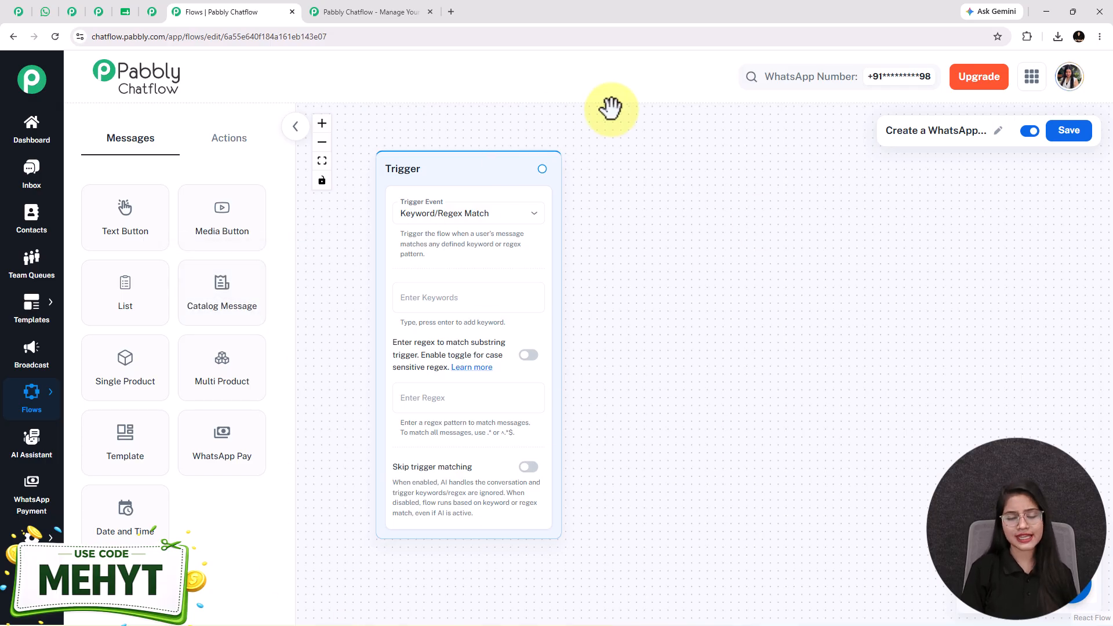
left_click(457, 215)
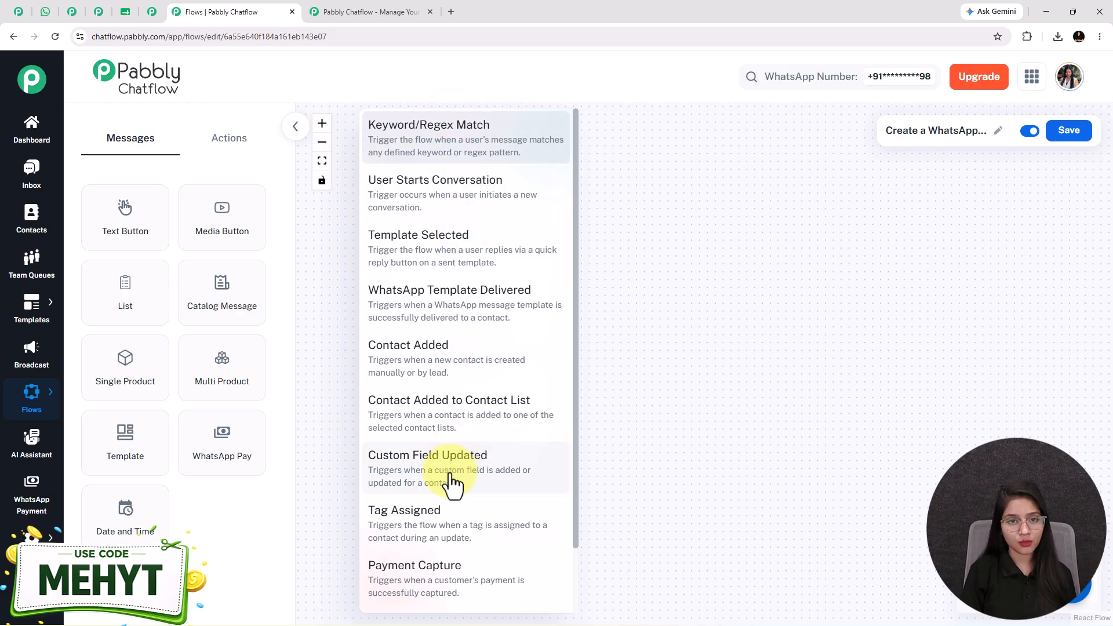
left_click(432, 164)
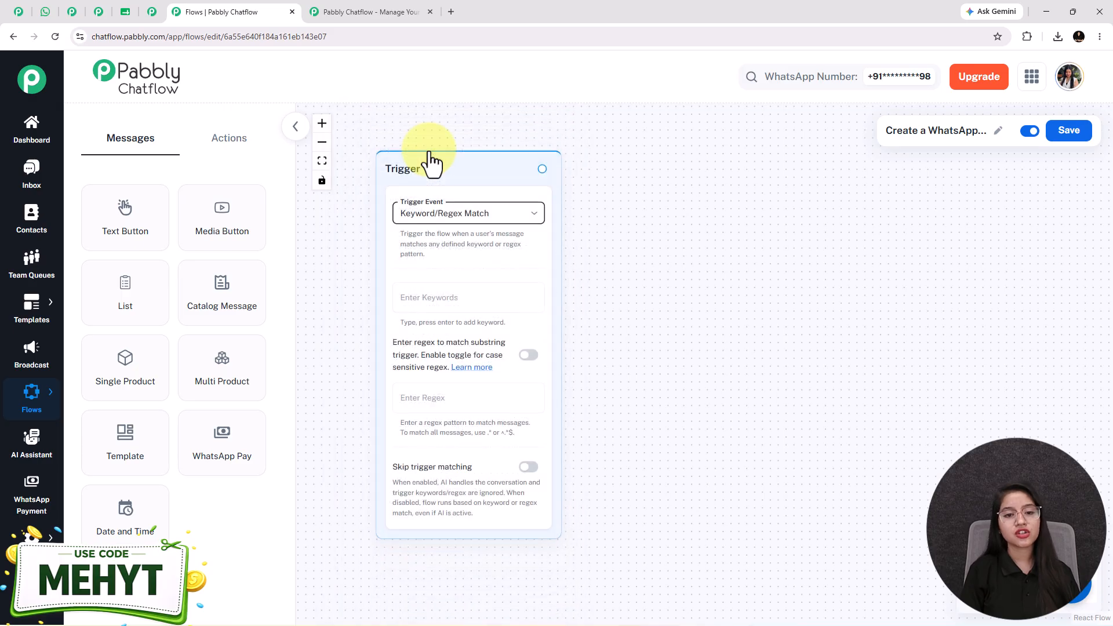
left_click(472, 223)
left_click(427, 124)
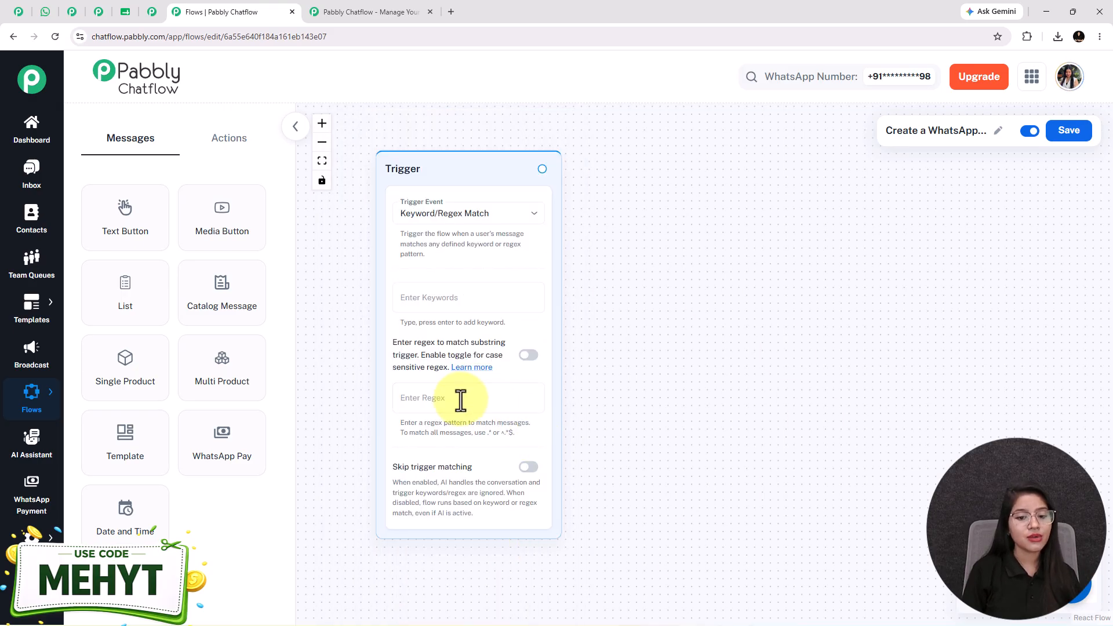
Enter the regex [\s\S]+ and turn on case-sensitive matching.
left_click(457, 400)
type("[\\s\\S]+")
left_click(528, 356)
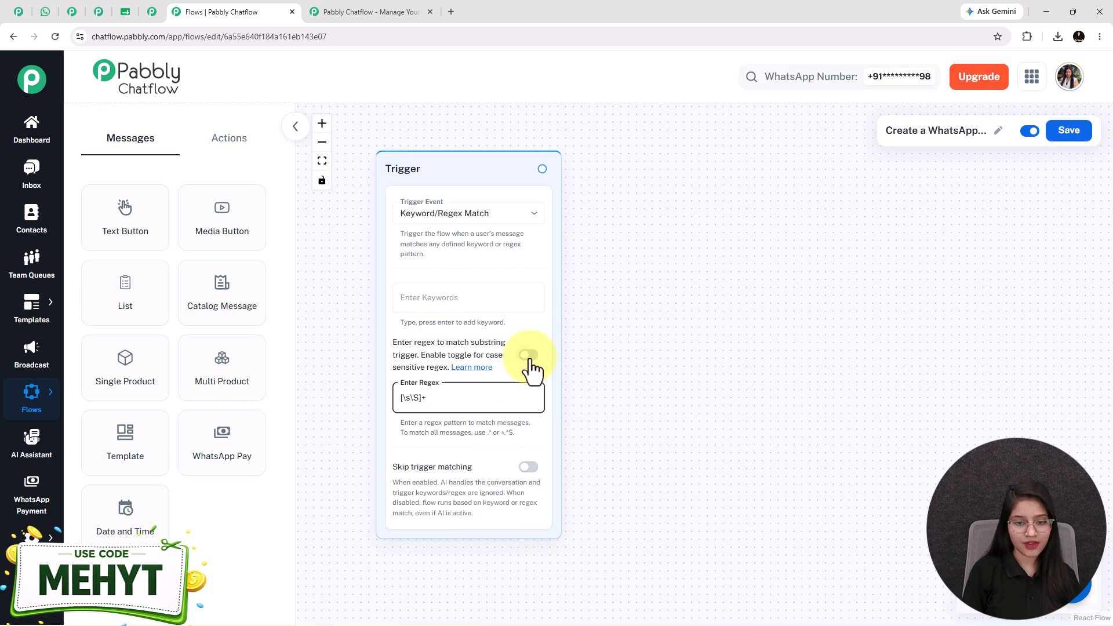
scroll(418, 406, "up", 2)
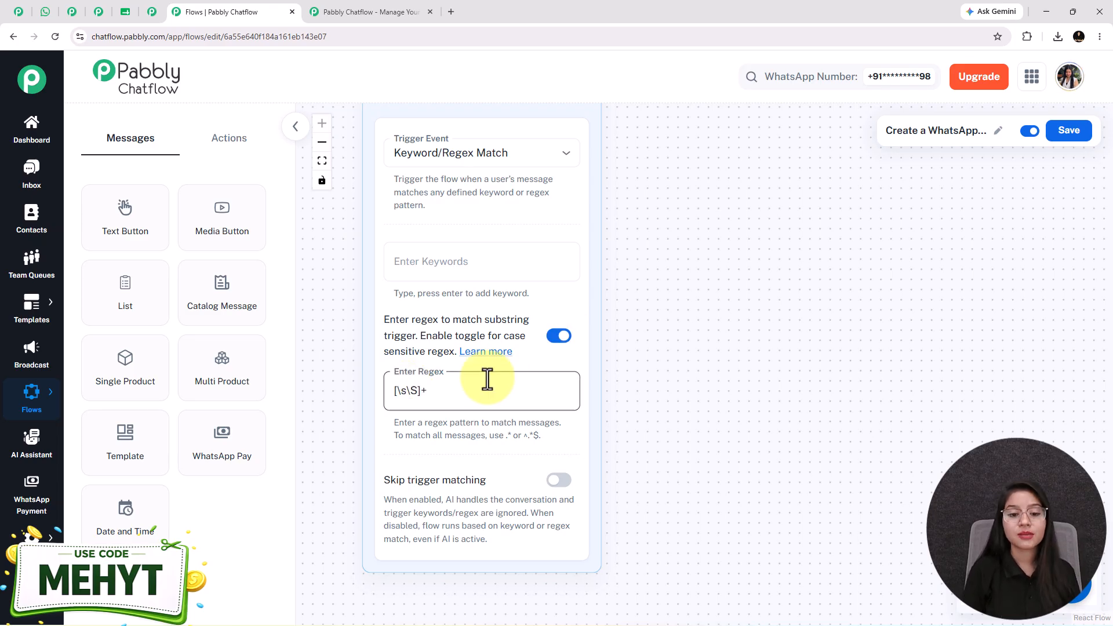
left_click(561, 336)
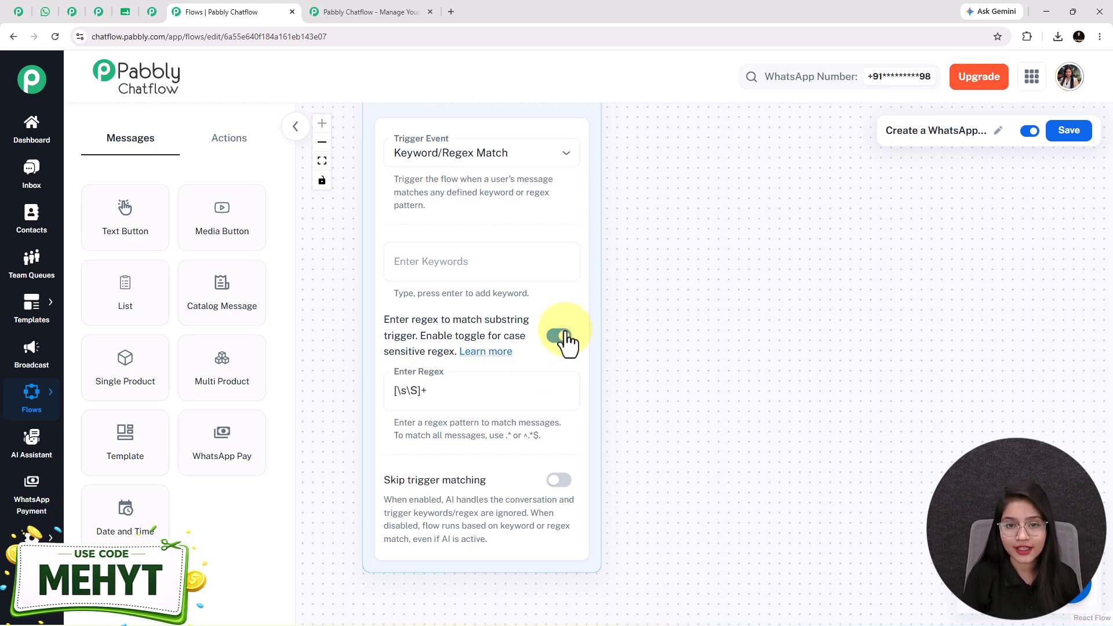
left_click(412, 398)
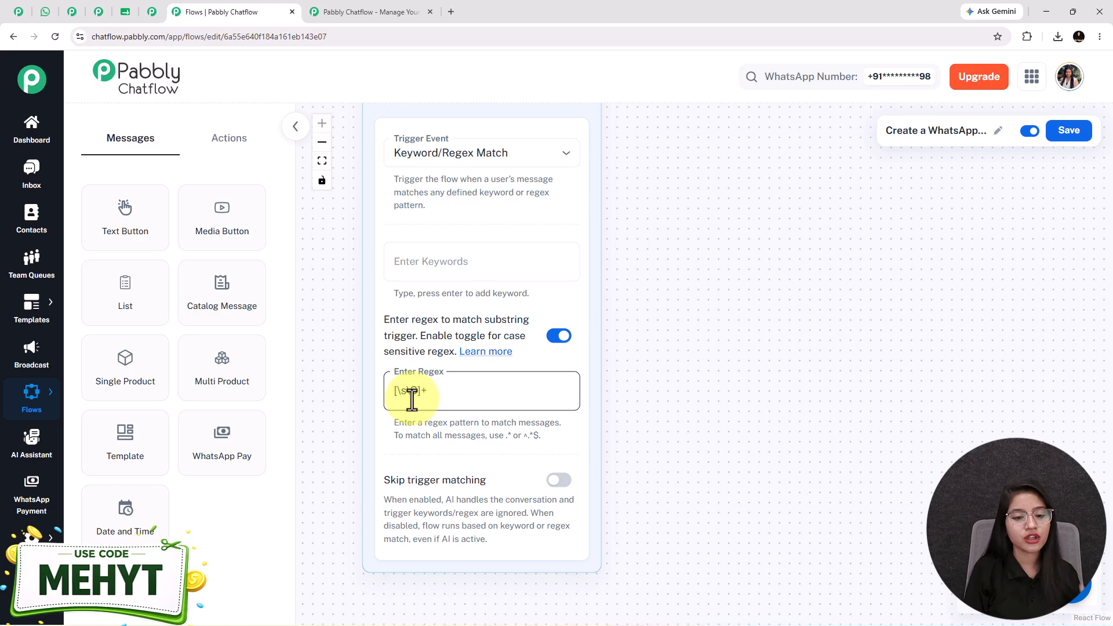
left_click(559, 337)
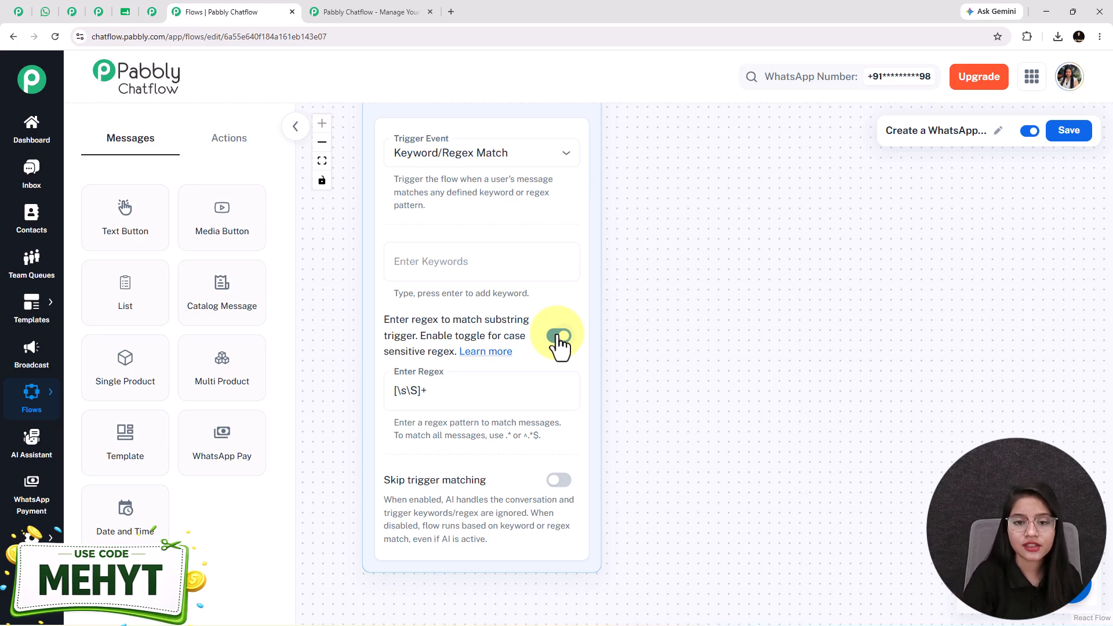
Add and then remove a 'Hello' keyword, and enable Skip trigger matching.
left_click(435, 260)
type("Hello")
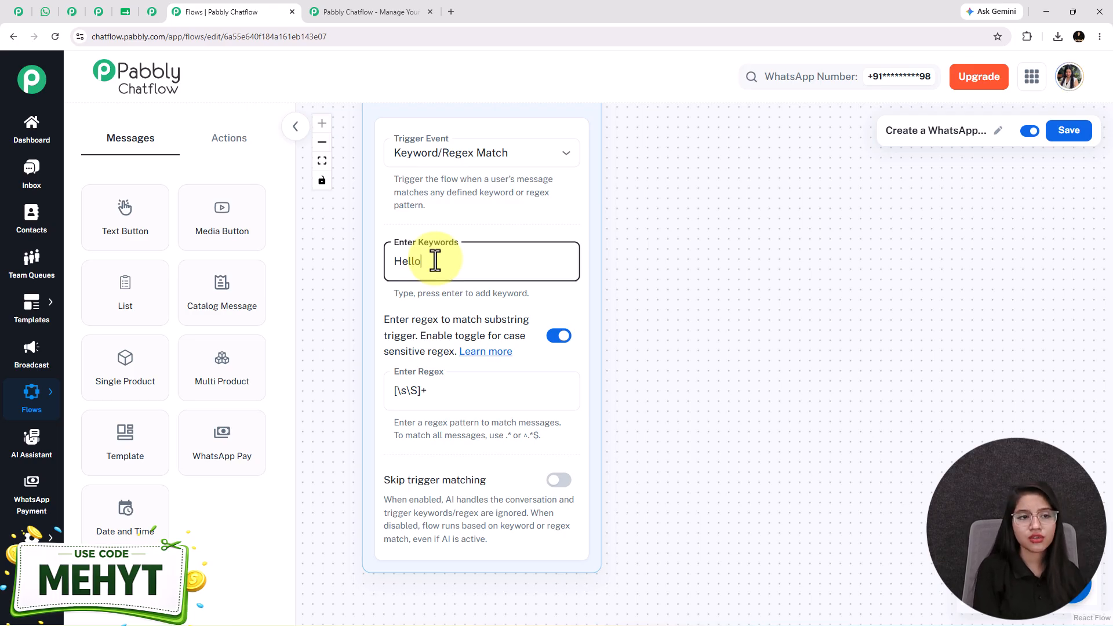
key("Return")
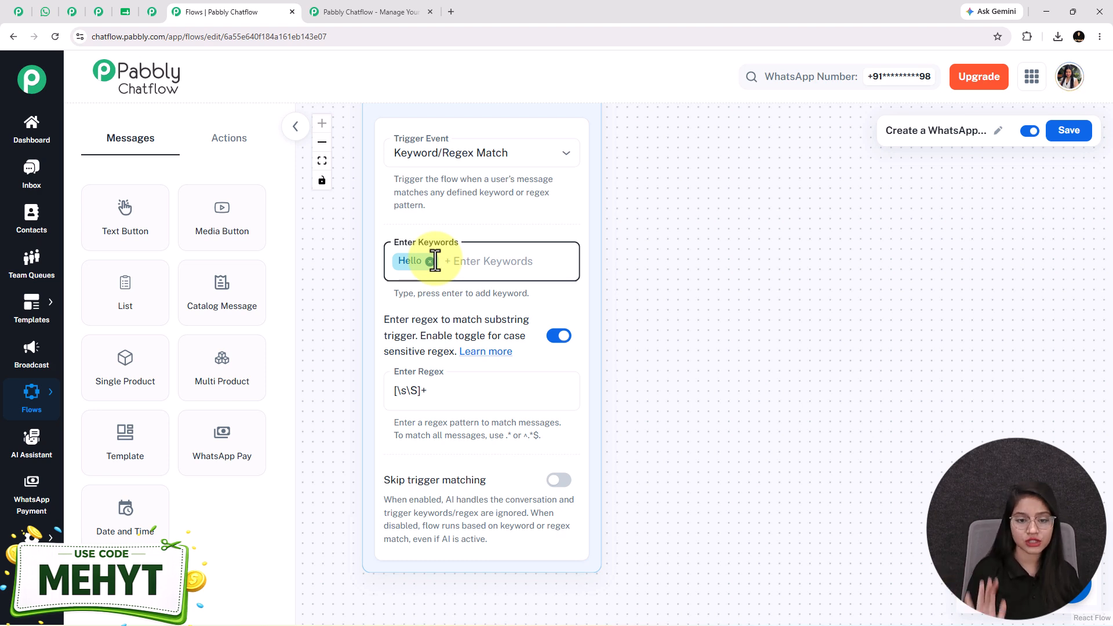
left_click(430, 262)
left_click(559, 481)
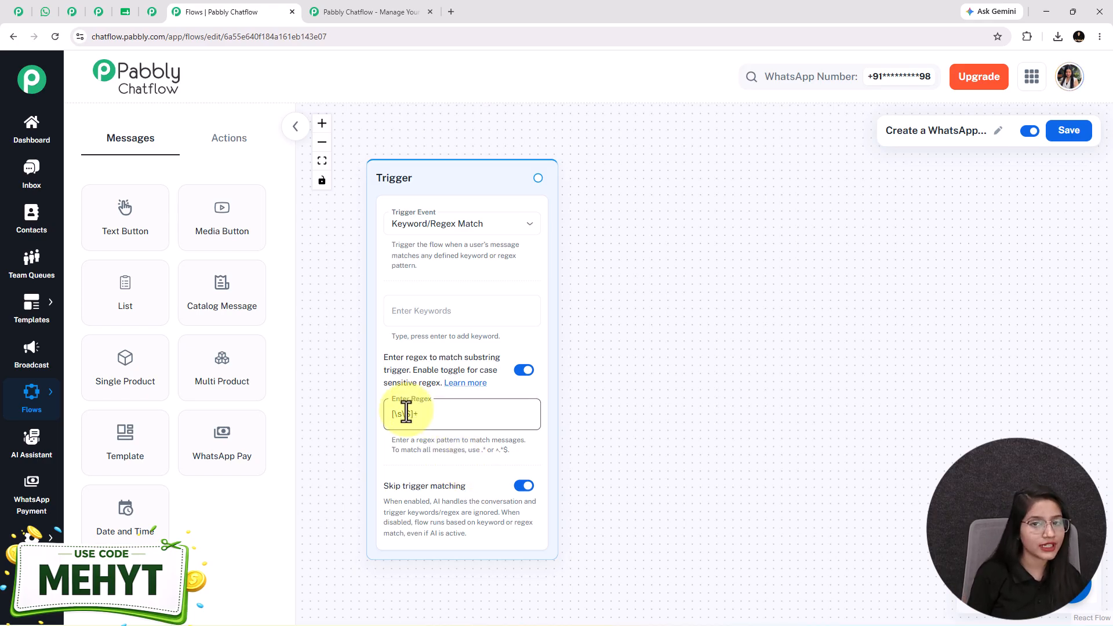
Place a Text Button message node beside the trigger.
left_click(44, 14)
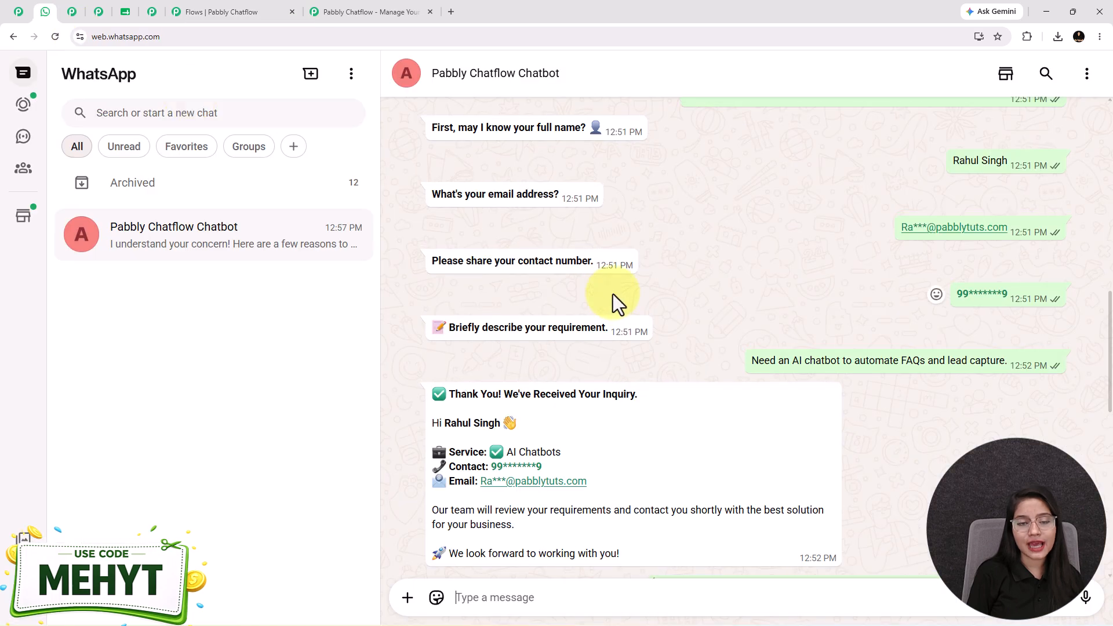
scroll(615, 296, "up", 15)
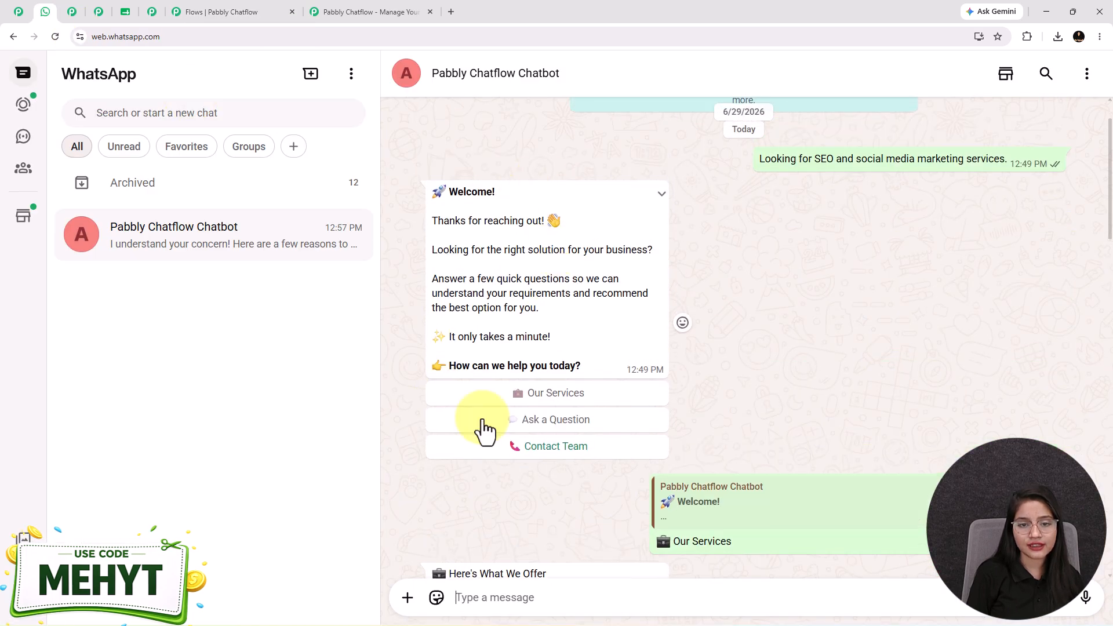
left_click(200, 9)
left_click_drag(118, 217, 724, 388)
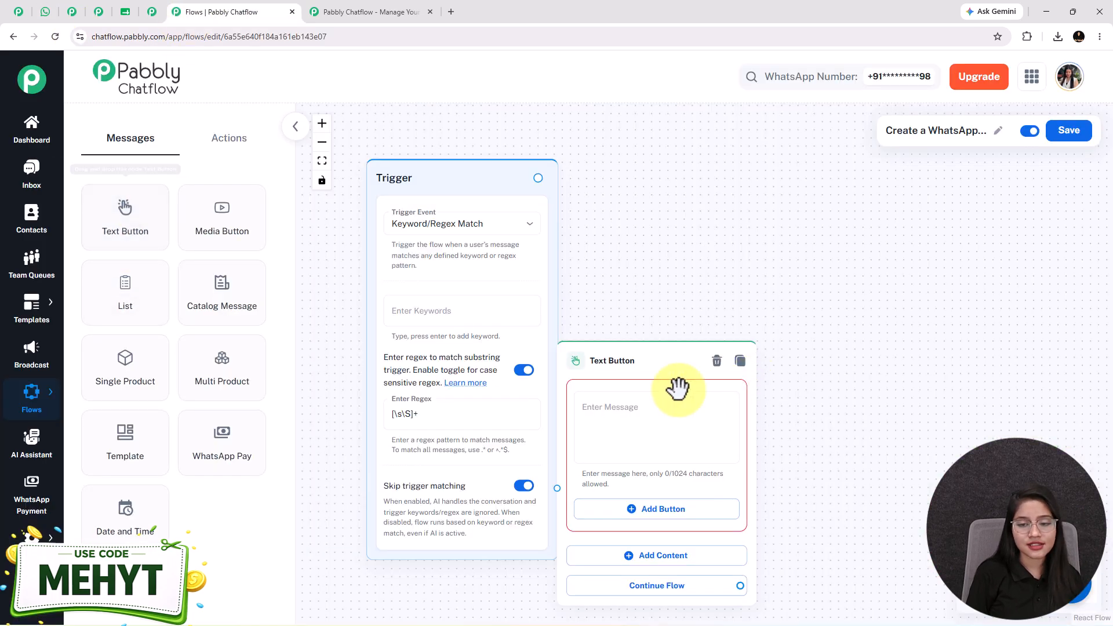
left_click_drag(581, 355, 646, 245)
Paste the welcome message ending 'How can we help you today?' into the node.
left_click(744, 308)
key("ctrl+v")
scroll(745, 307, "up", 5)
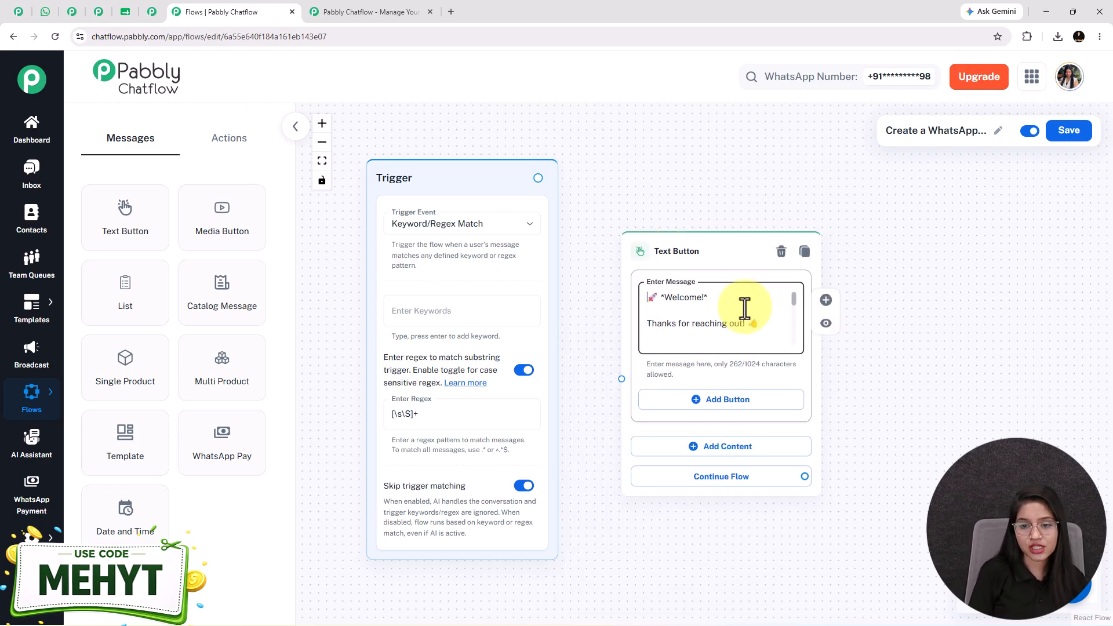
scroll(744, 308, "down", 5)
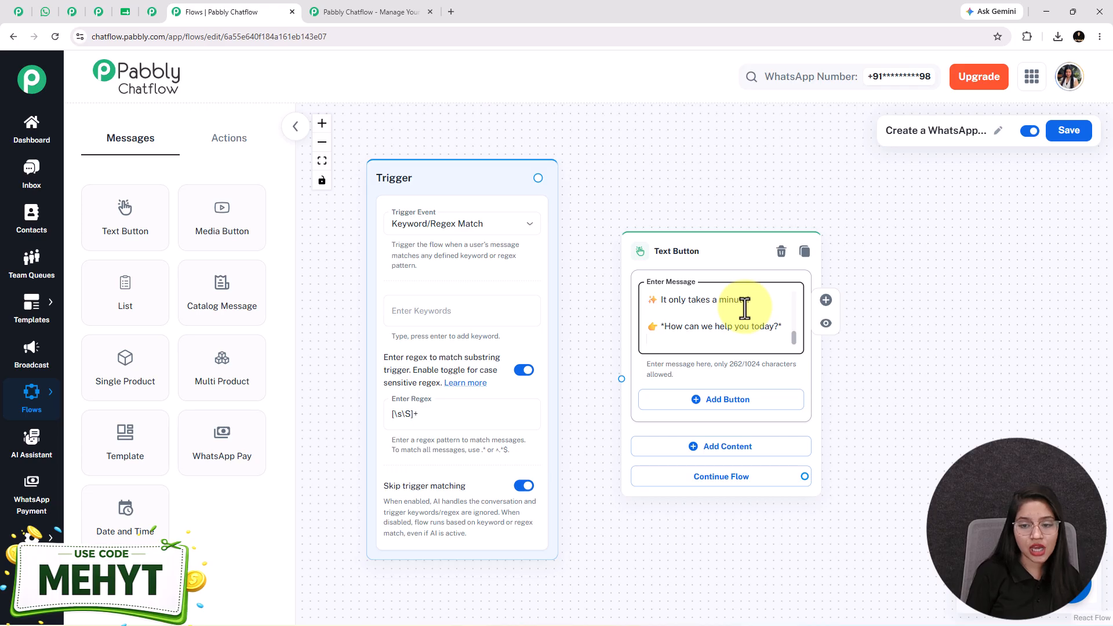
left_click_drag(712, 193, 666, 178)
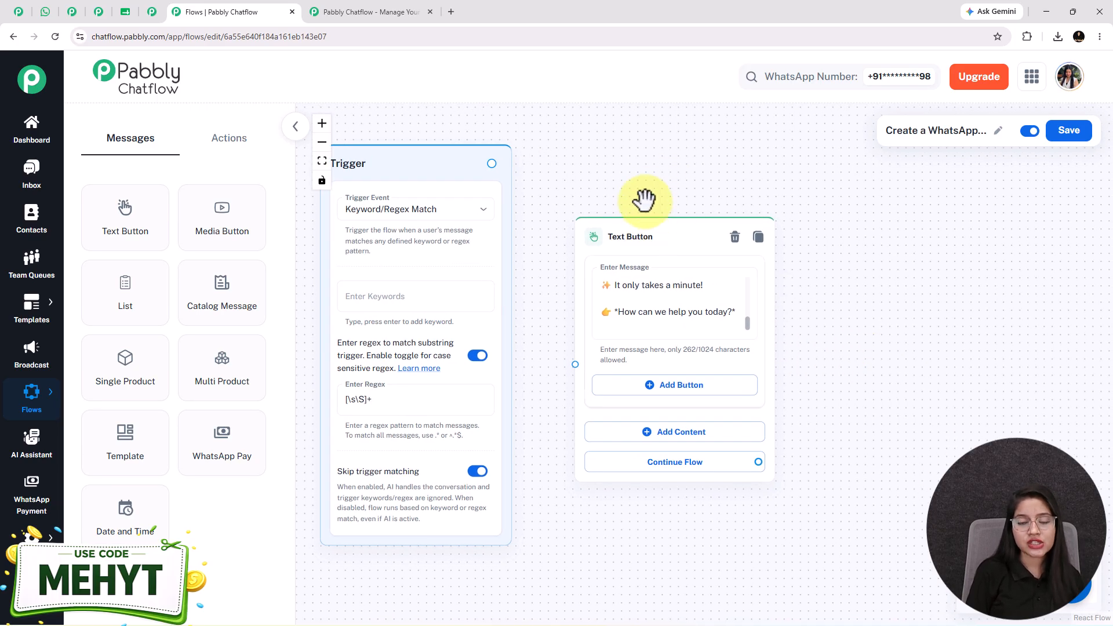
scroll(645, 215, "down", 3)
left_click(45, 11)
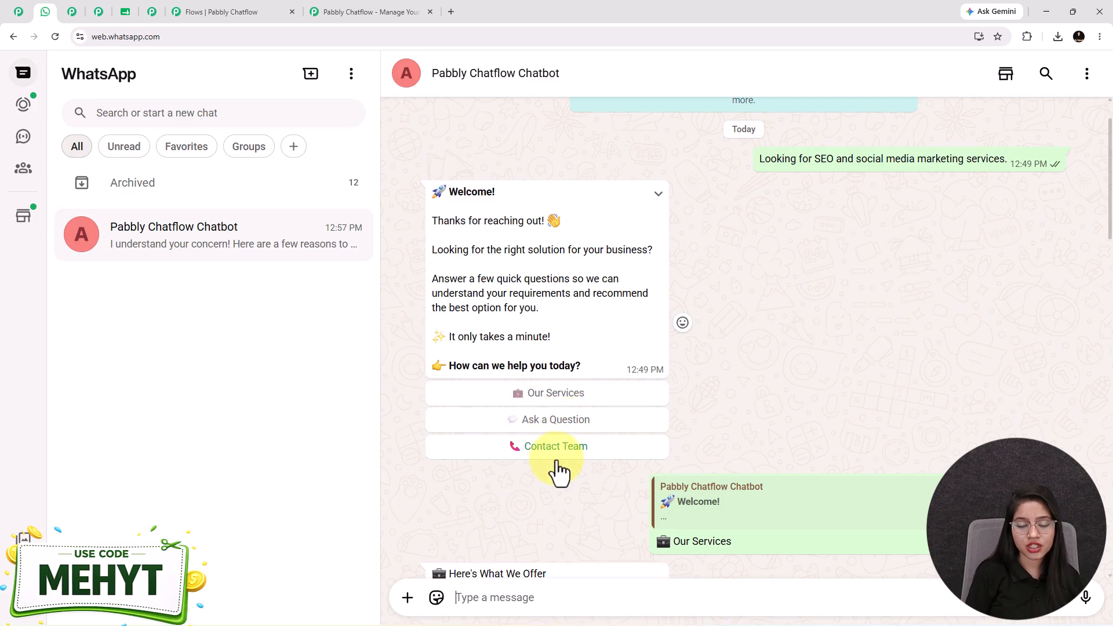
Add Quick Reply buttons Our Services, Ask a Question and Contact Team to the welcome message.
left_click(219, 11)
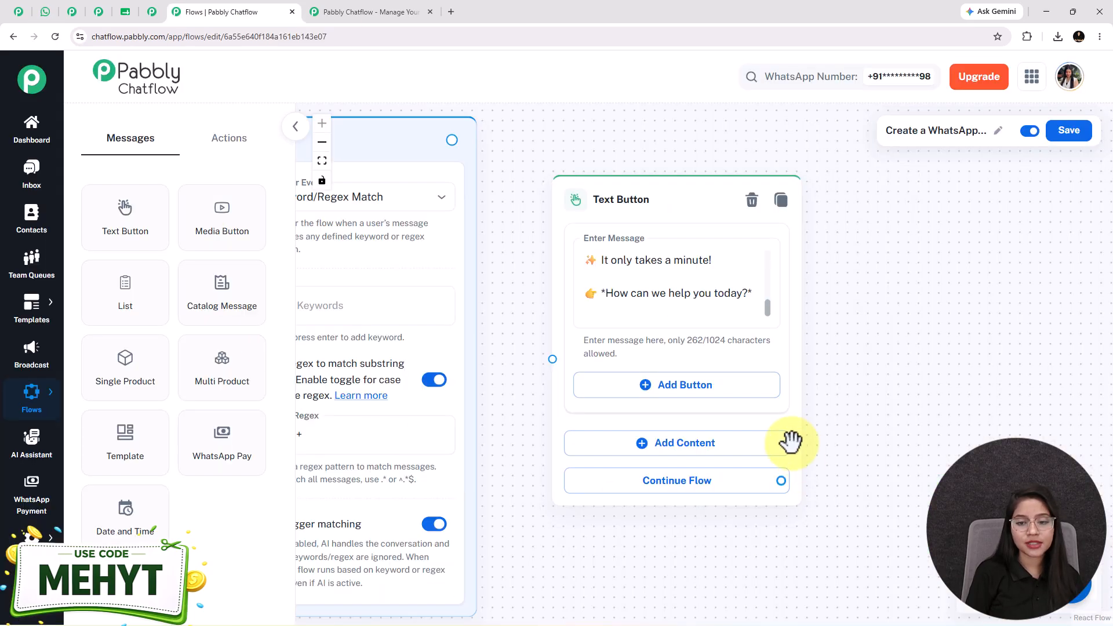
left_click(685, 385)
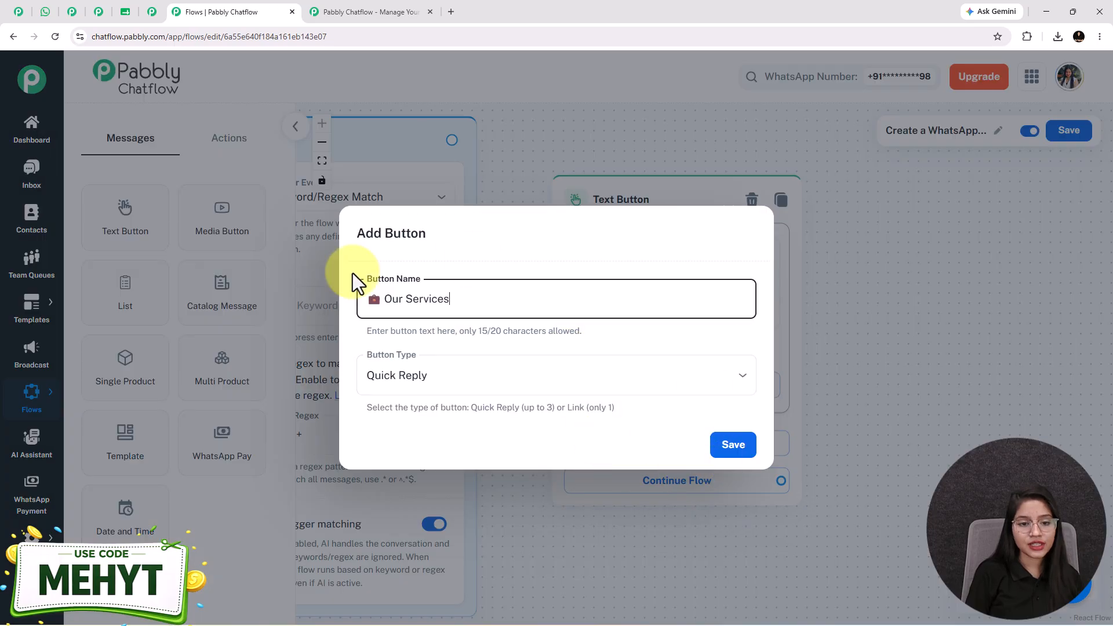
left_click(425, 391)
left_click(429, 413)
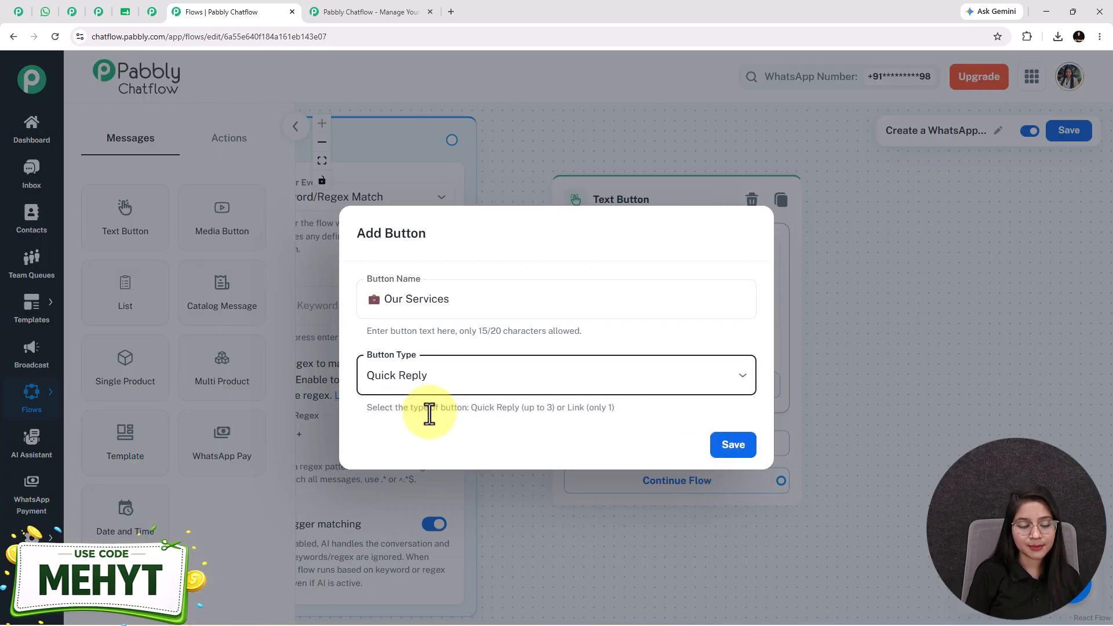
left_click(734, 449)
left_click_drag(975, 403, 951, 348)
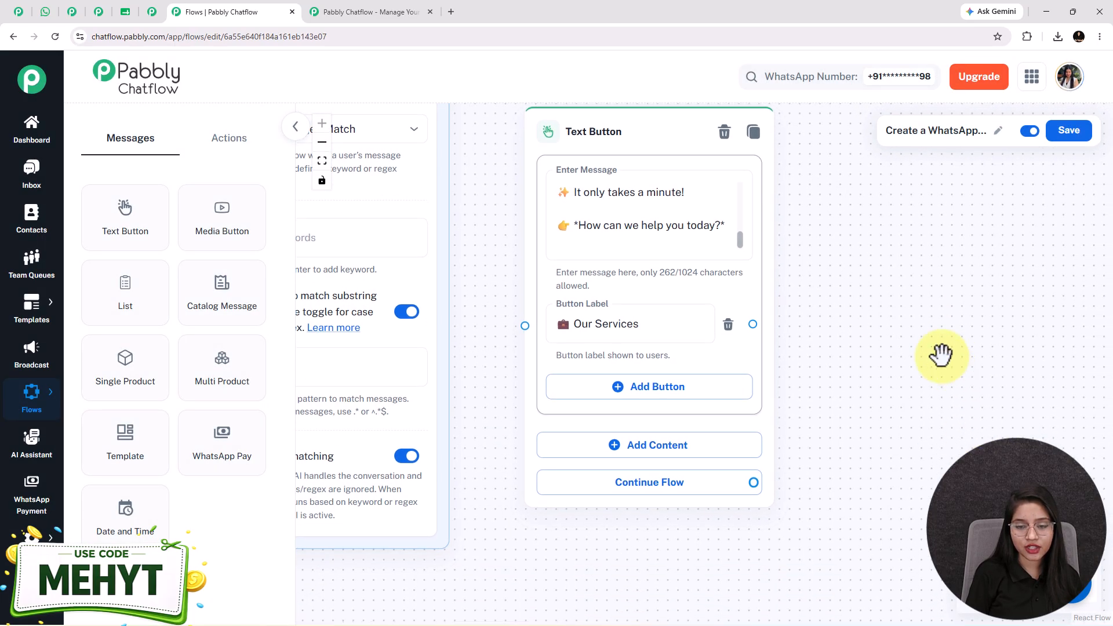
left_click(661, 394)
type("💭 Ask a Question")
left_click(732, 449)
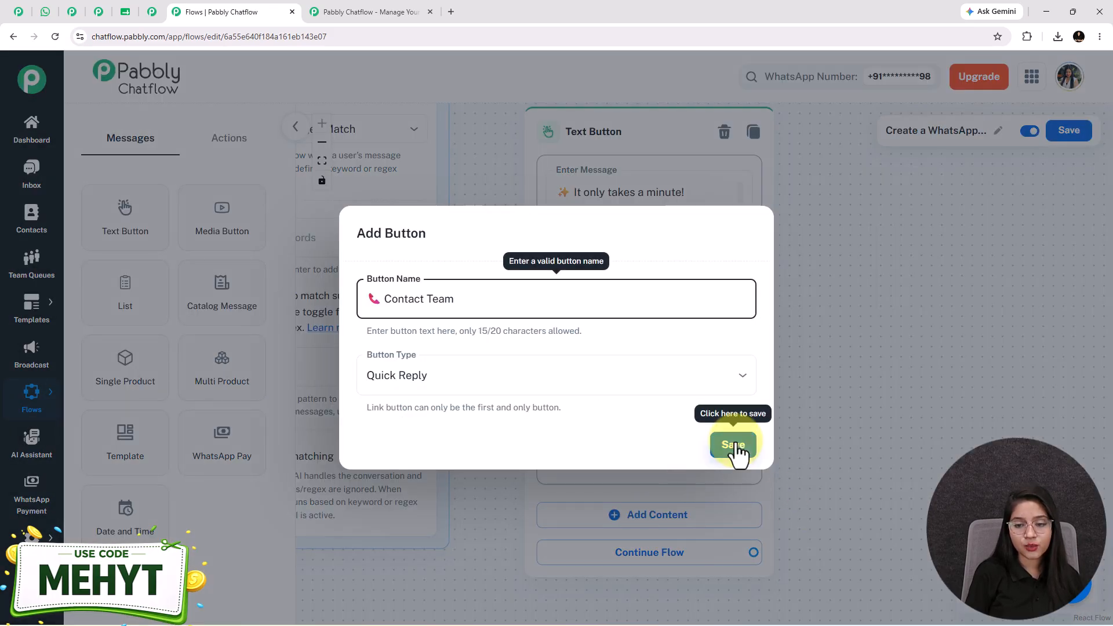
left_click(737, 450)
Connect the Trigger node to the welcome Text Button node.
scroll(732, 446, "down", 2)
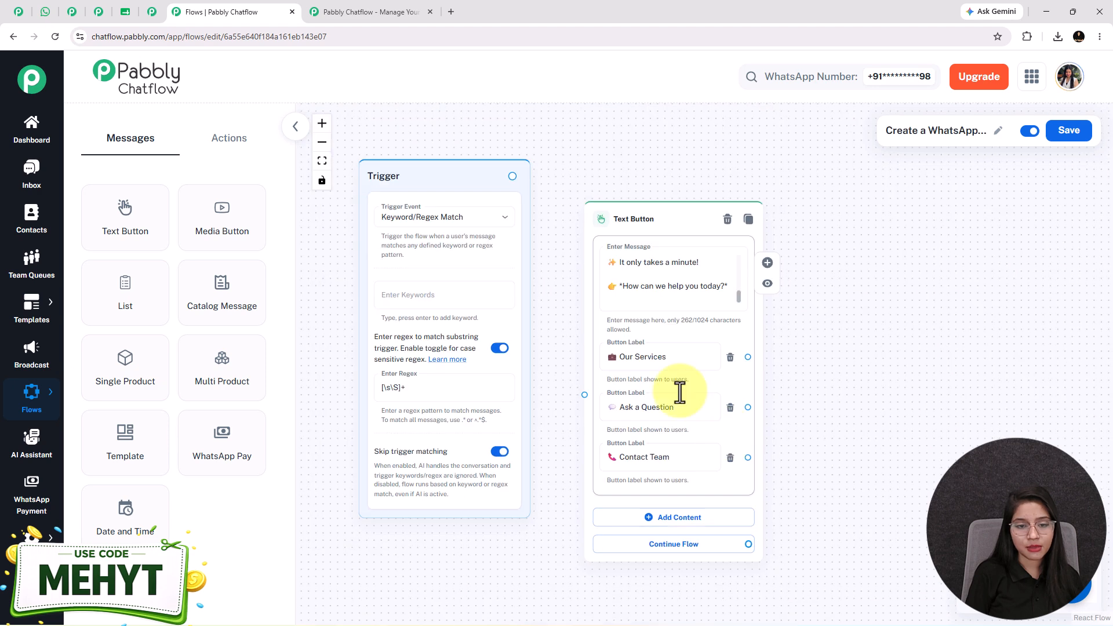
left_click_drag(512, 176, 584, 394)
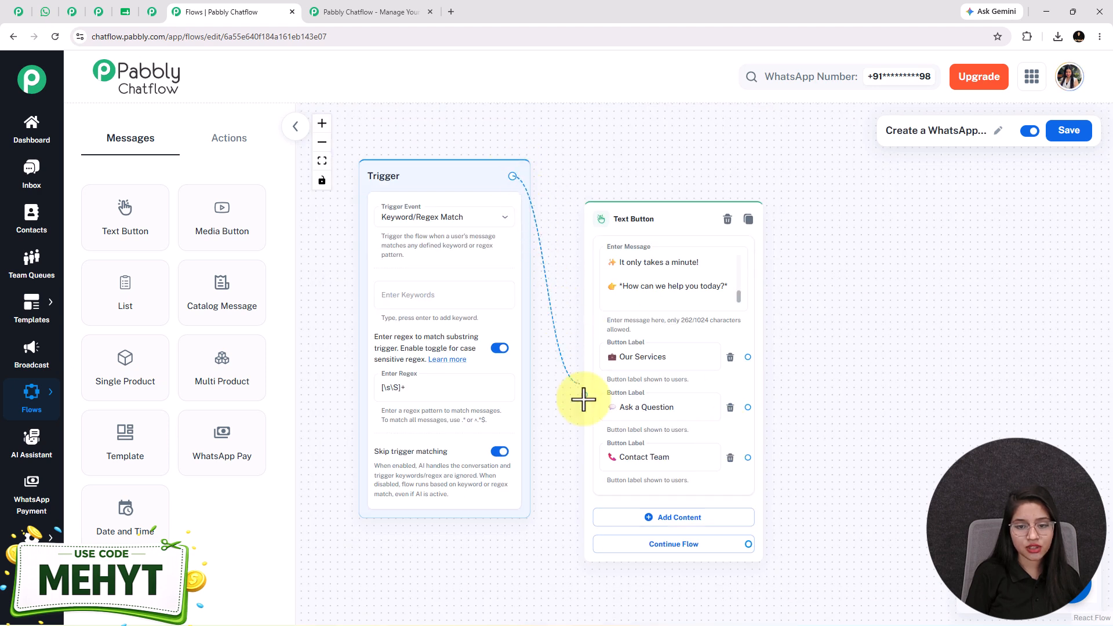
left_click_drag(823, 422, 759, 411)
scroll(729, 372, "up", 2)
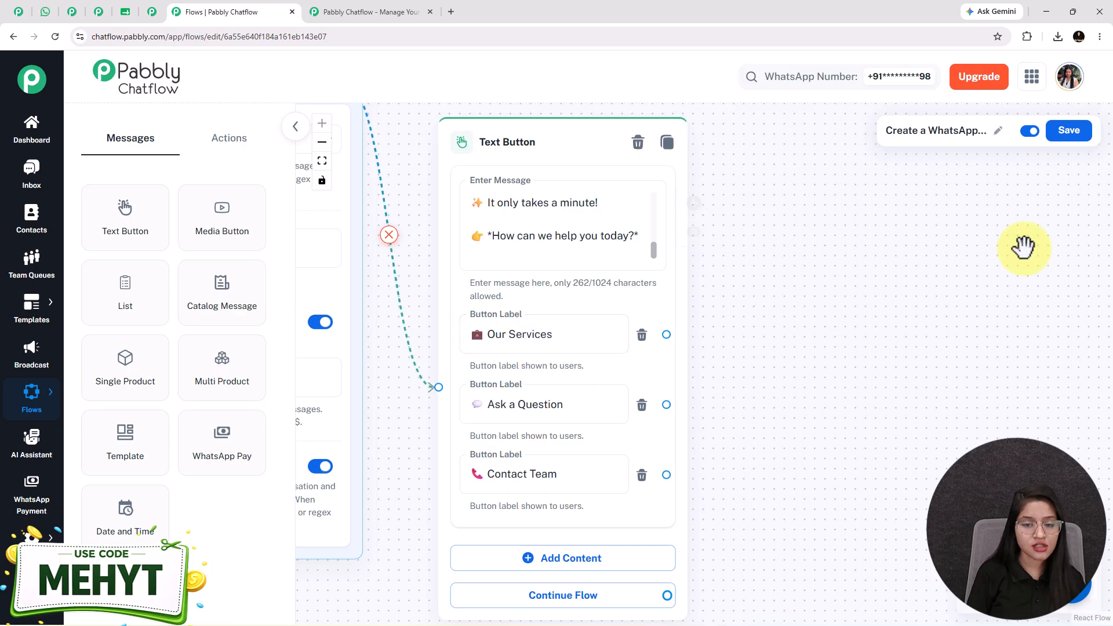
Add a List message node and paste the services description into its body.
left_click_drag(109, 281, 880, 154)
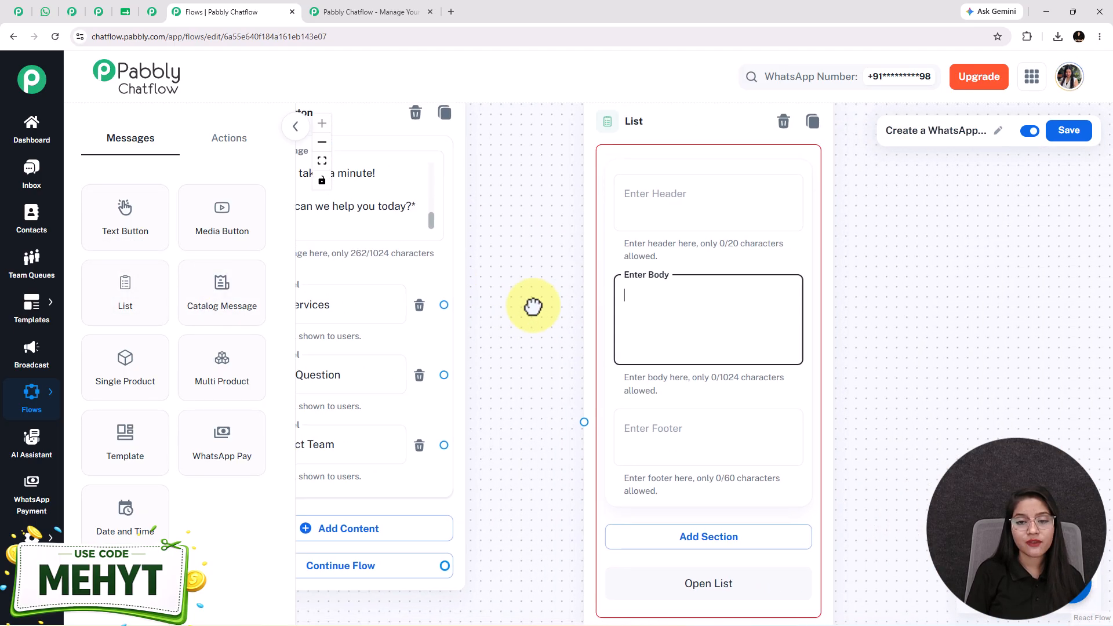
left_click(612, 243)
left_click(617, 316)
left_click(613, 391)
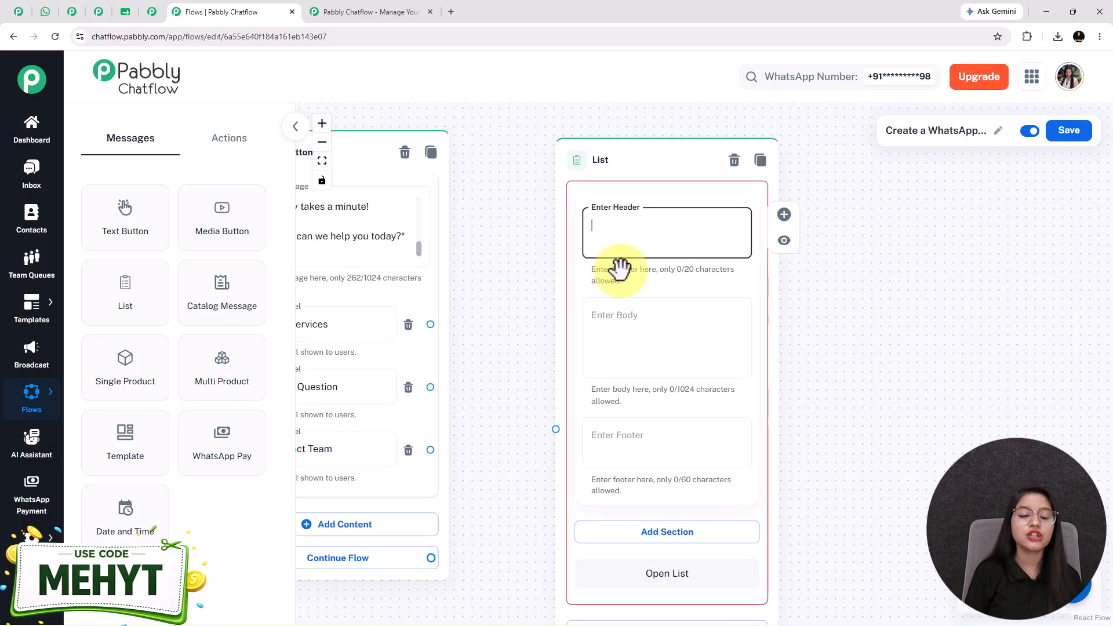
left_click(629, 330)
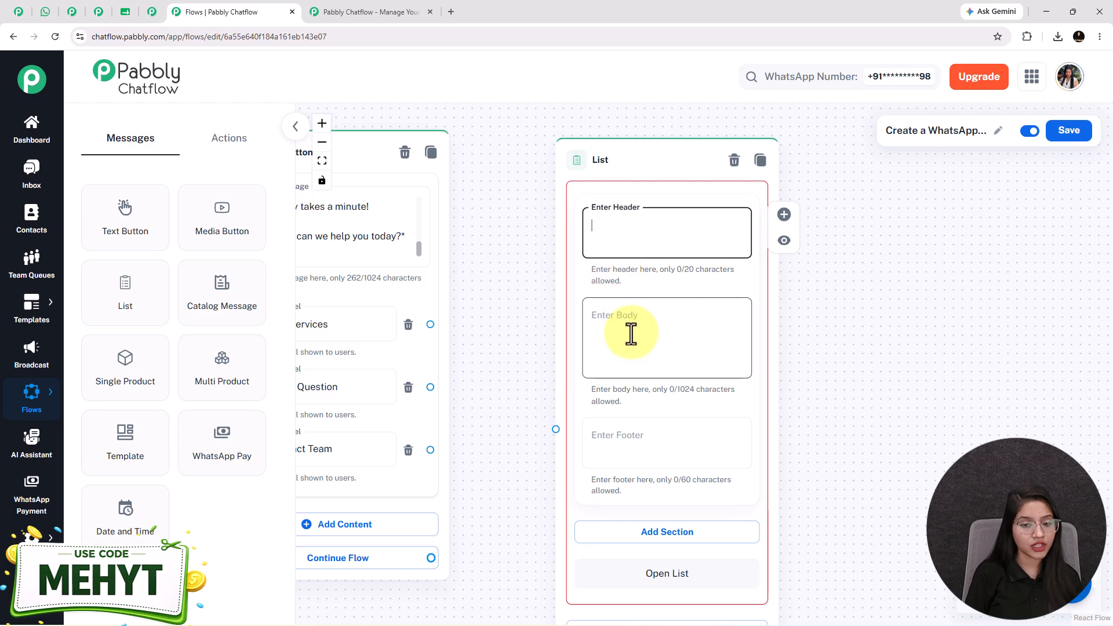
key("ctrl+v")
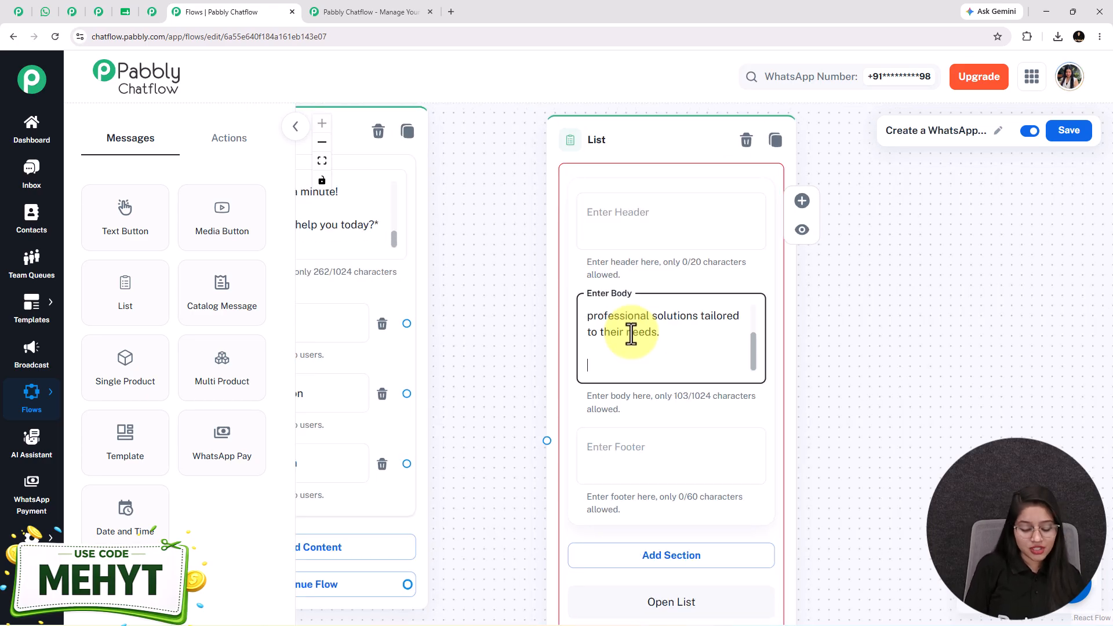
scroll(630, 333, "up", 2)
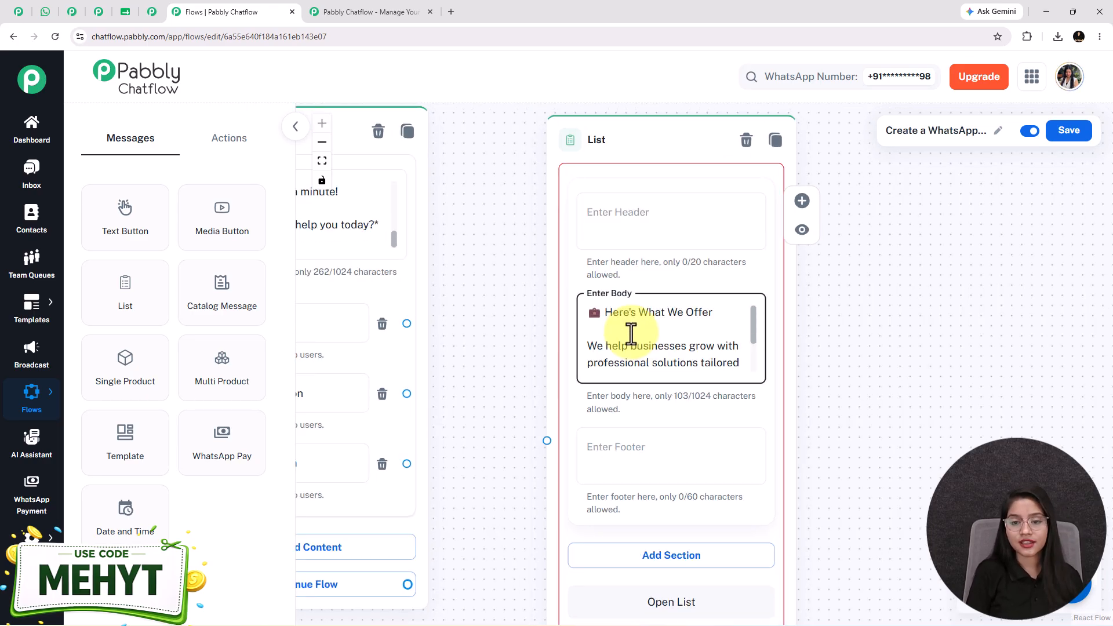
key("Down")
key("Down")
key("Down")
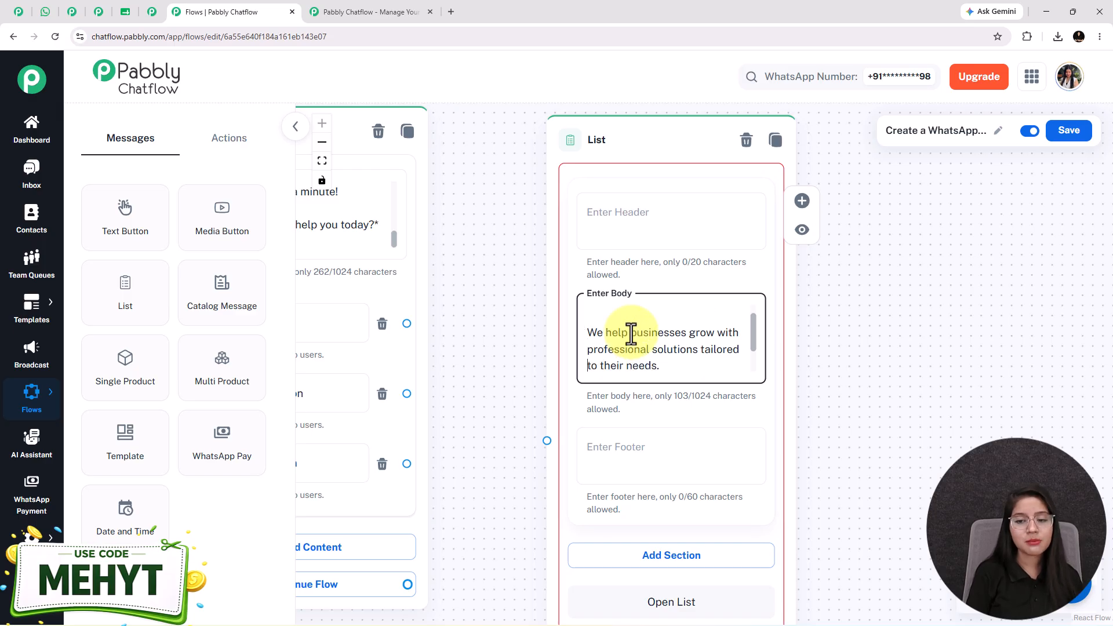
key("Down")
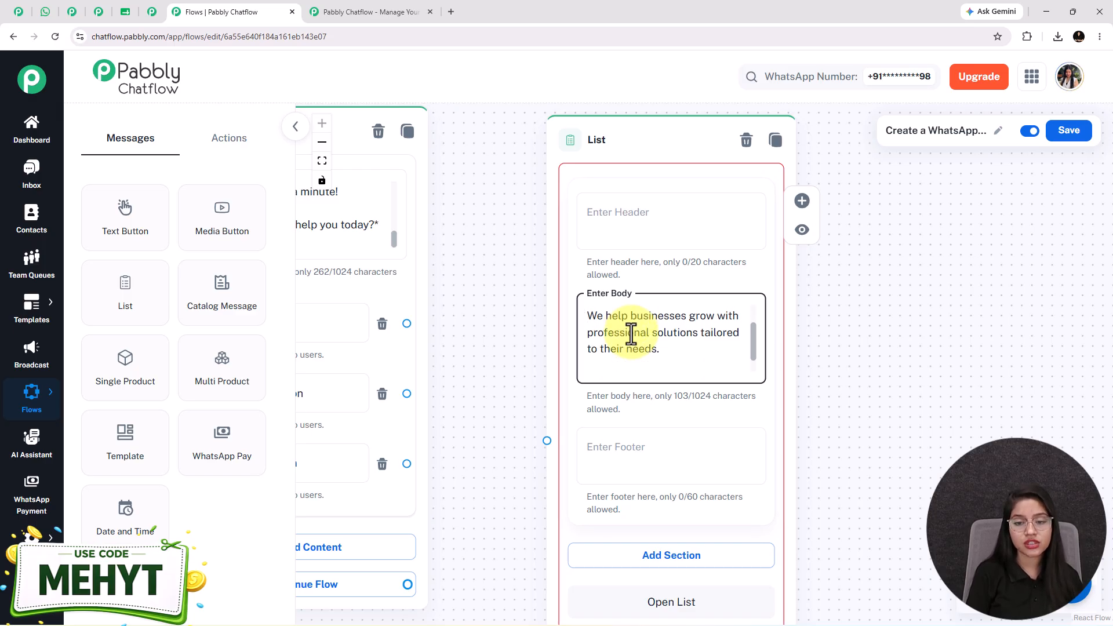
Paste the service-selection footer and add a section titled 'Service Types'.
left_click(682, 446)
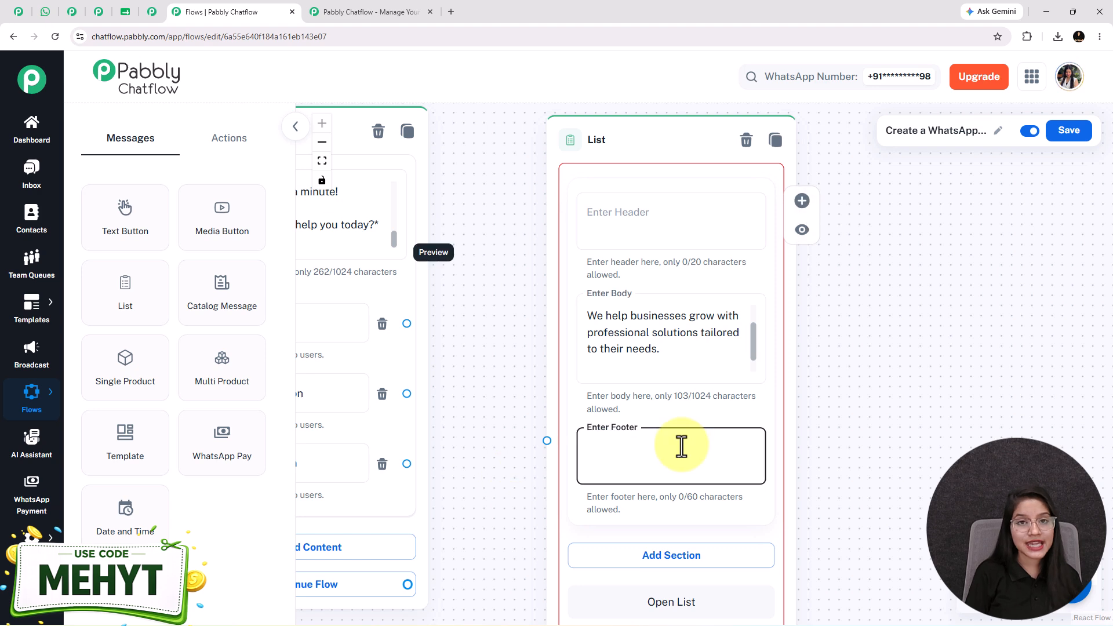
type("📋 Select the service you'd like to discuss.")
left_click_drag(895, 497, 871, 370)
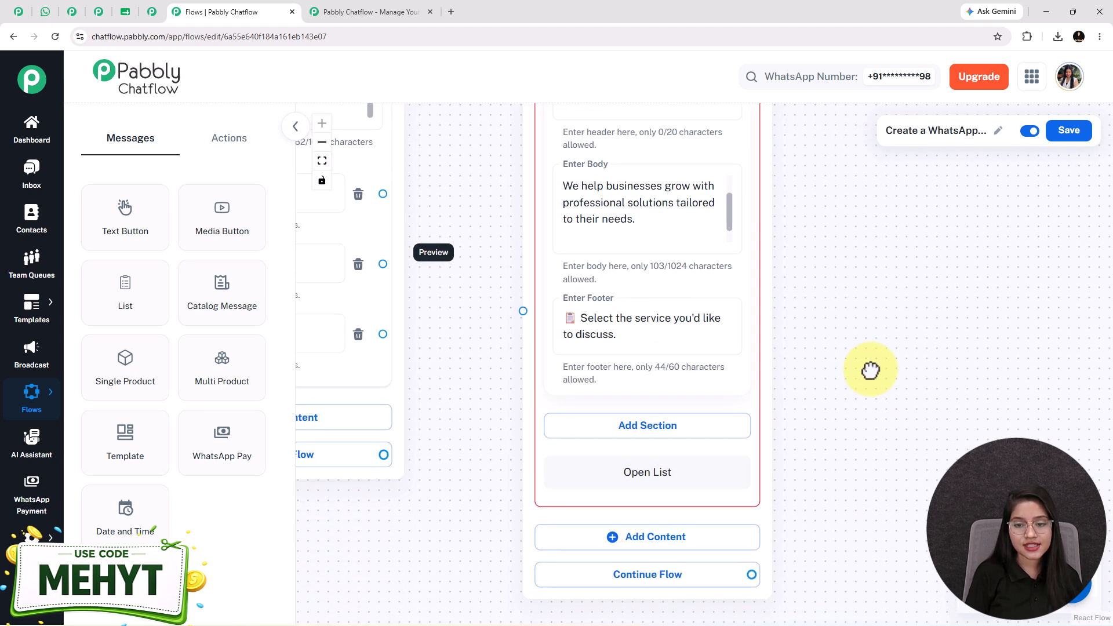
left_click(644, 427)
left_click(607, 465)
type("Se")
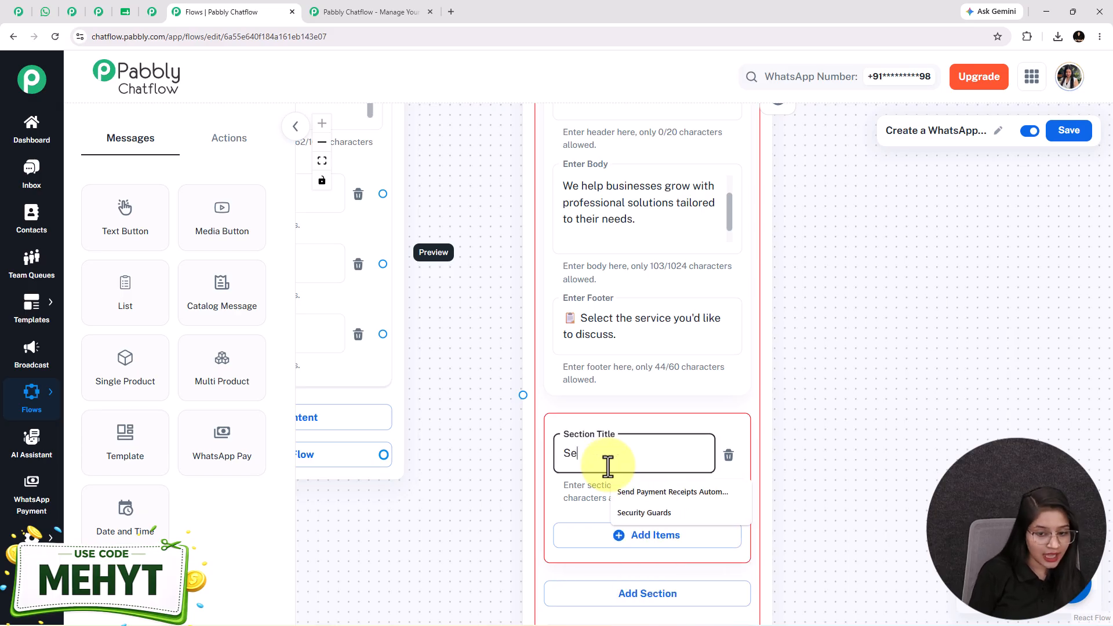
type("rvice T")
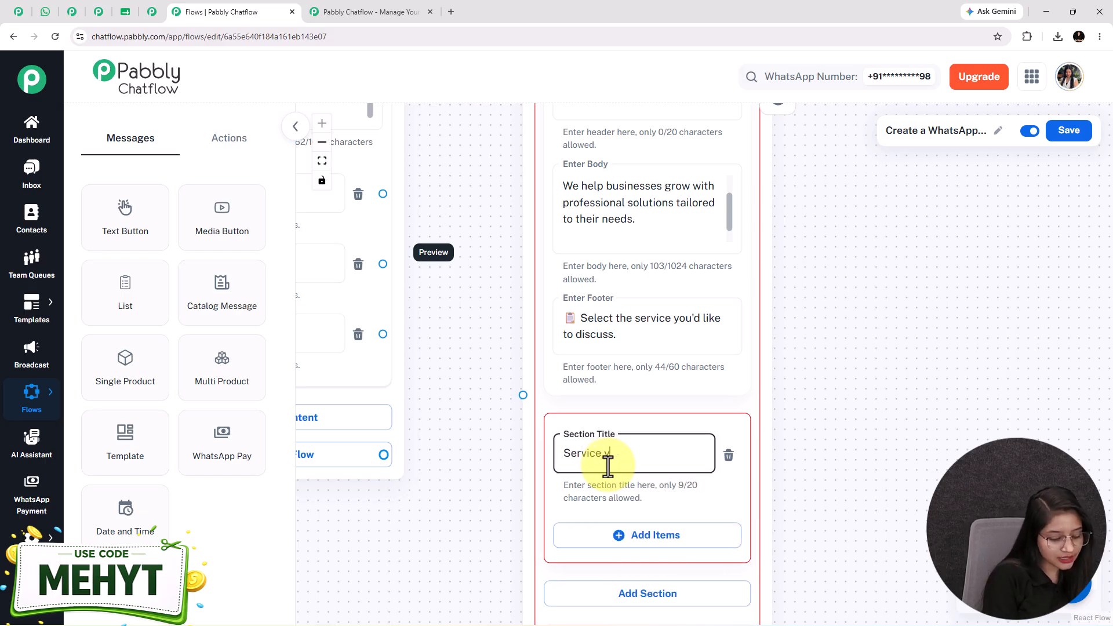
type("ype")
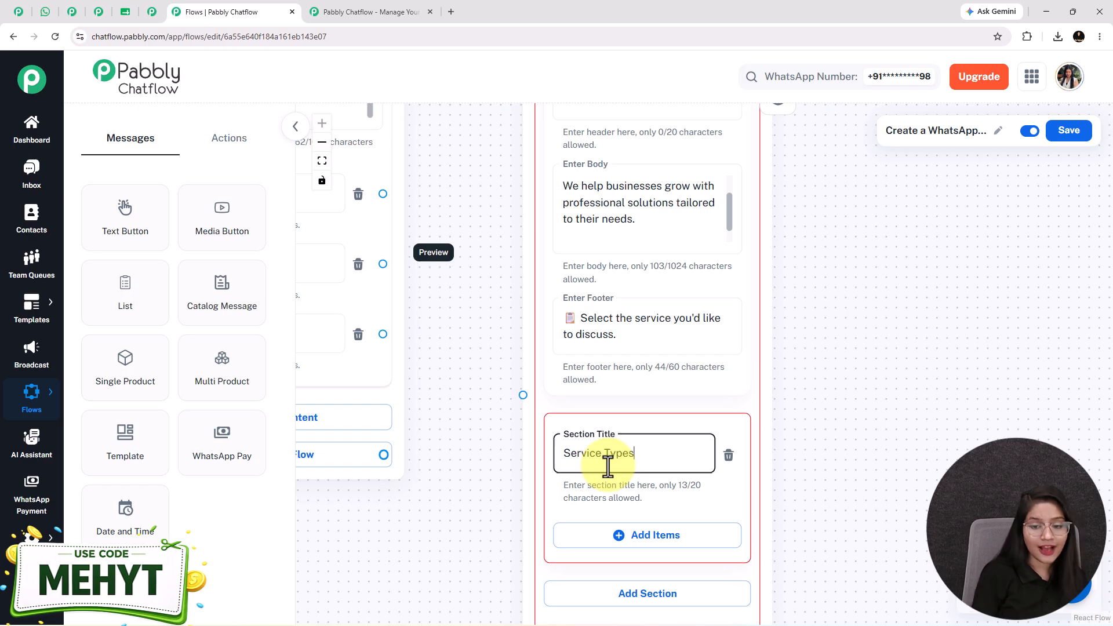
type("s")
left_click_drag(467, 534, 434, 355)
Add the service items, from Website Development to AI Chatbots, to the Service Types section.
scroll(609, 348, "down", 2)
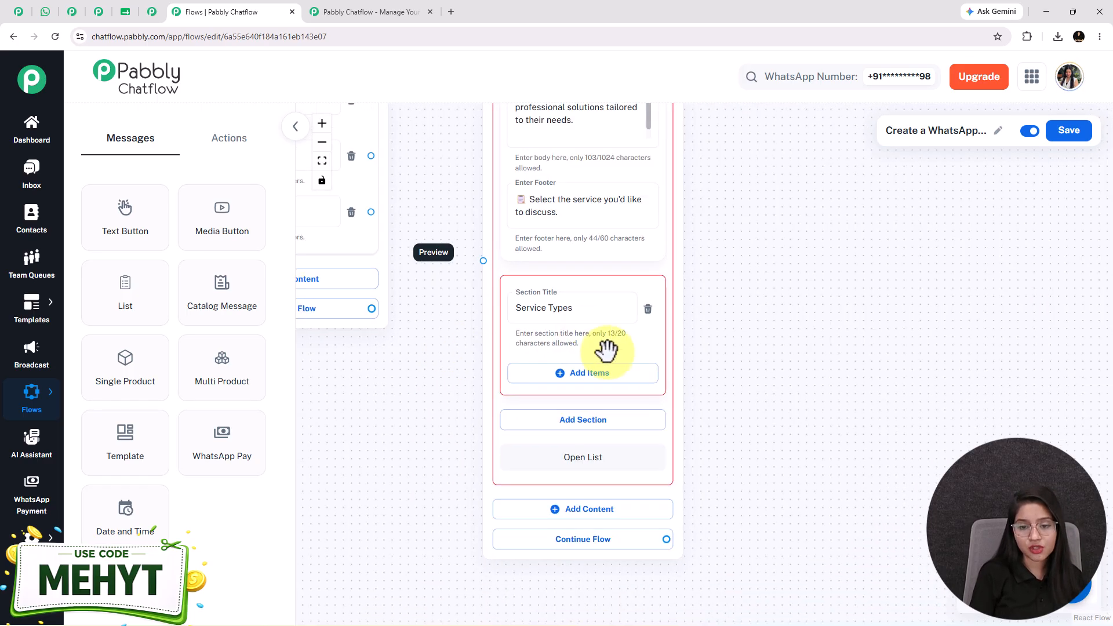
left_click(571, 374)
left_click_drag(780, 359, 774, 217)
left_click(603, 387)
left_click_drag(695, 520, 692, 384)
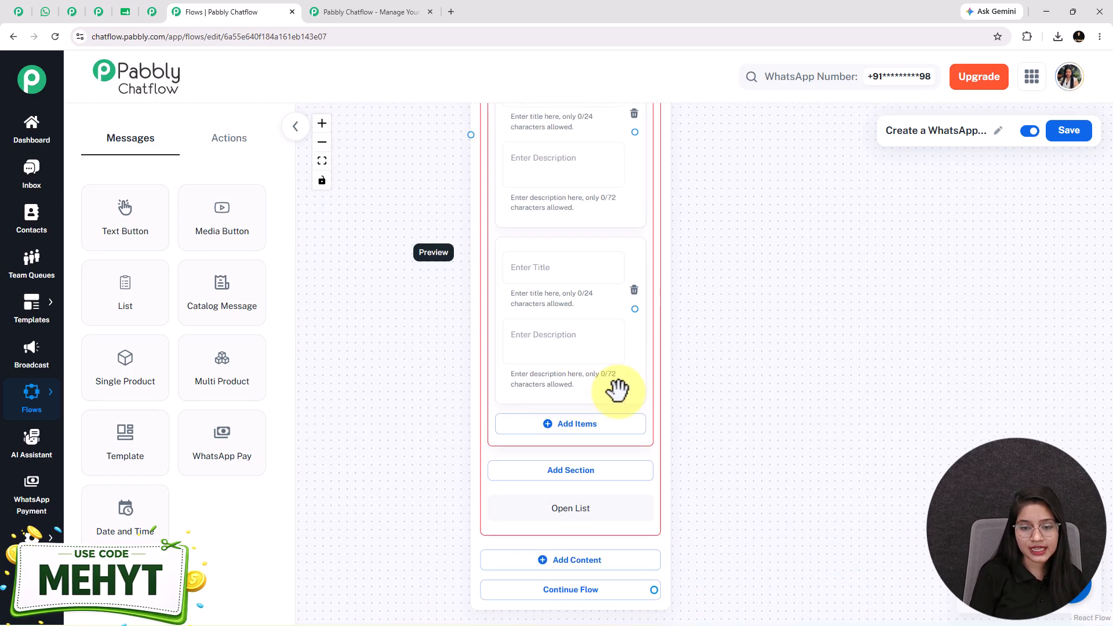
left_click(596, 430)
left_click_drag(690, 557, 685, 414)
left_click(597, 456)
scroll(637, 464, "down", 2)
left_click_drag(684, 522, 626, 424)
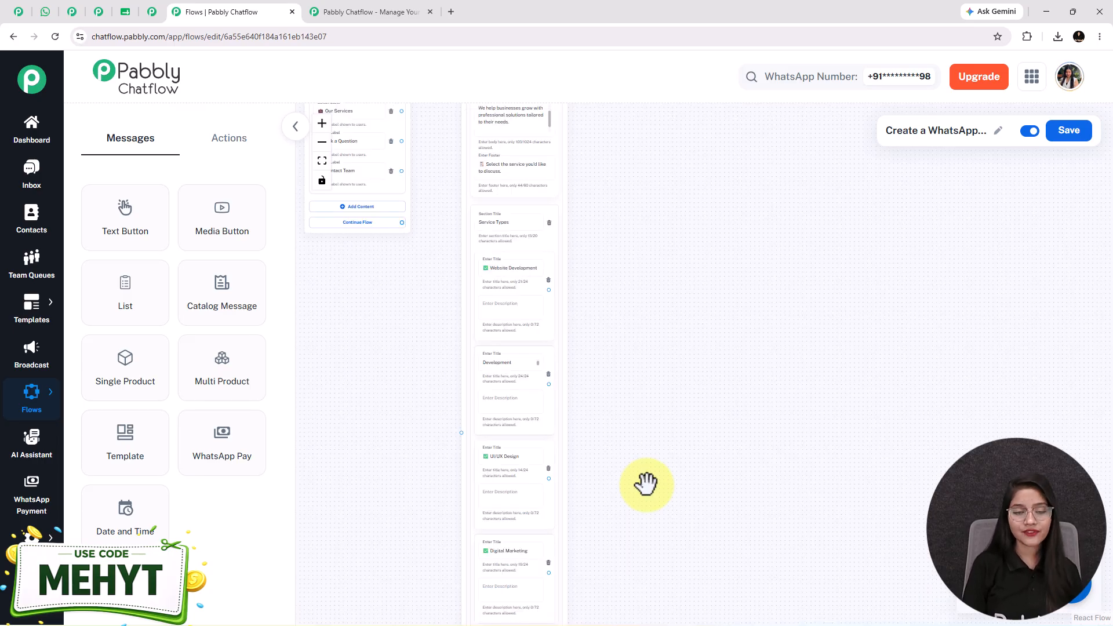
scroll(645, 485, "up", 1)
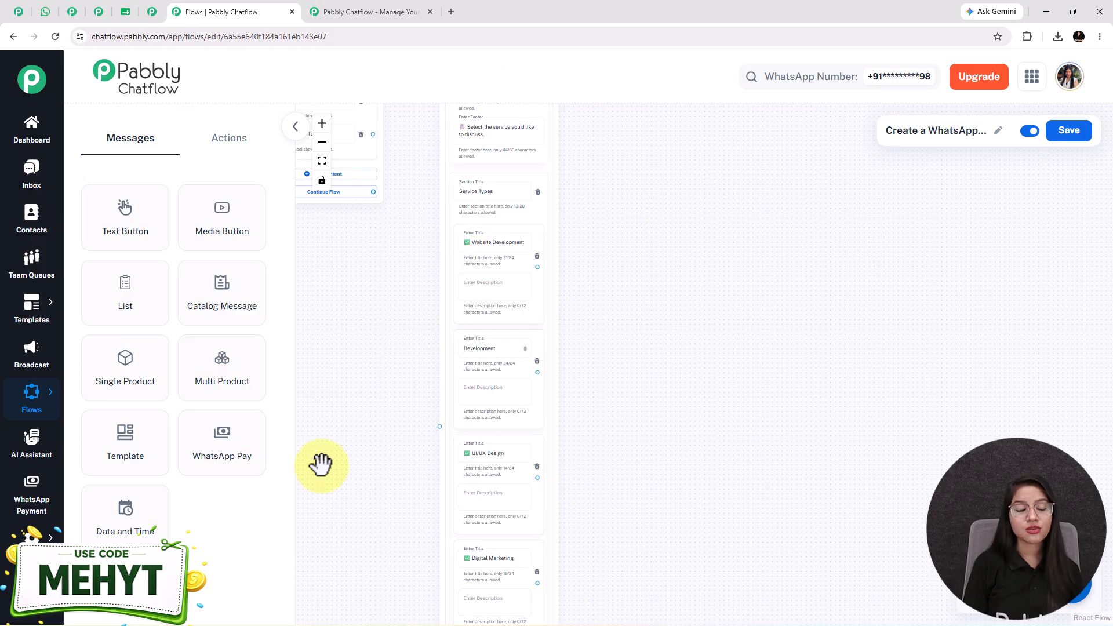
Link the Our Services button to the List node.
left_click(45, 12)
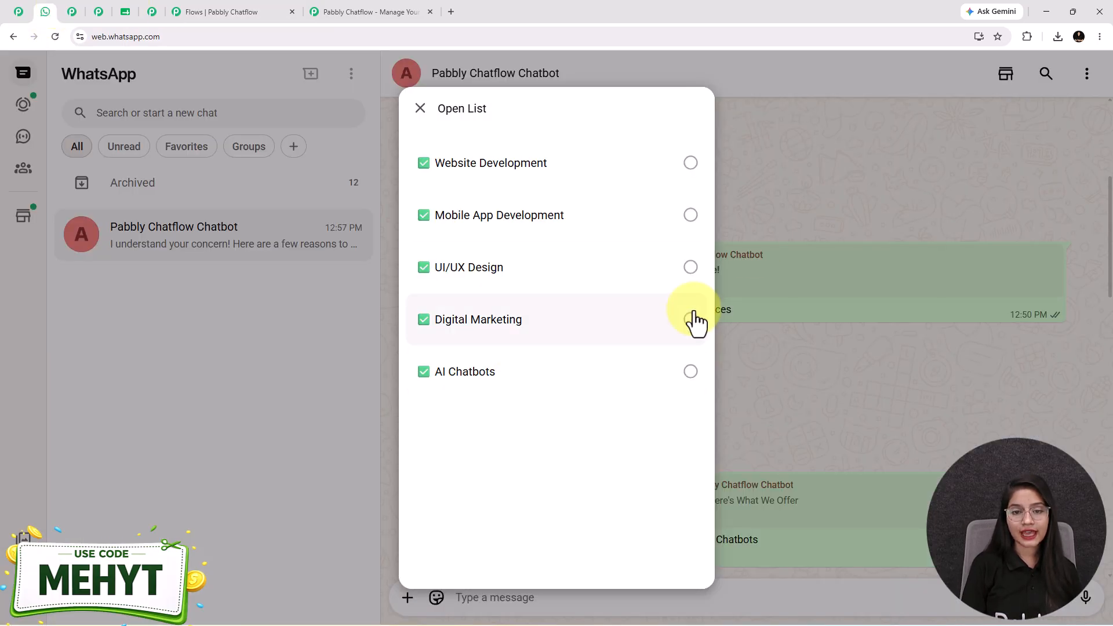
left_click(203, 12)
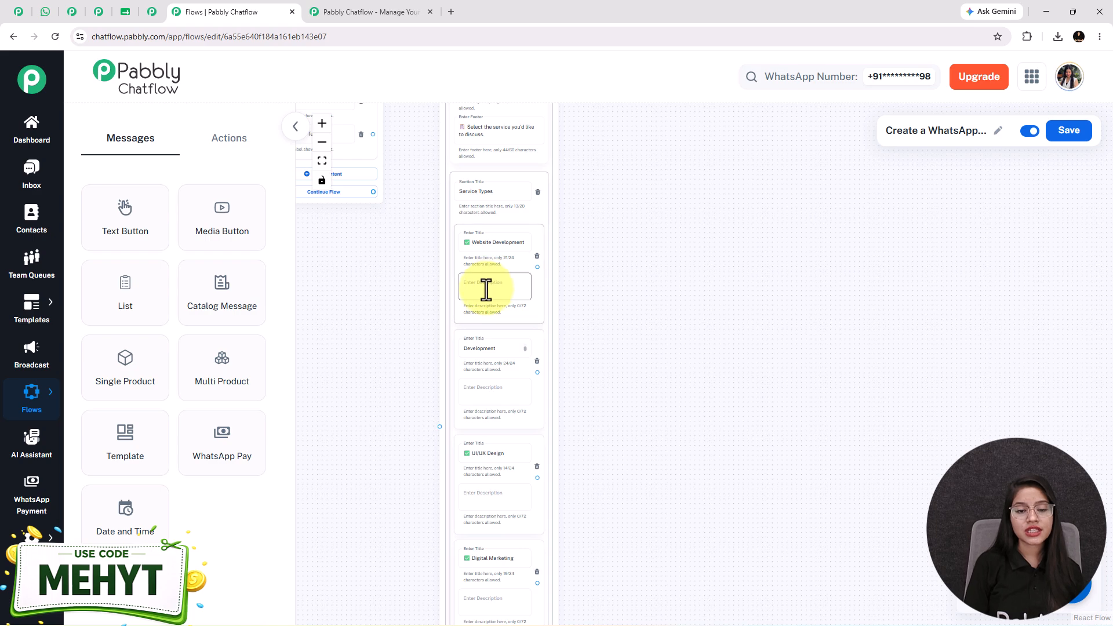
left_click_drag(371, 323, 468, 495)
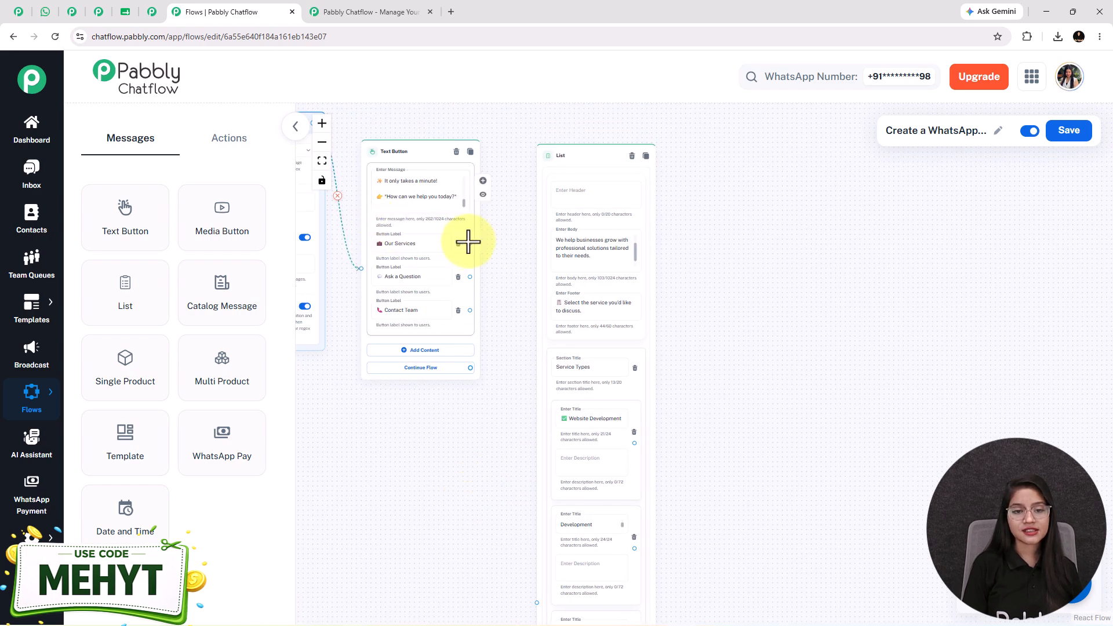
left_click_drag(469, 244, 534, 559)
left_click_drag(470, 204, 537, 563)
left_click_drag(788, 389, 676, 210)
mouse_move(718, 528)
left_mouse_down()
mouse_move(740, 504)
mouse_move(717, 518)
left_mouse_up()
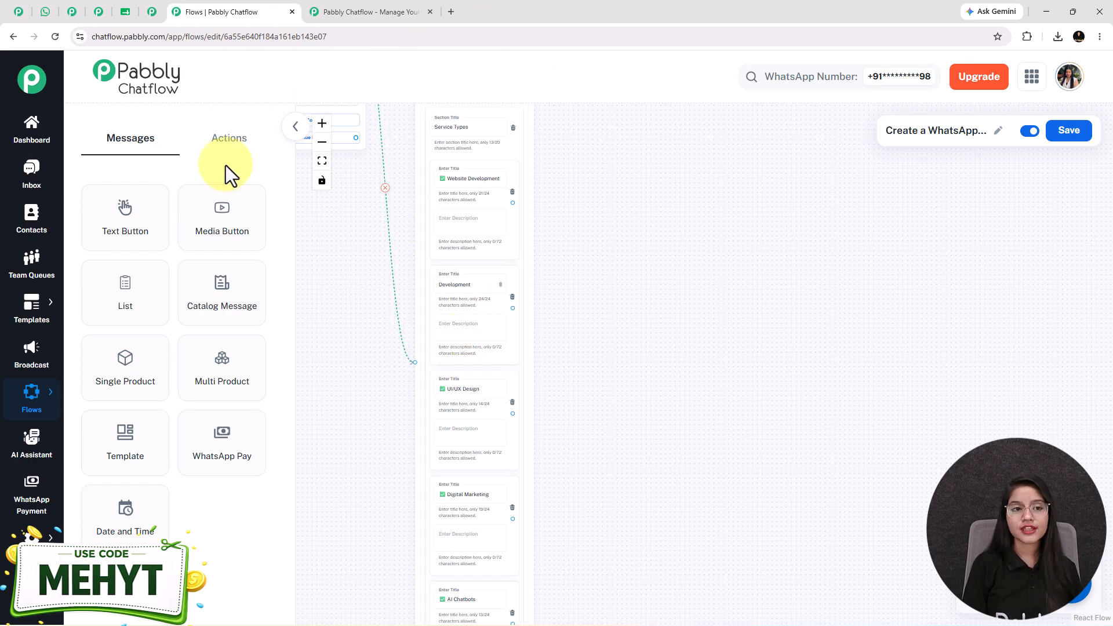
Add a Set Custom Field node targeting the ServiceType field.
left_click(234, 152)
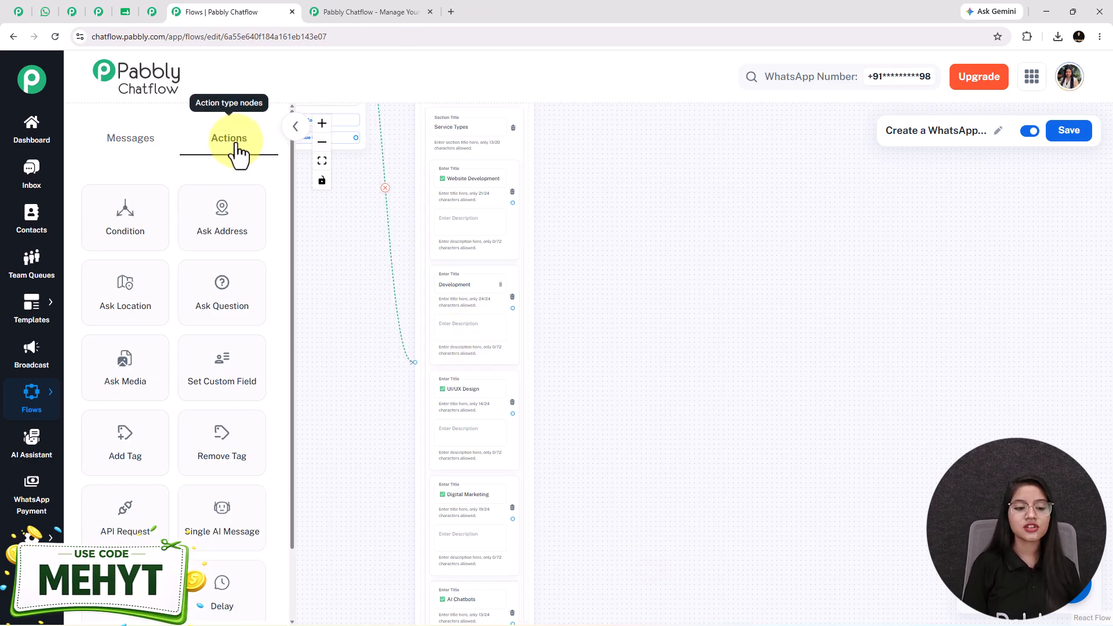
left_click_drag(226, 378, 603, 157)
left_click(603, 193)
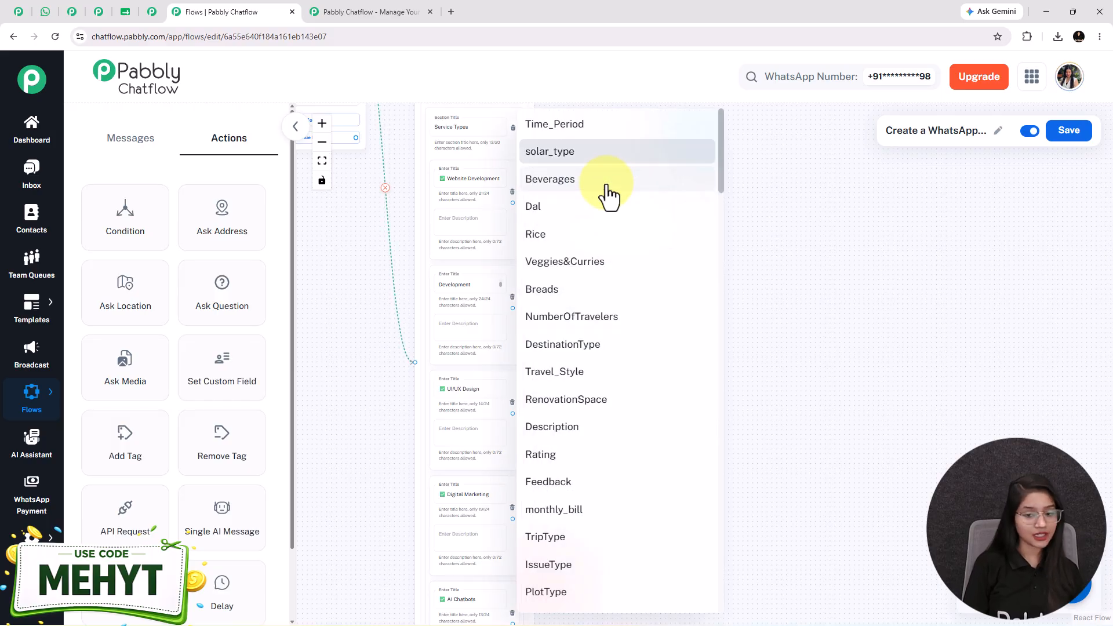
scroll(608, 197, "down", 5)
scroll(609, 197, "down", 5)
scroll(609, 198, "up", 5)
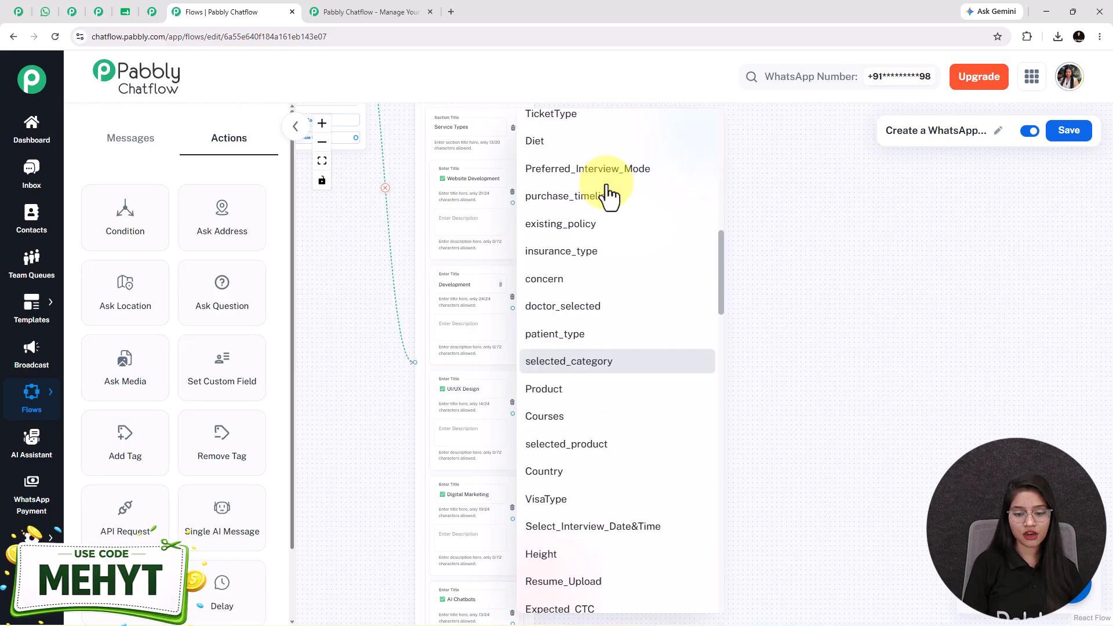
key("s")
key("s")
key("s")
key("Return")
Copy 'Website Development' from the list item into the node's value.
scroll(601, 316, "up", 2)
scroll(594, 320, "up", 3)
triple_click(412, 255)
key("ctrl+c")
left_click(666, 336)
key("ctrl+v")
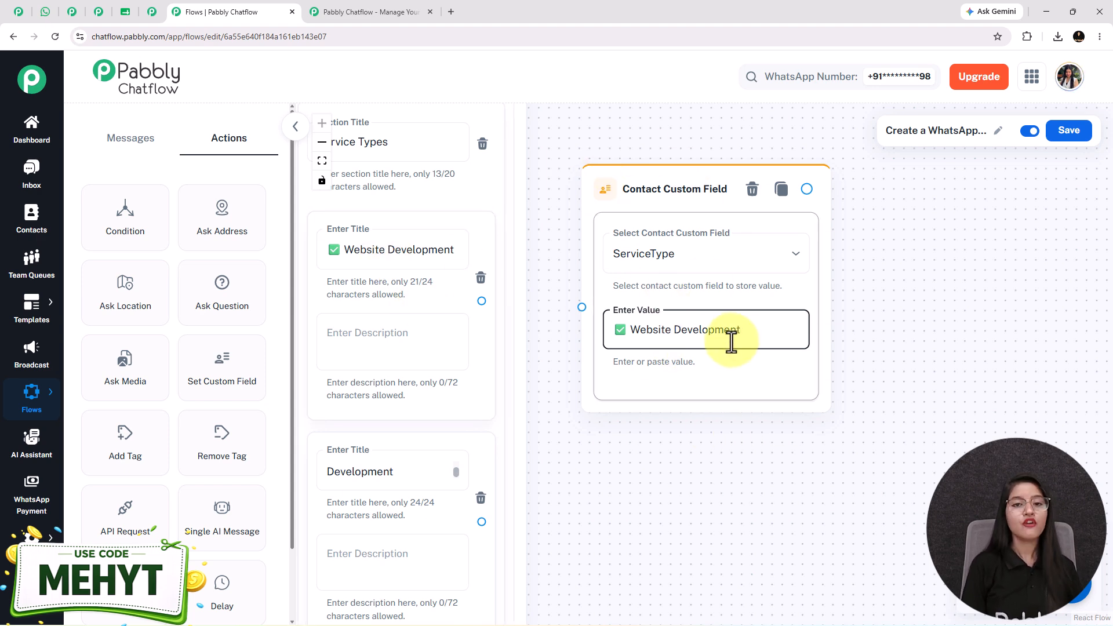
mouse_move(35, 536)
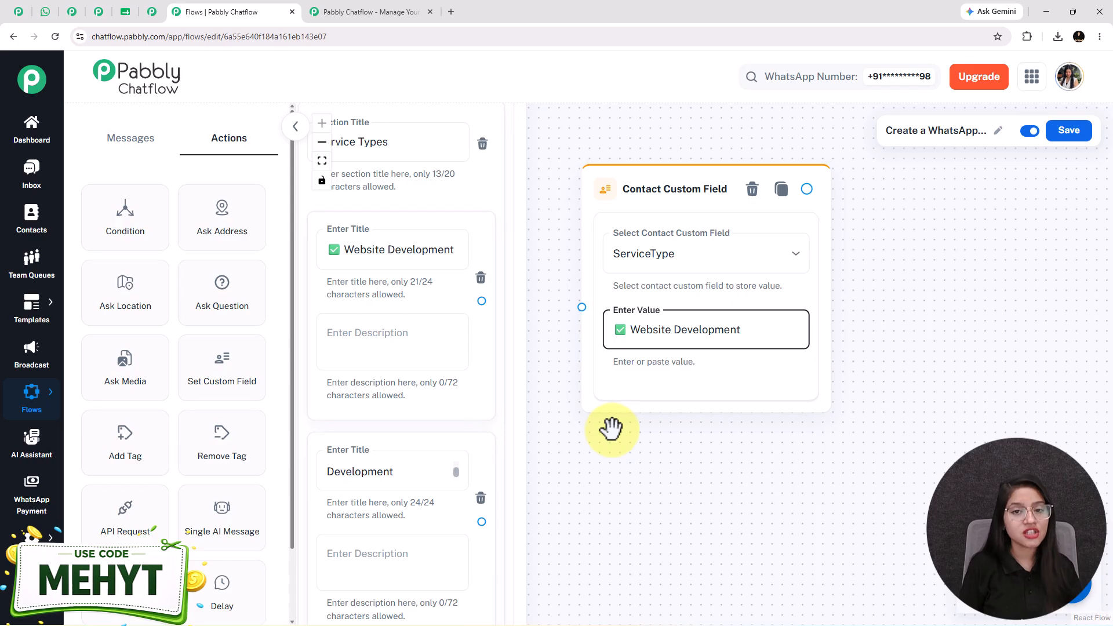
Link Website Development and the other service items to their ServiceType custom field nodes.
scroll(640, 382, "down", 1)
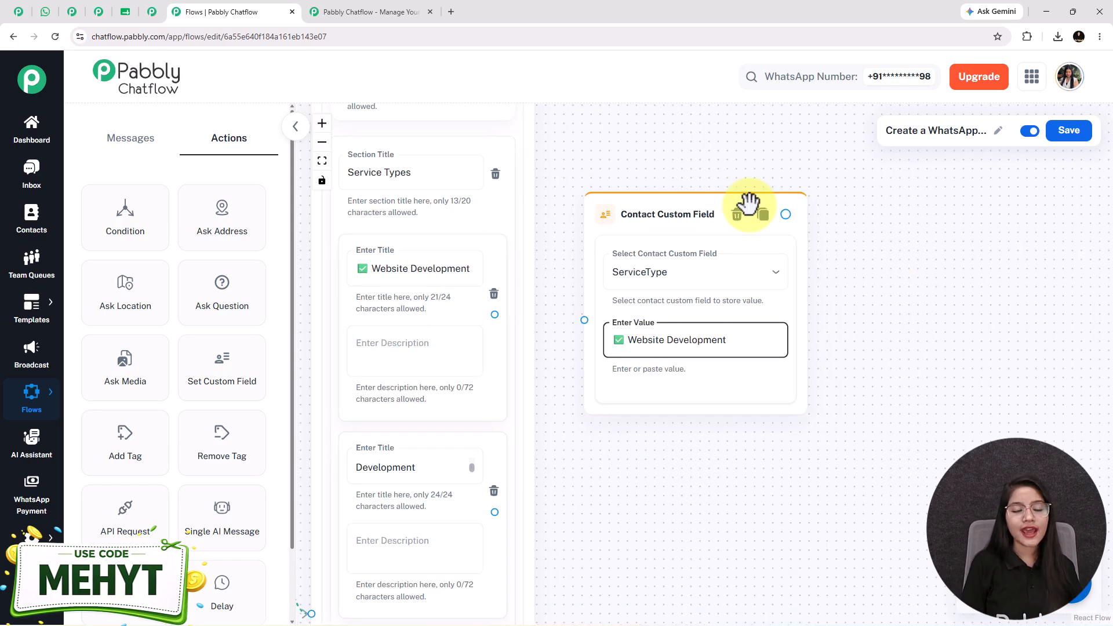
left_click_drag(719, 510, 719, 455)
left_click_drag(489, 261, 579, 268)
scroll(626, 427, "down", 3)
scroll(626, 427, "down", 1)
left_click_drag(660, 416, 627, 307)
left_click(458, 306)
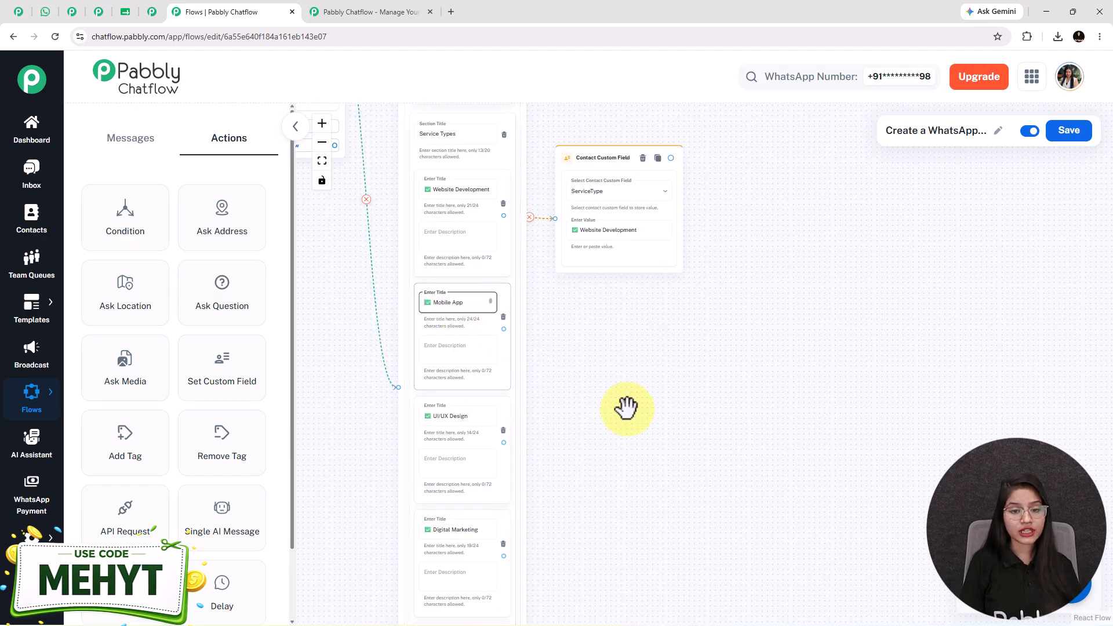
left_click_drag(628, 405, 627, 235)
left_click(489, 532)
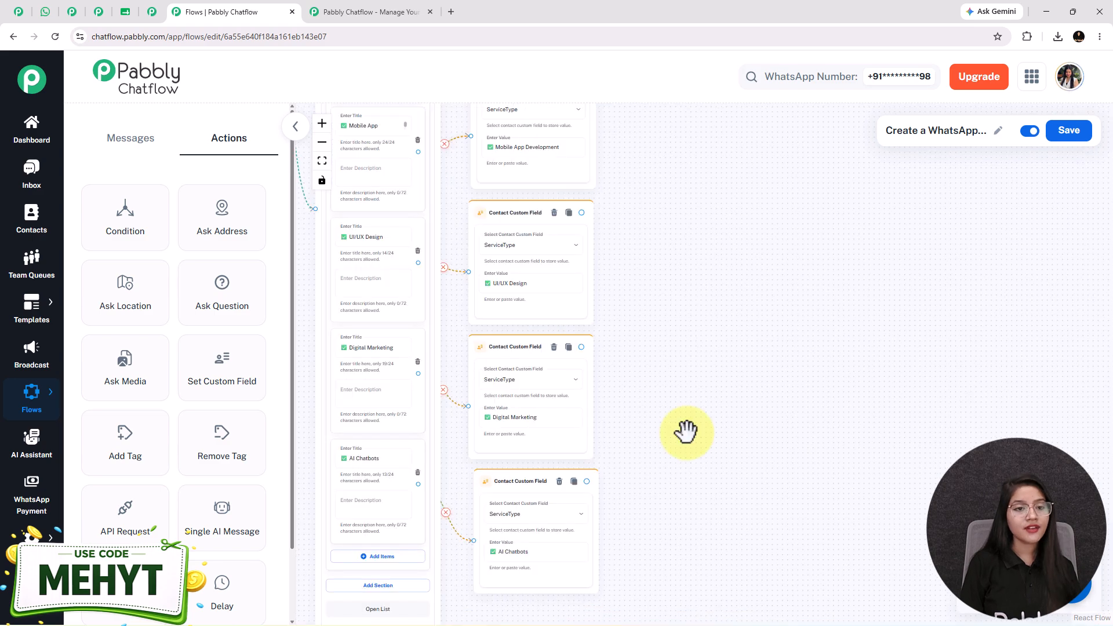
left_click_drag(700, 437, 717, 449)
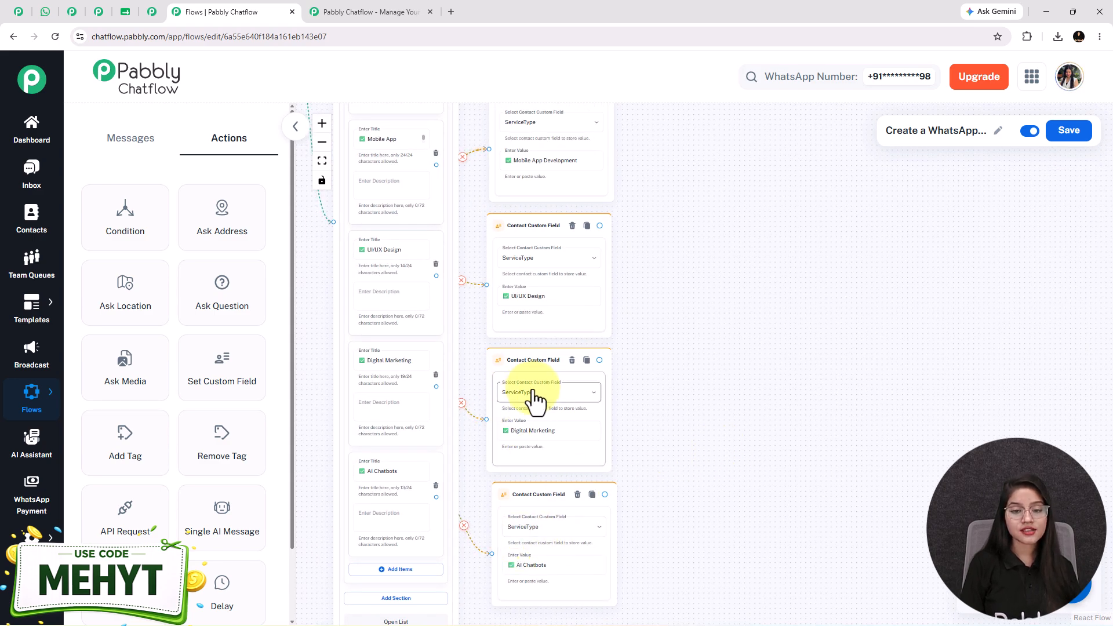
Check the connected custom field nodes, comparing the Digital Marketing value with its title.
left_click_drag(788, 249, 796, 271)
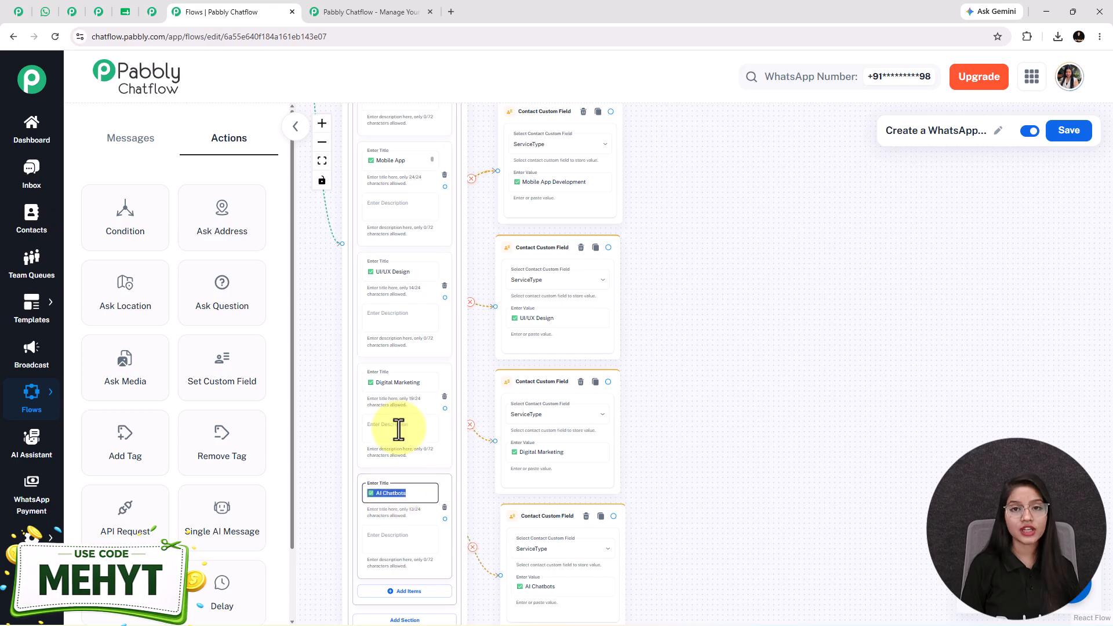
scroll(392, 435, "up", 3)
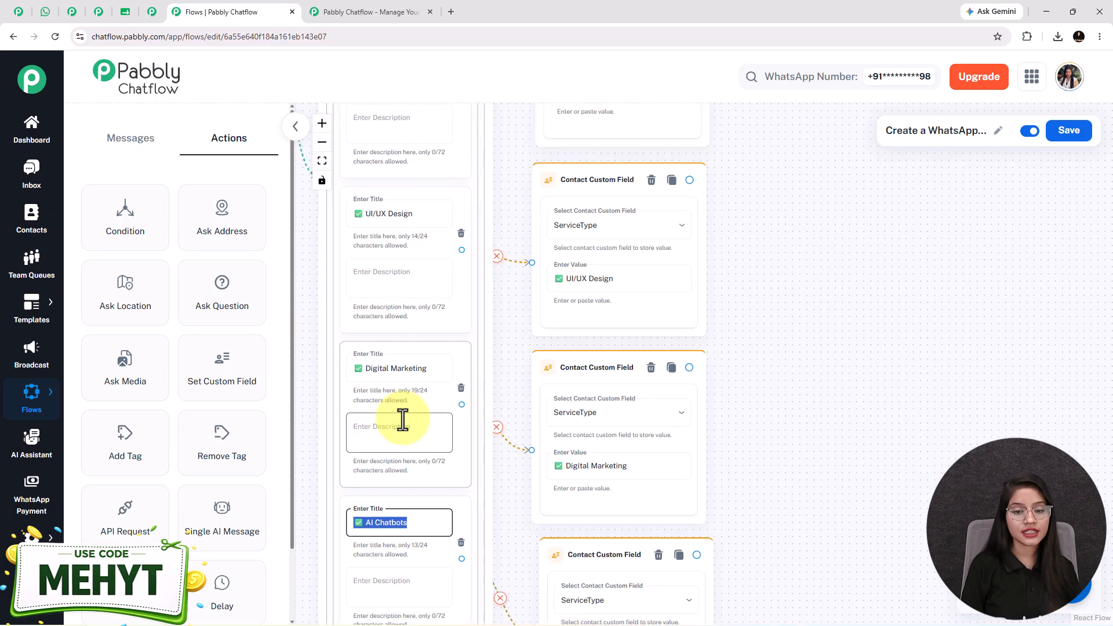
double_click(387, 371)
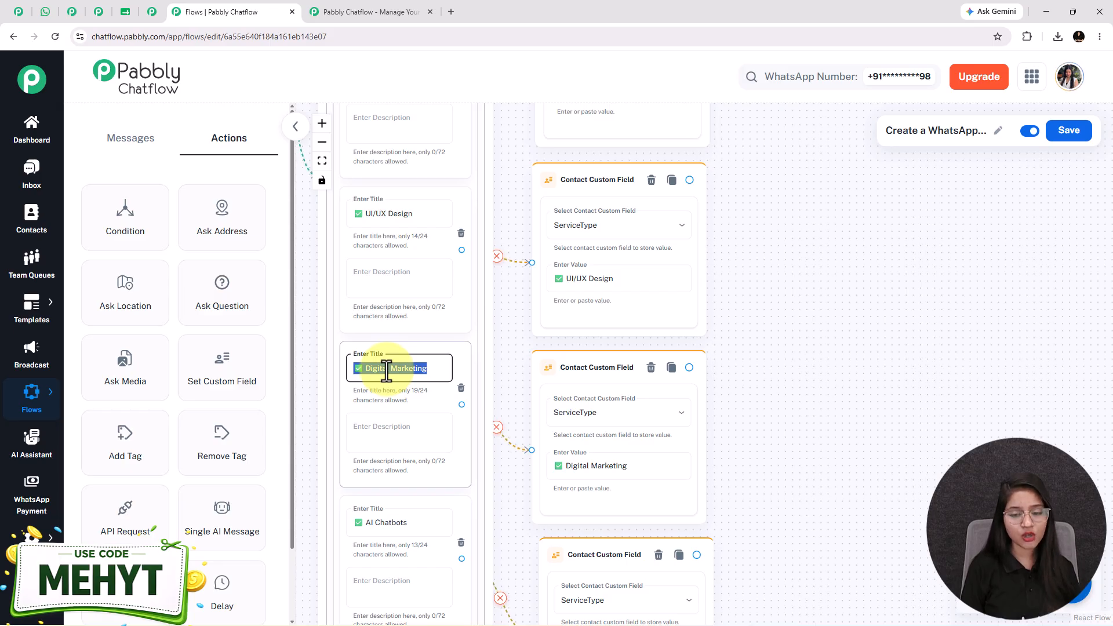
double_click(586, 467)
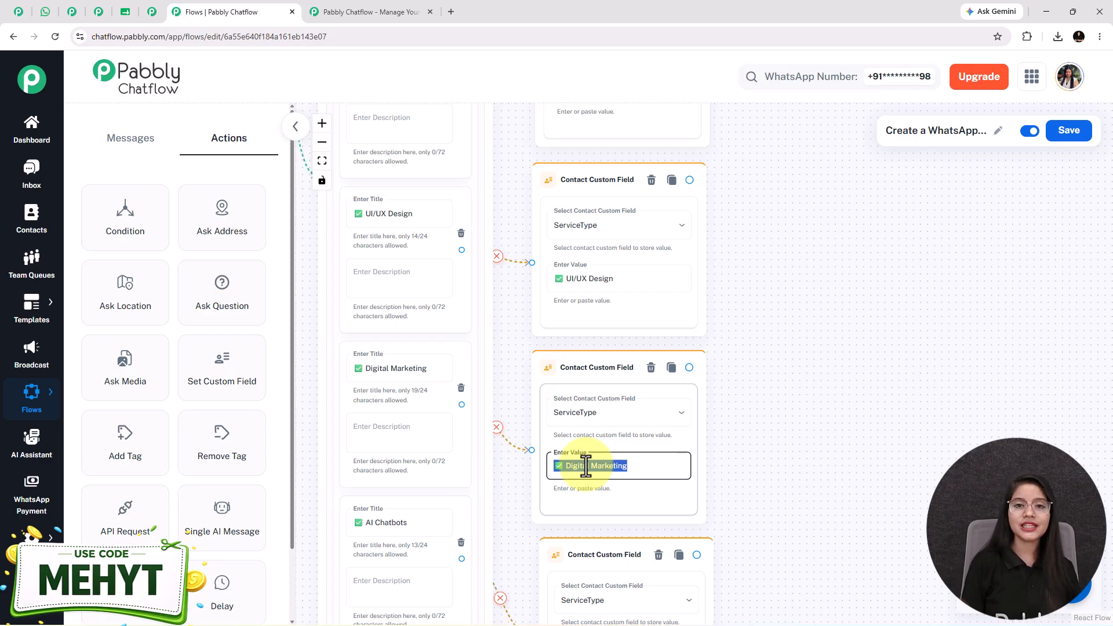
scroll(558, 480, "down", 2)
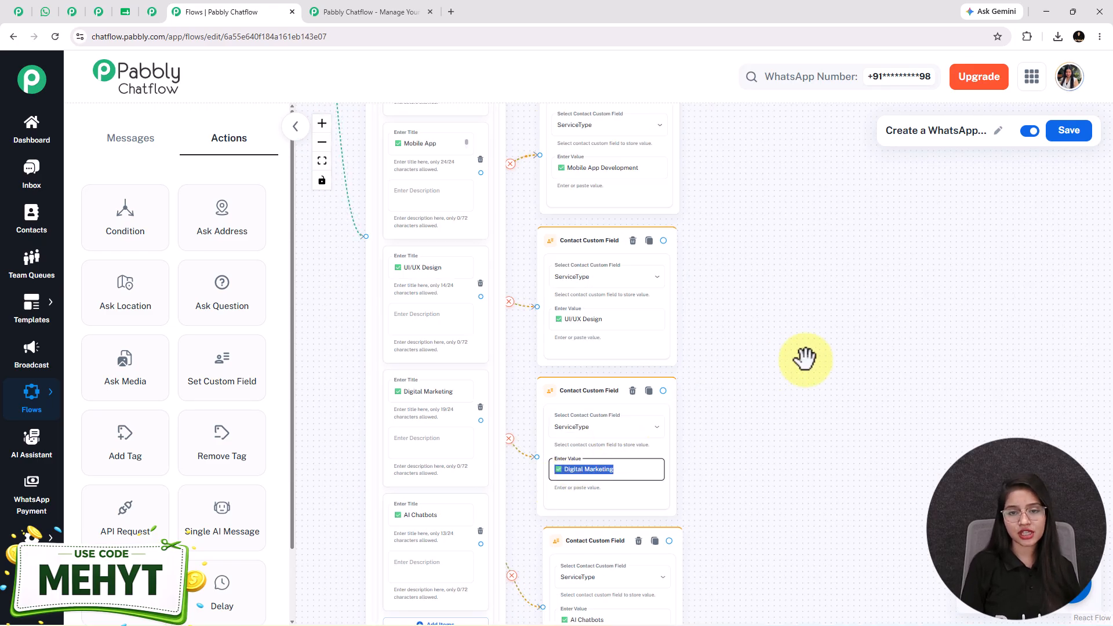
left_click_drag(817, 361, 792, 366)
scroll(803, 360, "down", 1)
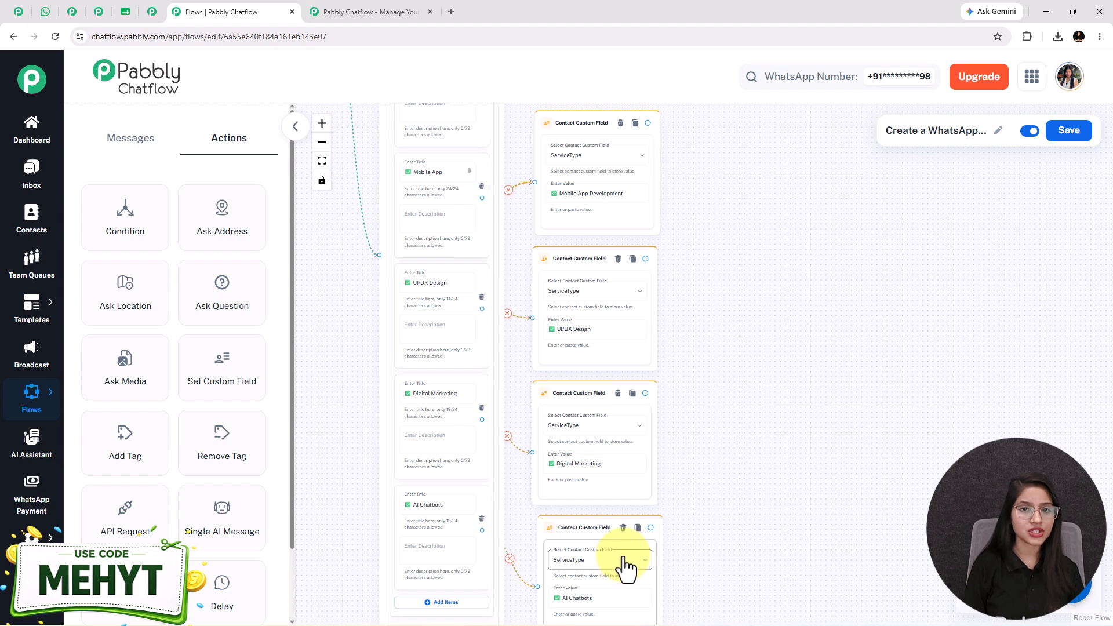
Add a Question step whose message is 'First, may I know your full name?'.
left_click(44, 11)
left_click(753, 447)
scroll(562, 487, "down", 7)
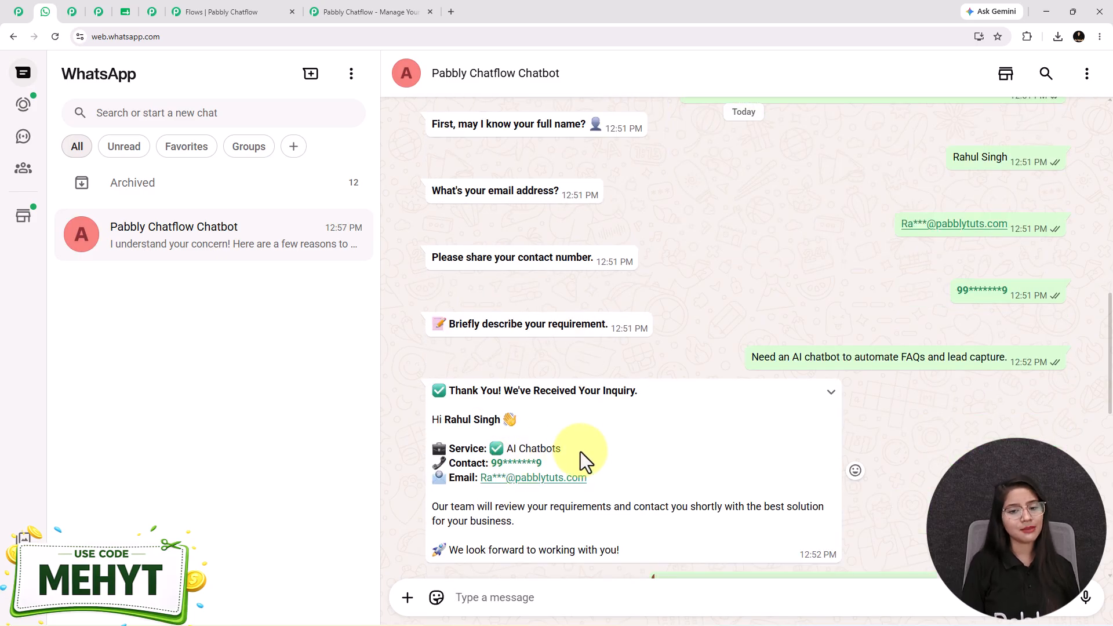
left_click(213, 11)
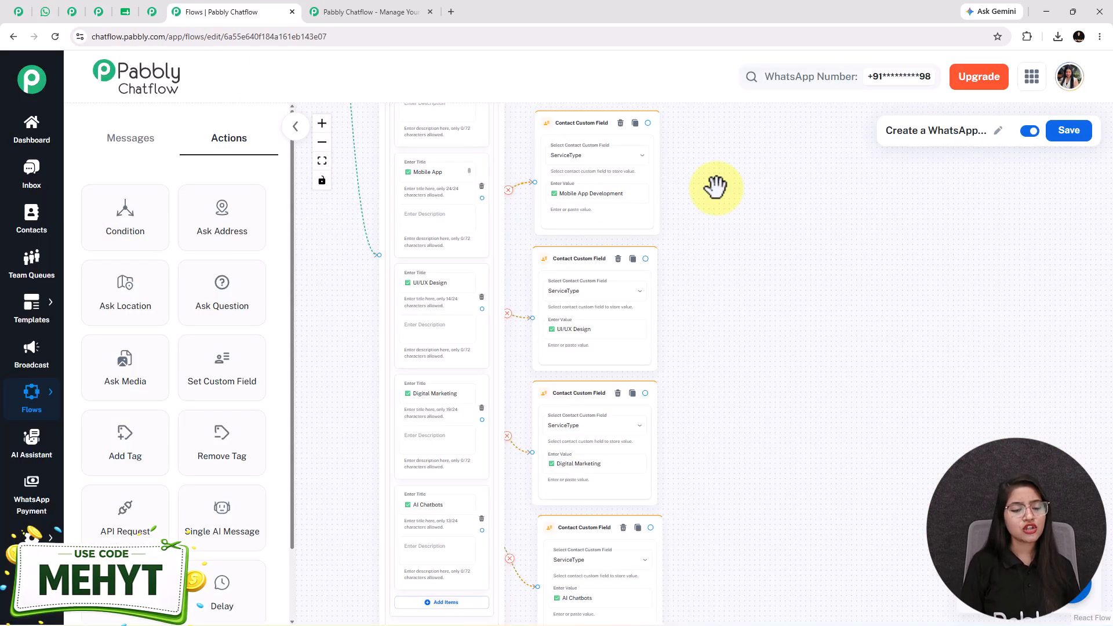
left_click_drag(236, 305, 716, 290)
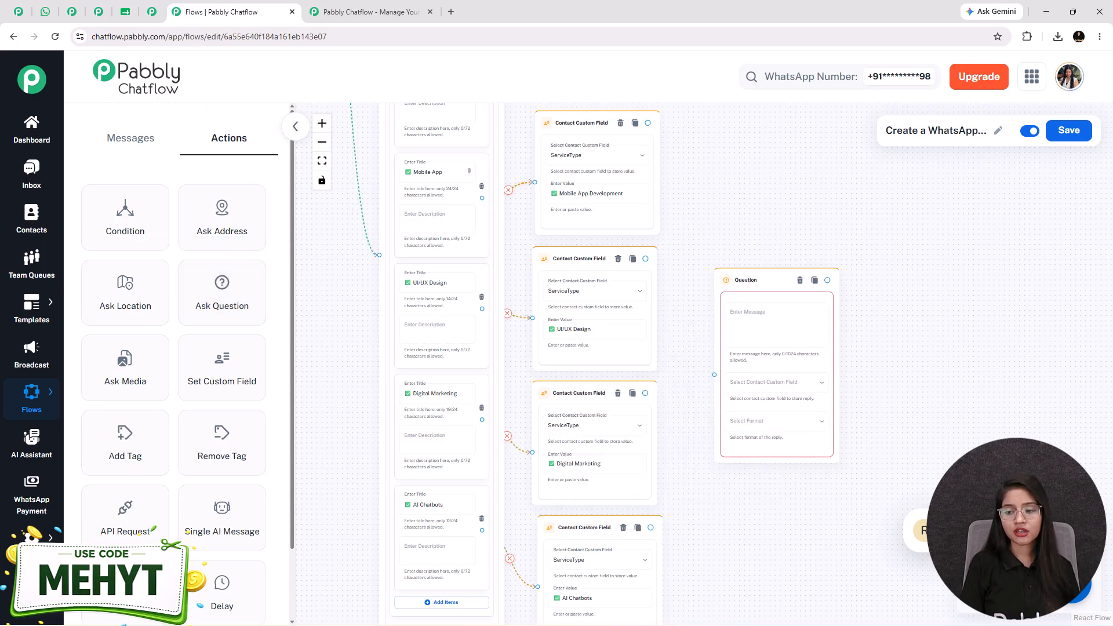
scroll(771, 330, "up", 5)
left_click_drag(602, 322, 591, 275)
left_click(709, 244)
type("*First, may I know your full name?* 👤")
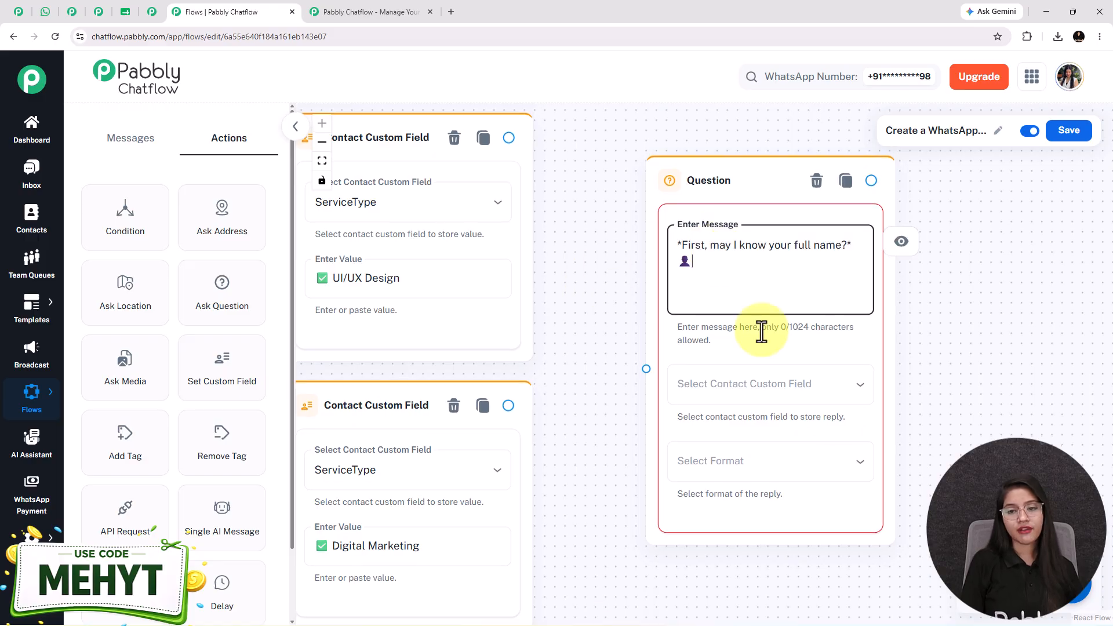
left_click_drag(984, 392, 896, 383)
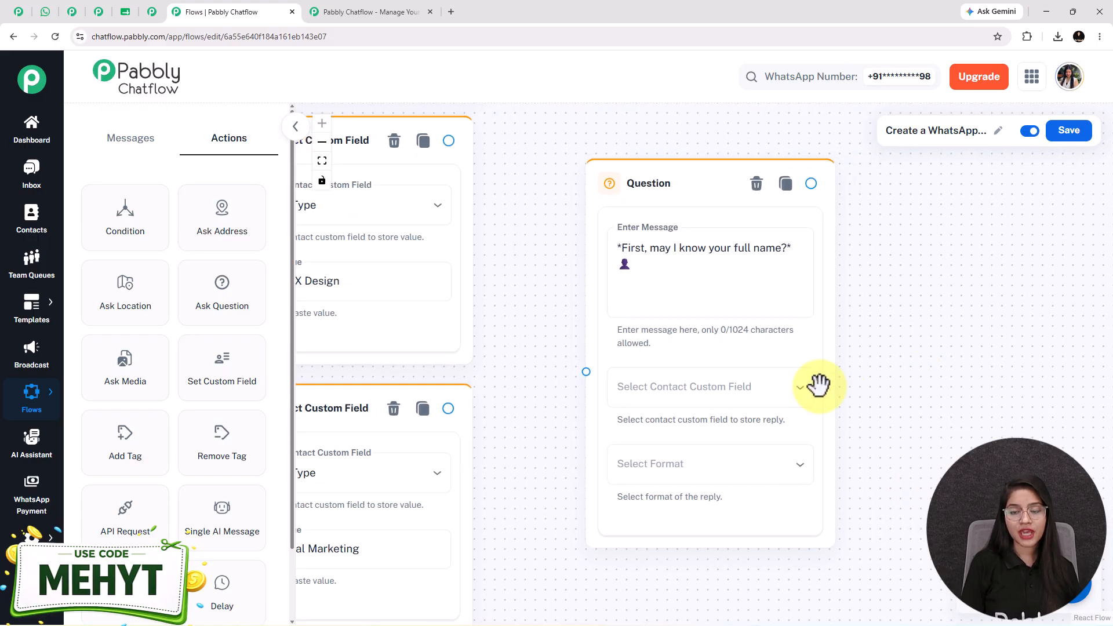
Store the reply in the FullName custom field with Text as the reply format.
left_click(703, 400)
scroll(708, 410, "down", 10)
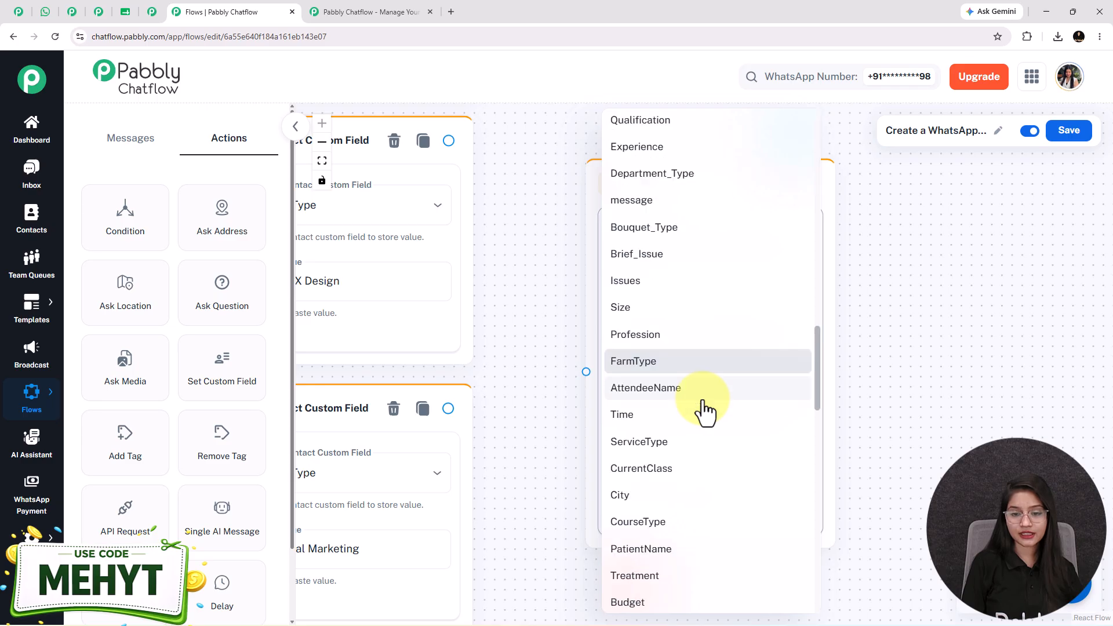
left_click(657, 372)
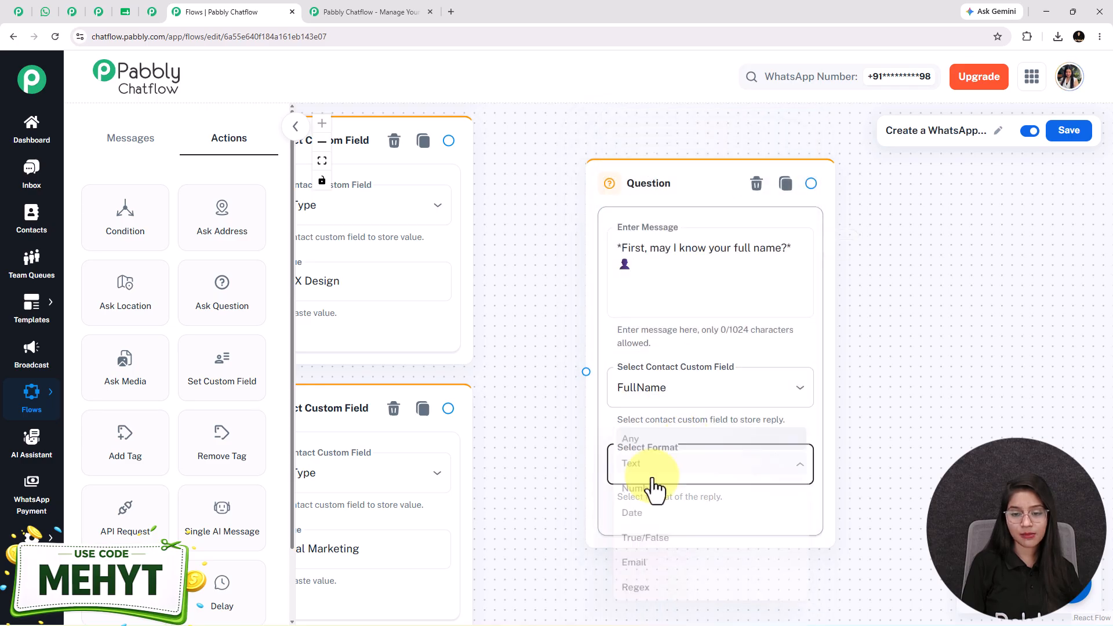
left_click(681, 464)
left_click(632, 464)
left_click_drag(907, 472, 907, 358)
left_click(638, 443)
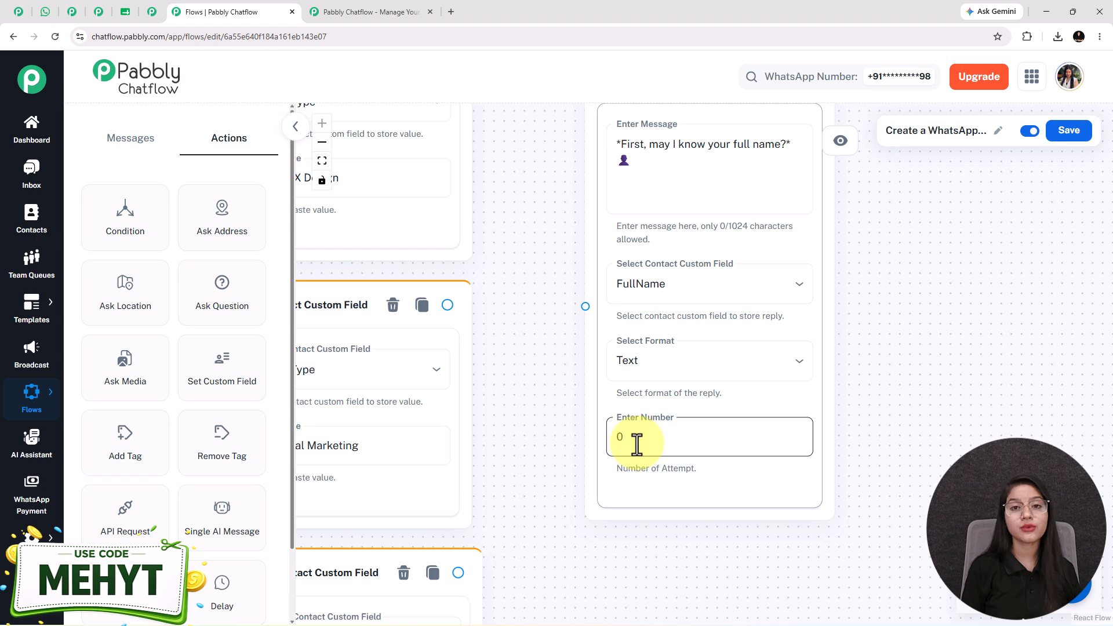
left_click(667, 158)
key("ctrl+a")
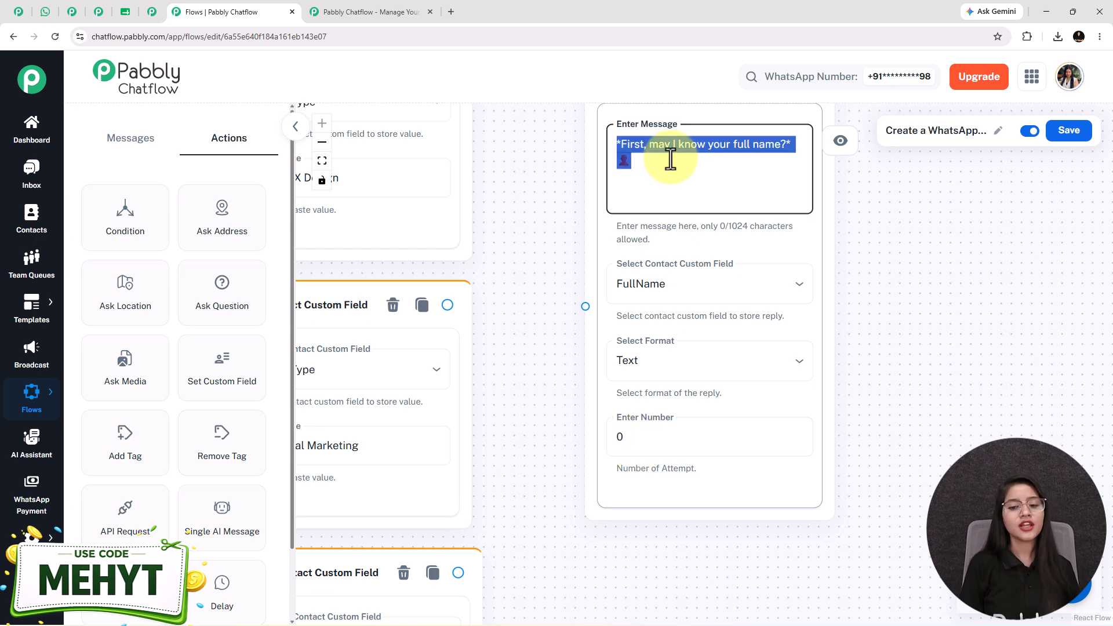
left_click(708, 362)
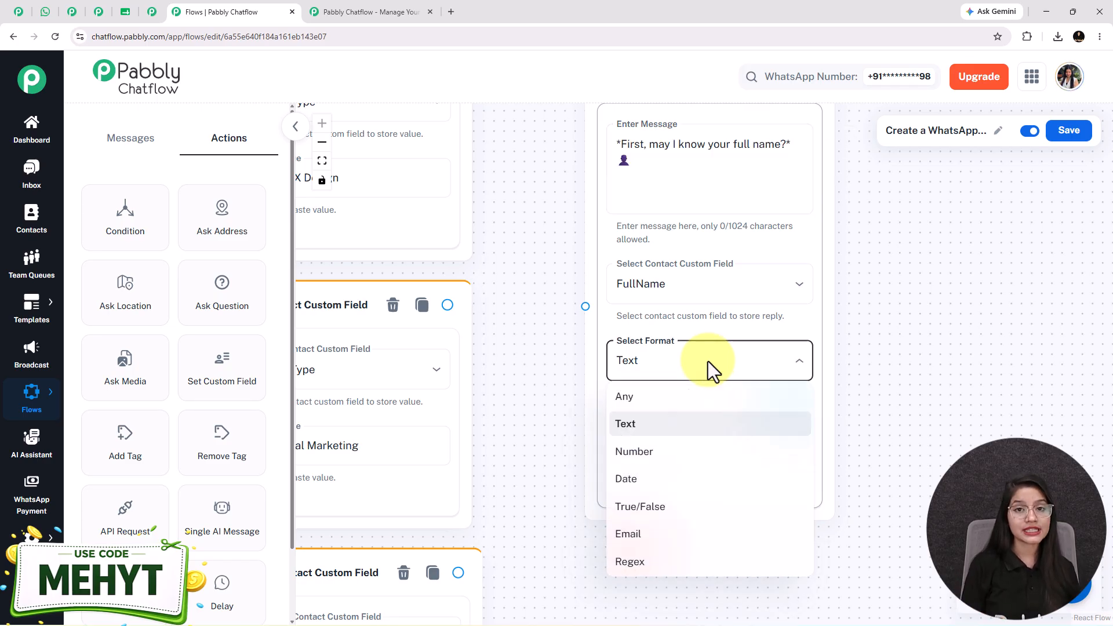
left_click(693, 424)
Leave the number of attempts at 0, discarding the draft validation error message.
left_click(678, 447)
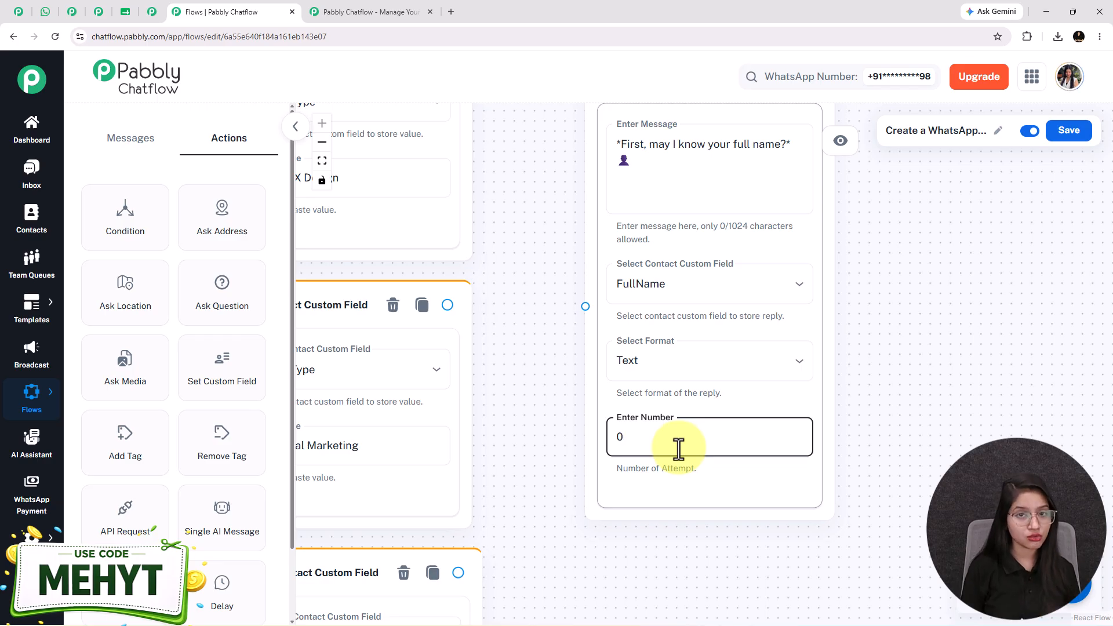
key("BackSpace")
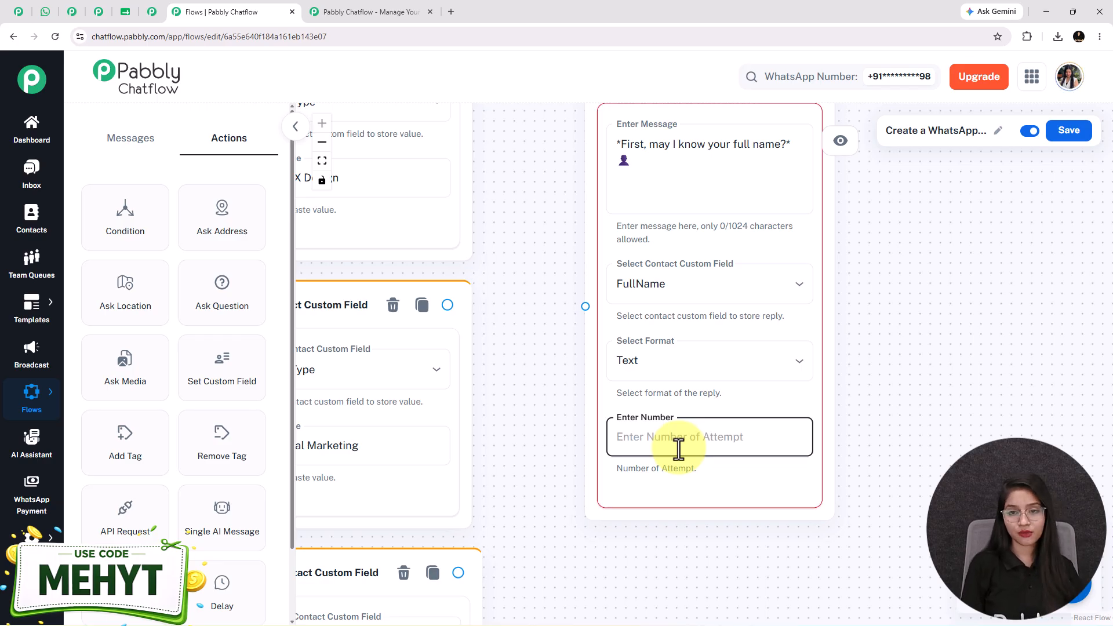
type("1")
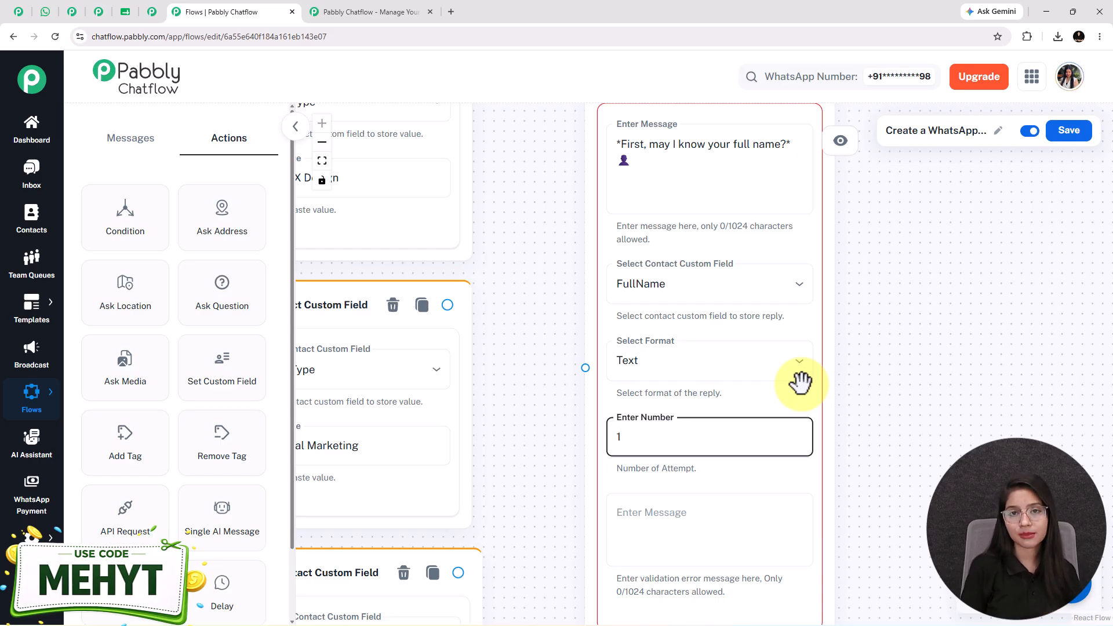
left_click(698, 500)
scroll(693, 520, "down", 3)
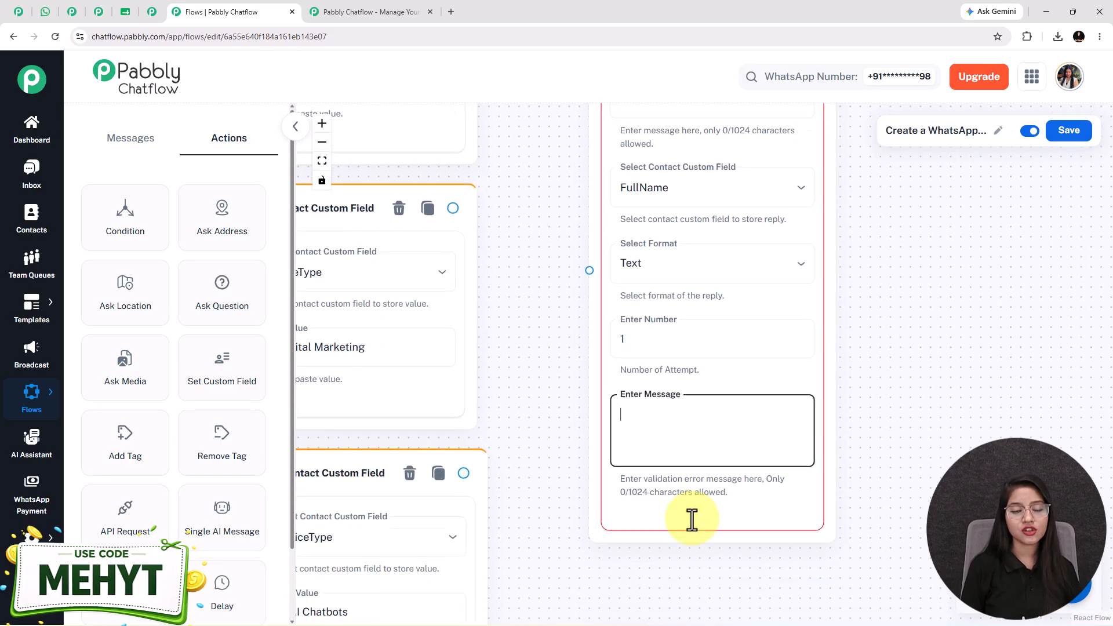
left_click_drag(936, 252, 885, 357)
scroll(884, 353, "down", 1)
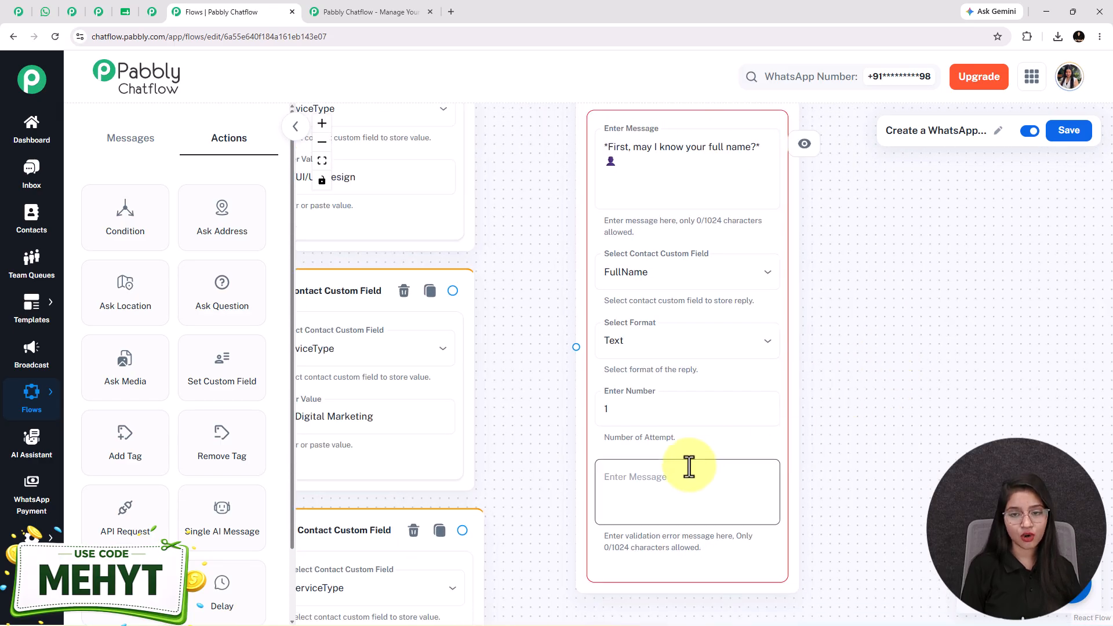
left_click(674, 502)
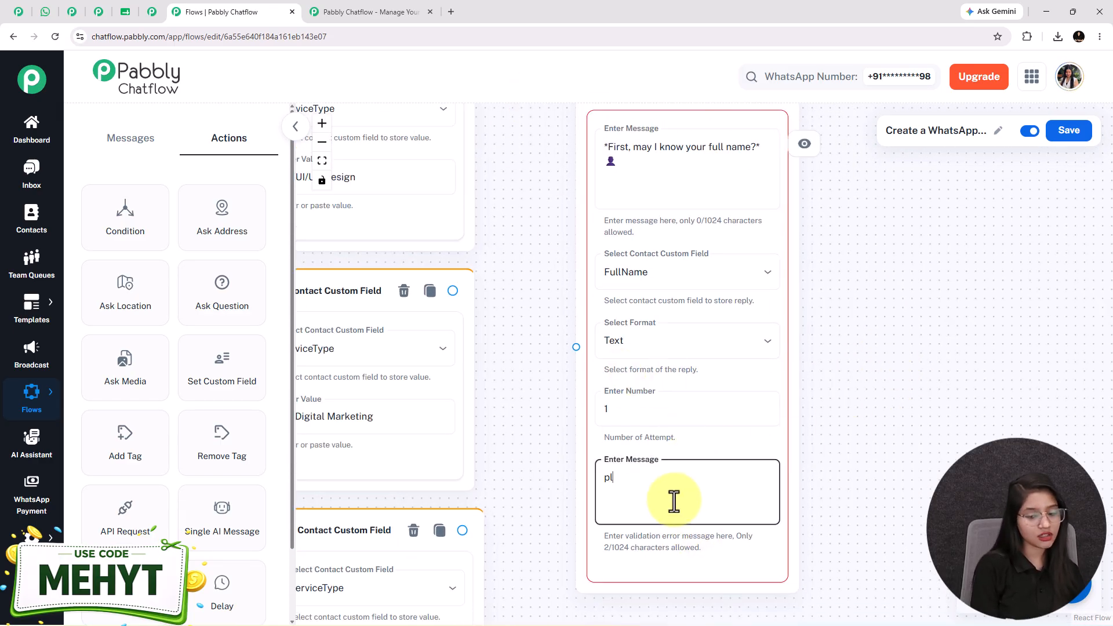
type("please sha")
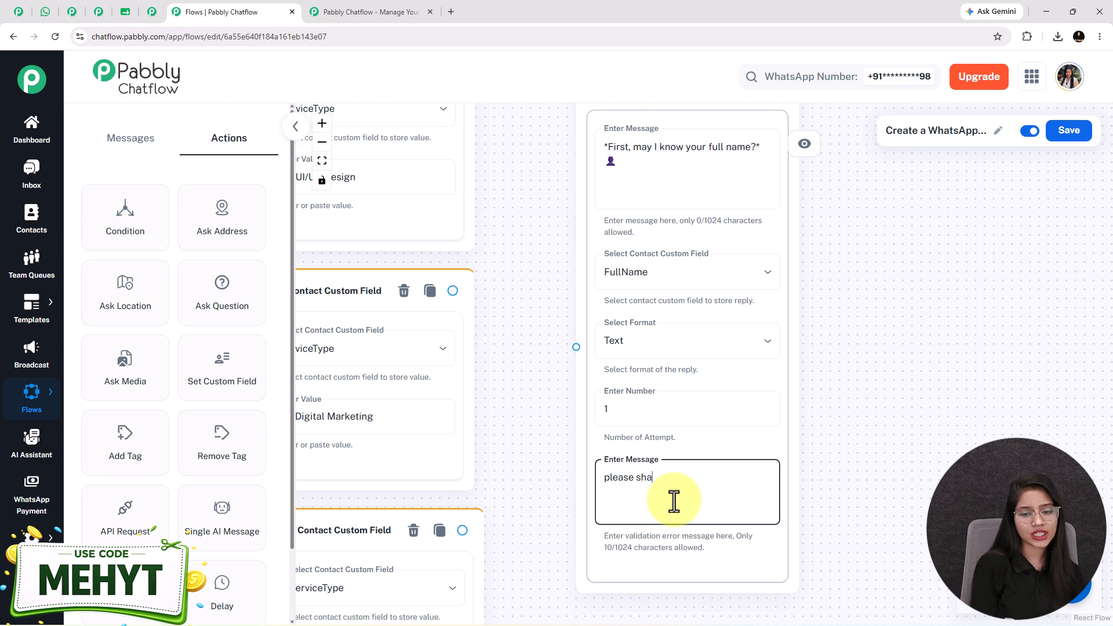
type("re")
key("ctrl+a")
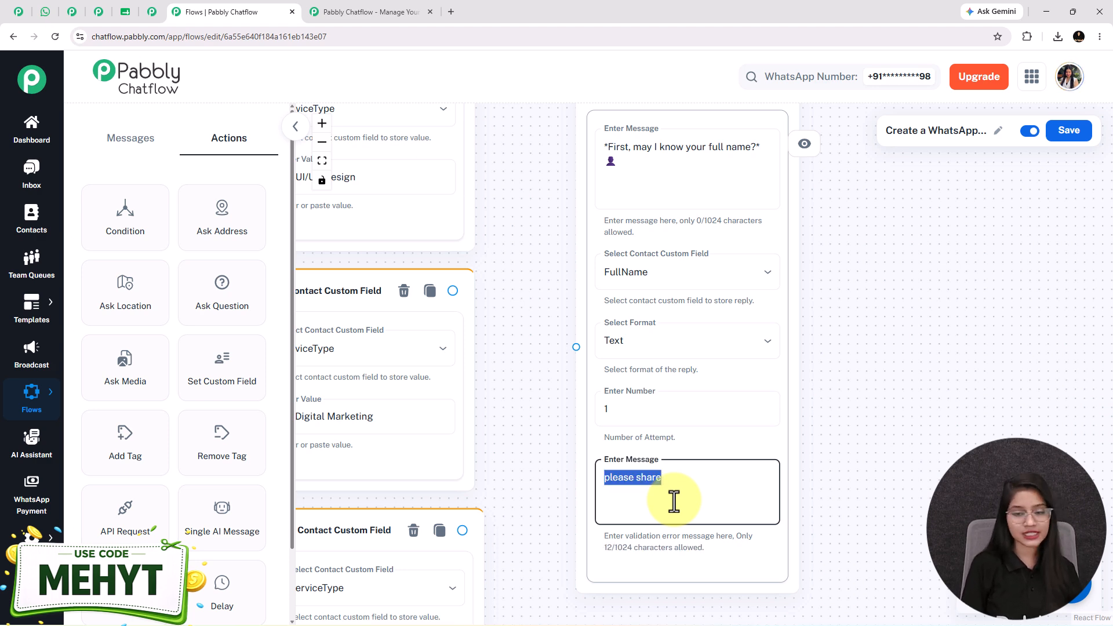
key("BackSpace")
left_click(661, 411)
key("BackSpace")
type("0")
scroll(547, 211, "down", 5)
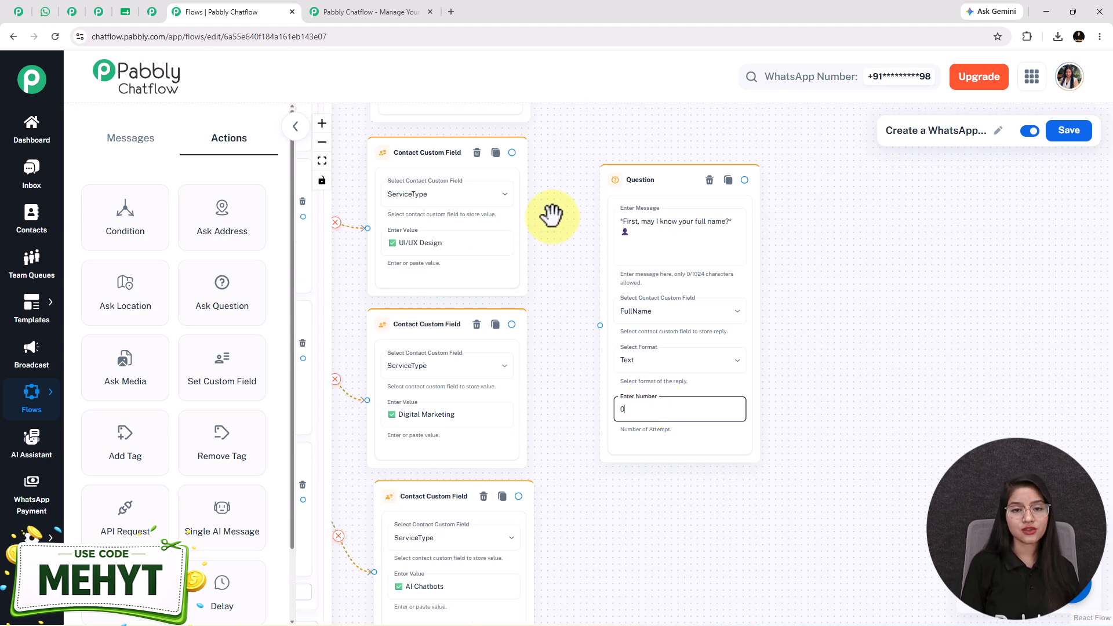
Link each service's Contact Custom Field node to the name question and move it up beside them.
left_click_drag(521, 144, 574, 367)
left_click_drag(523, 476, 568, 372)
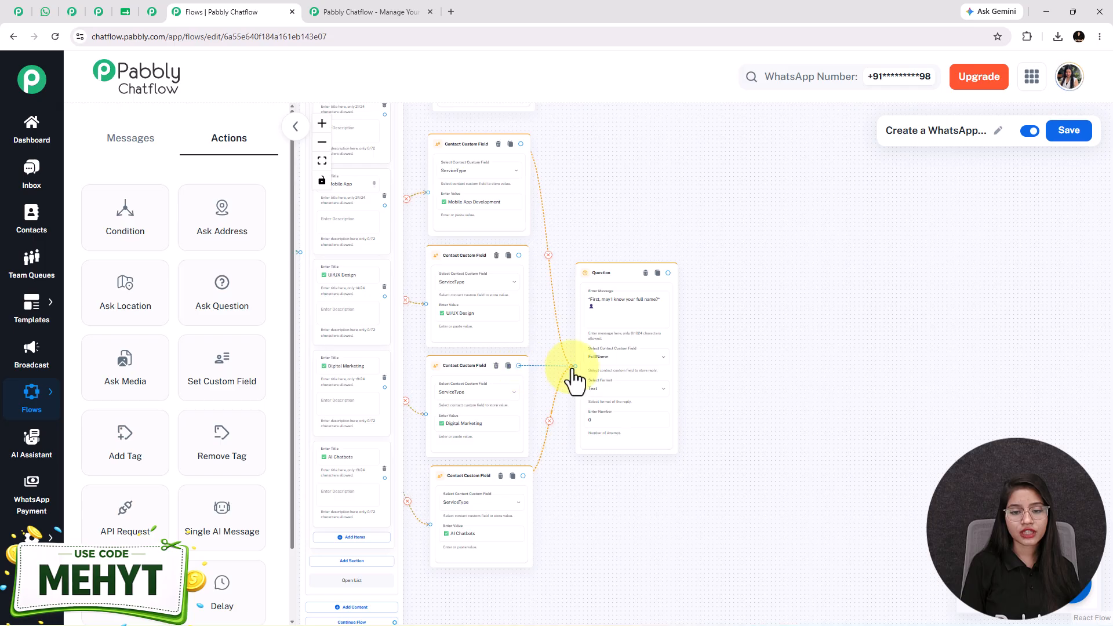
left_click_drag(517, 251, 711, 273)
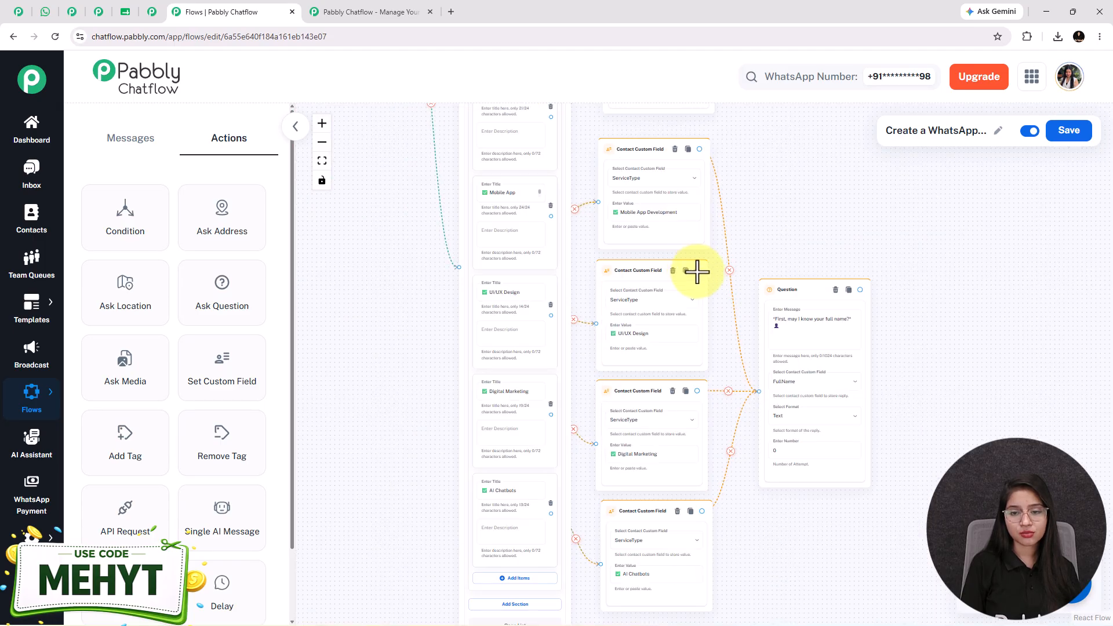
left_click_drag(802, 182, 613, 287)
scroll(629, 210, "down", 2)
left_click_drag(537, 152, 579, 455)
left_click_drag(616, 376, 619, 313)
left_click_drag(739, 404, 663, 394)
scroll(621, 366, "up", 2)
left_click_drag(764, 422, 744, 335)
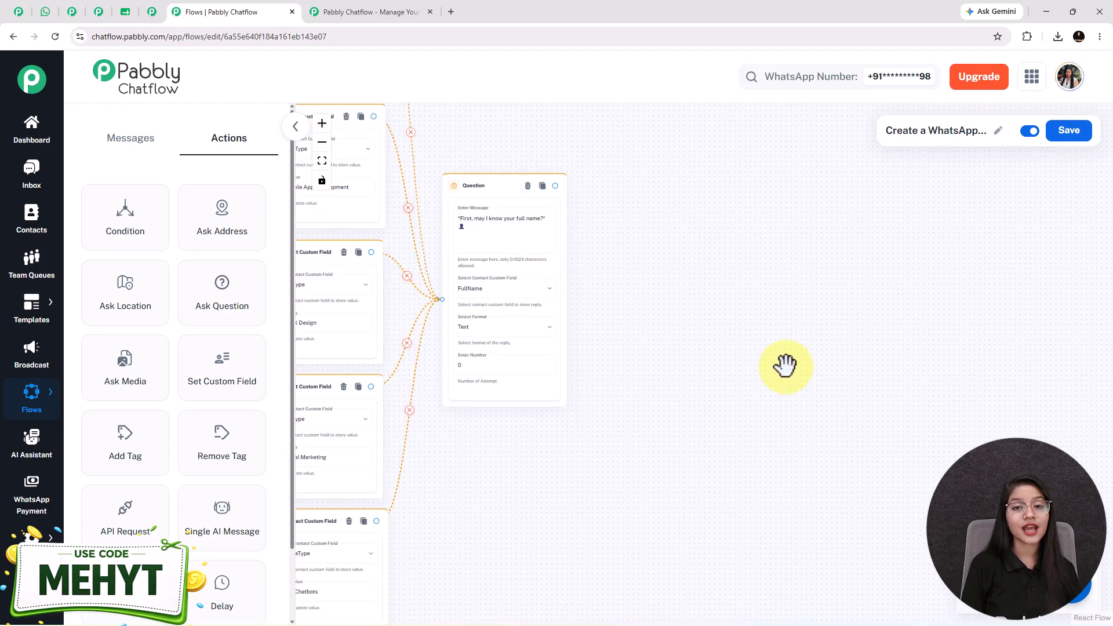
left_click(46, 12)
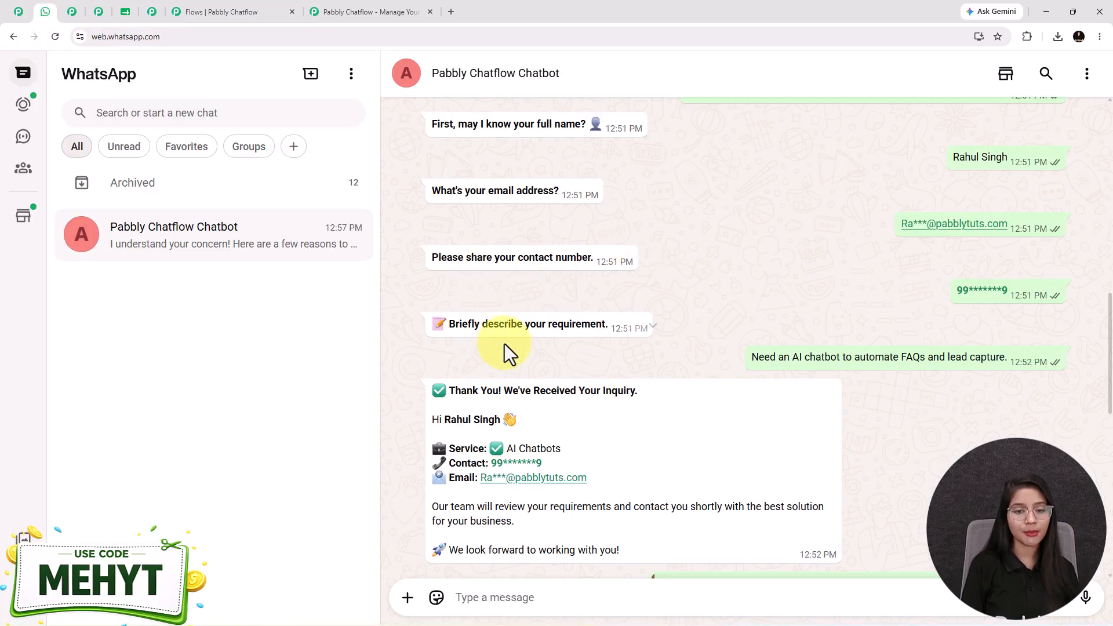
left_click_drag(474, 323, 605, 324)
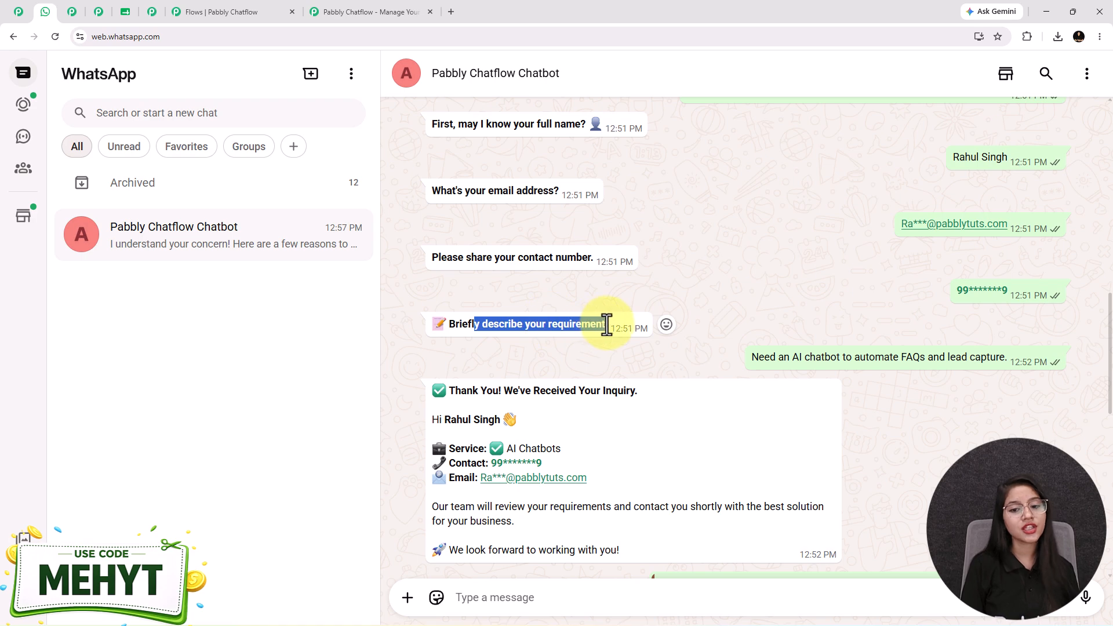
left_click(579, 332)
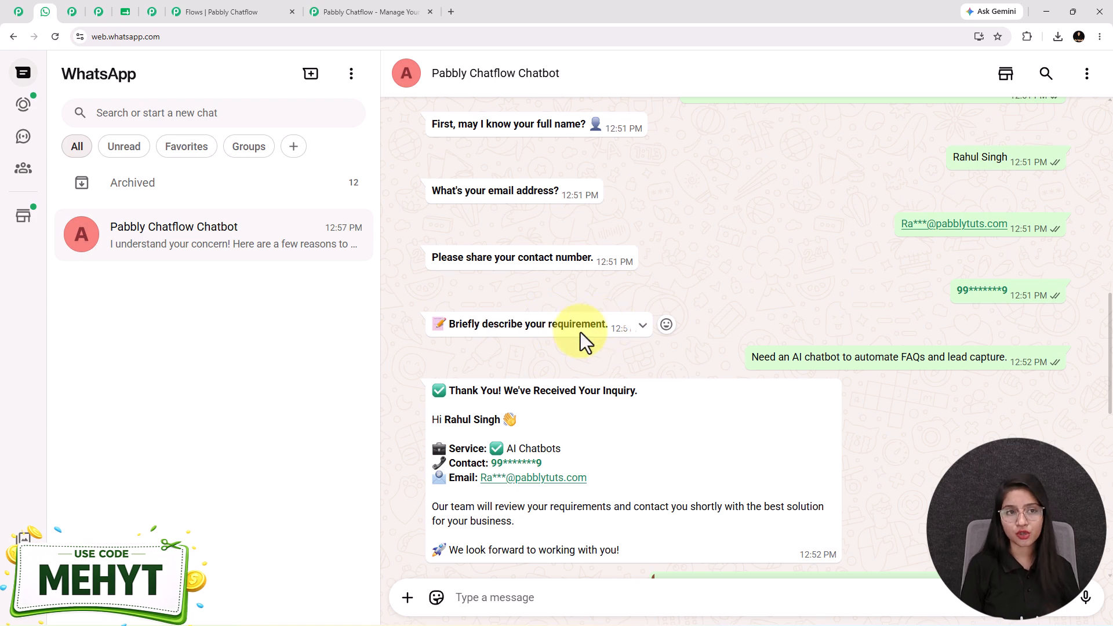
left_click(208, 12)
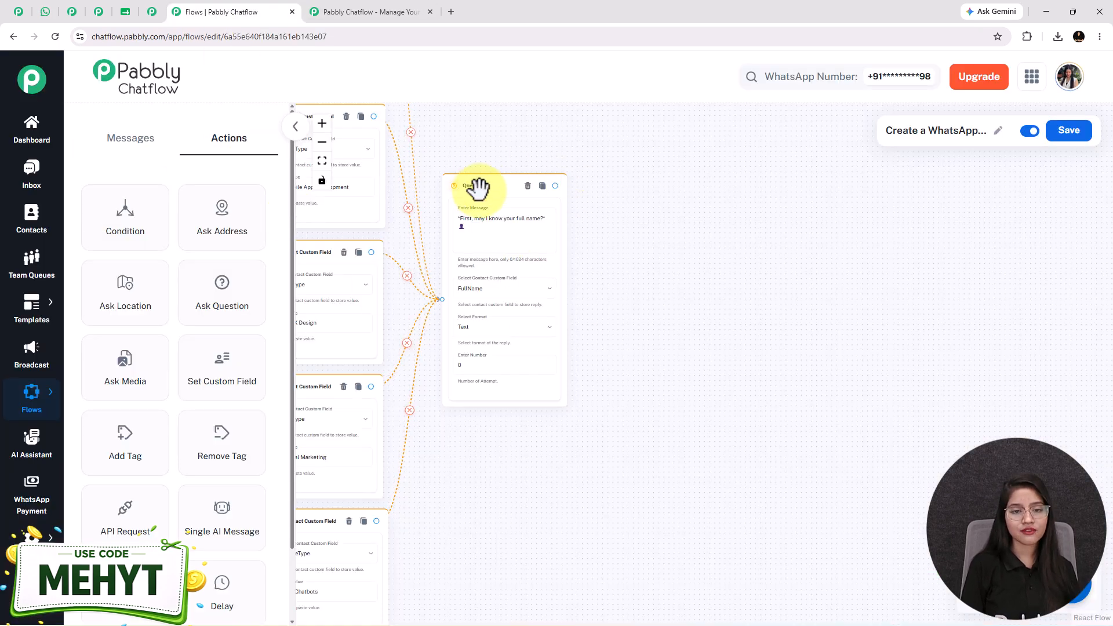
Reposition the name question and drop an API Request step after the requirement question.
left_click_drag(472, 191, 470, 212)
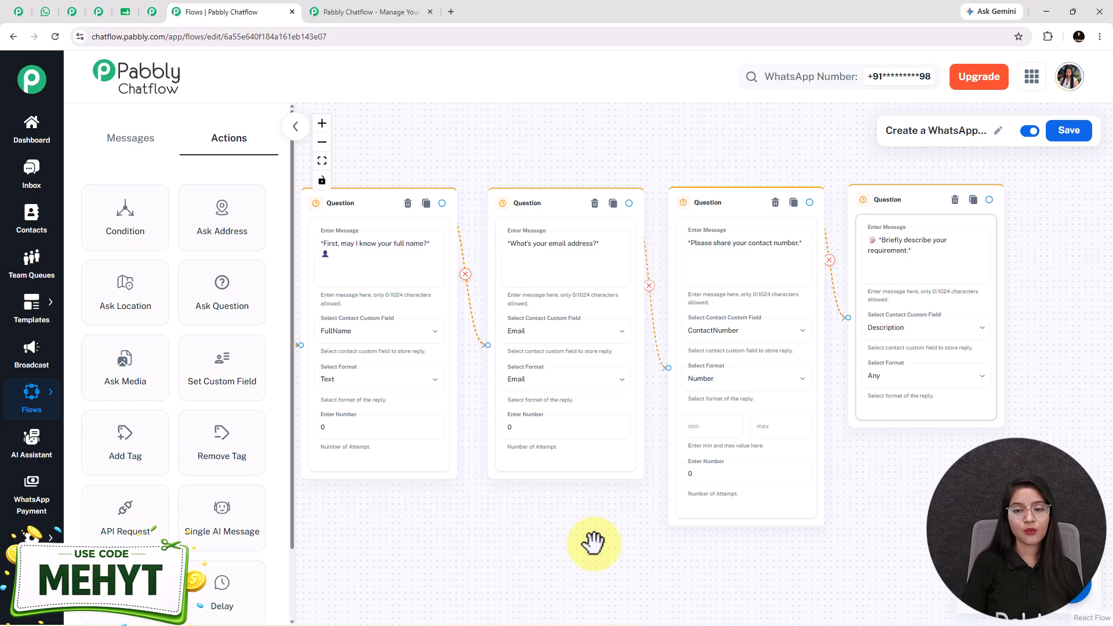
scroll(516, 515, "down", 3)
left_click_drag(517, 514, 673, 509)
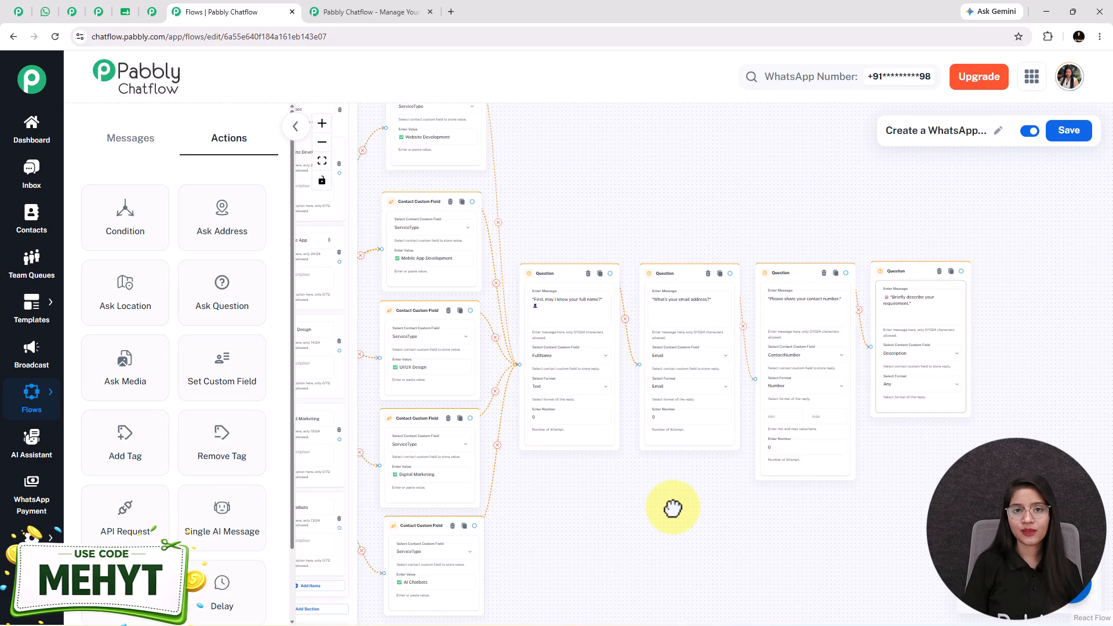
scroll(654, 515, "down", 2)
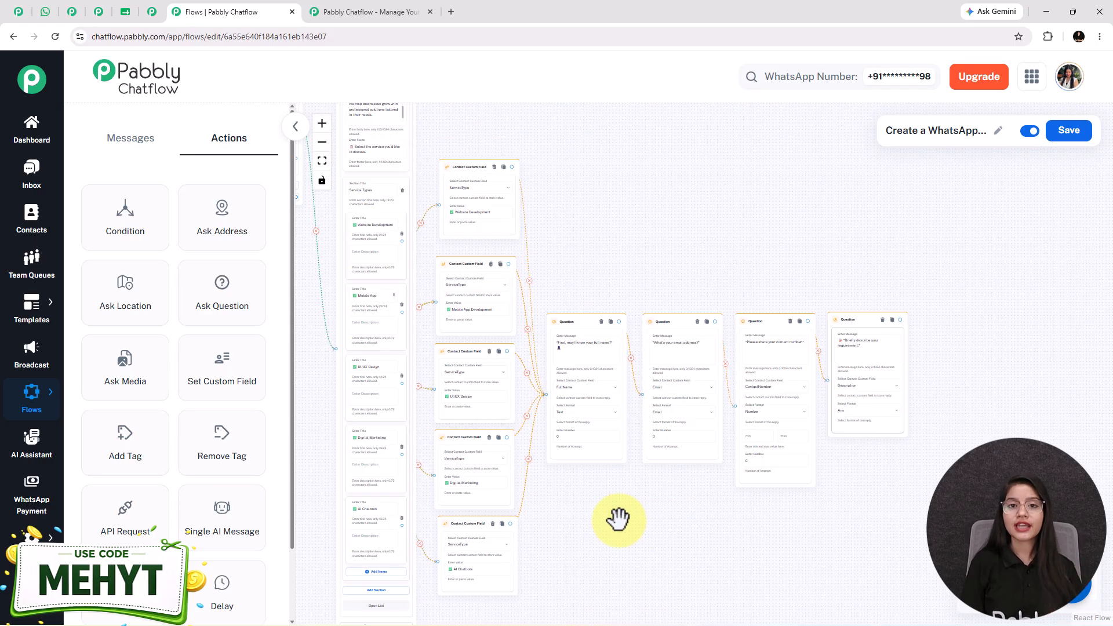
scroll(621, 511, "up", 2)
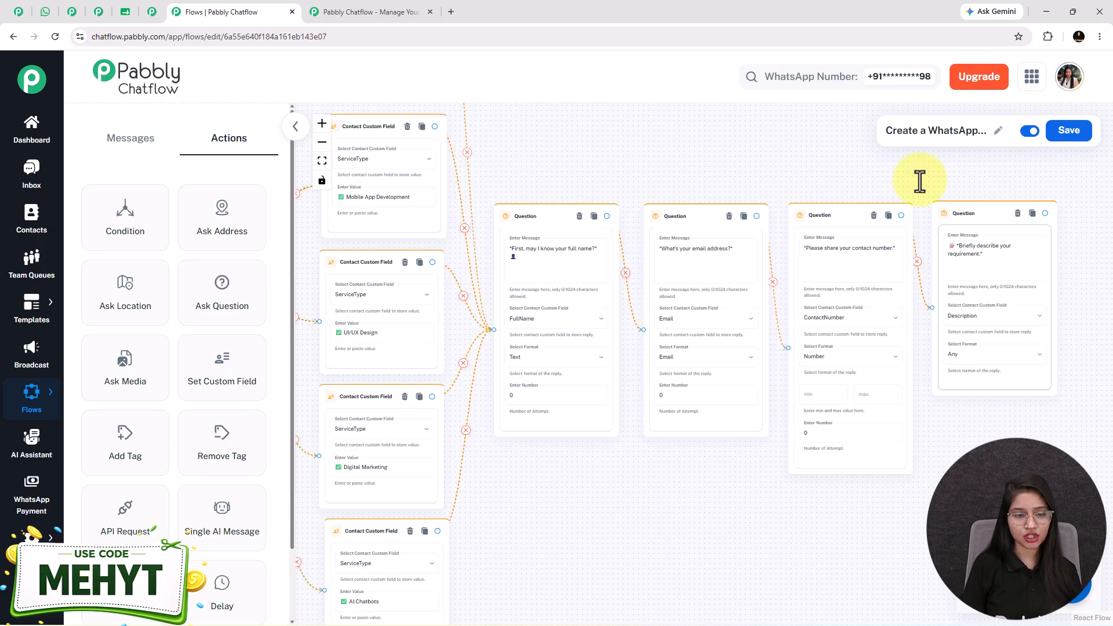
left_click_drag(133, 530, 1067, 293)
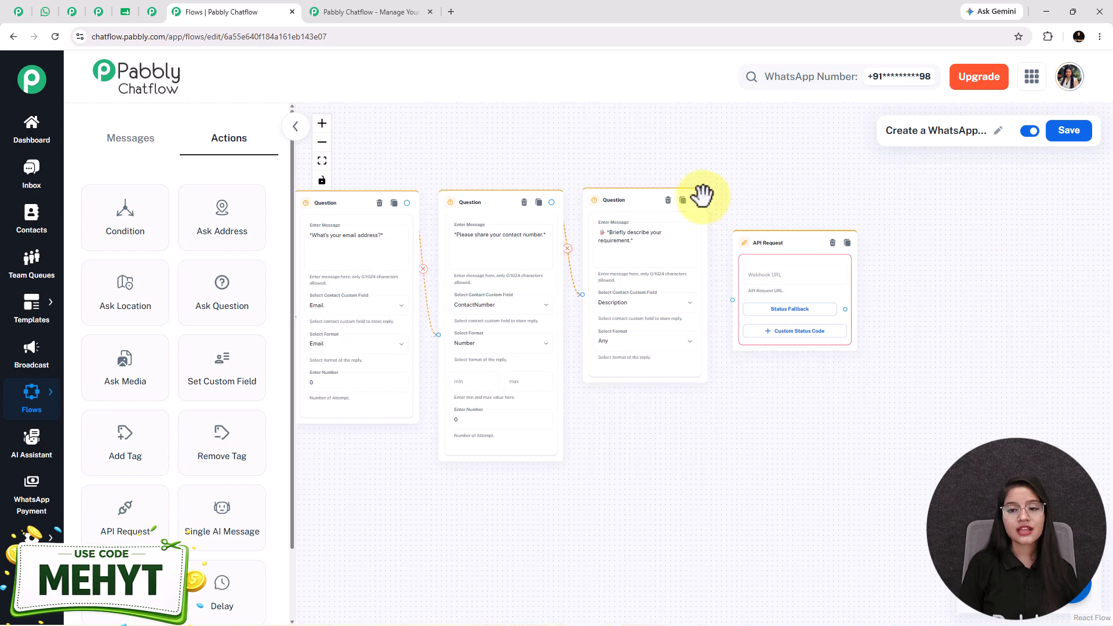
Connect the description question to the API Request step.
left_click_drag(695, 200, 733, 300)
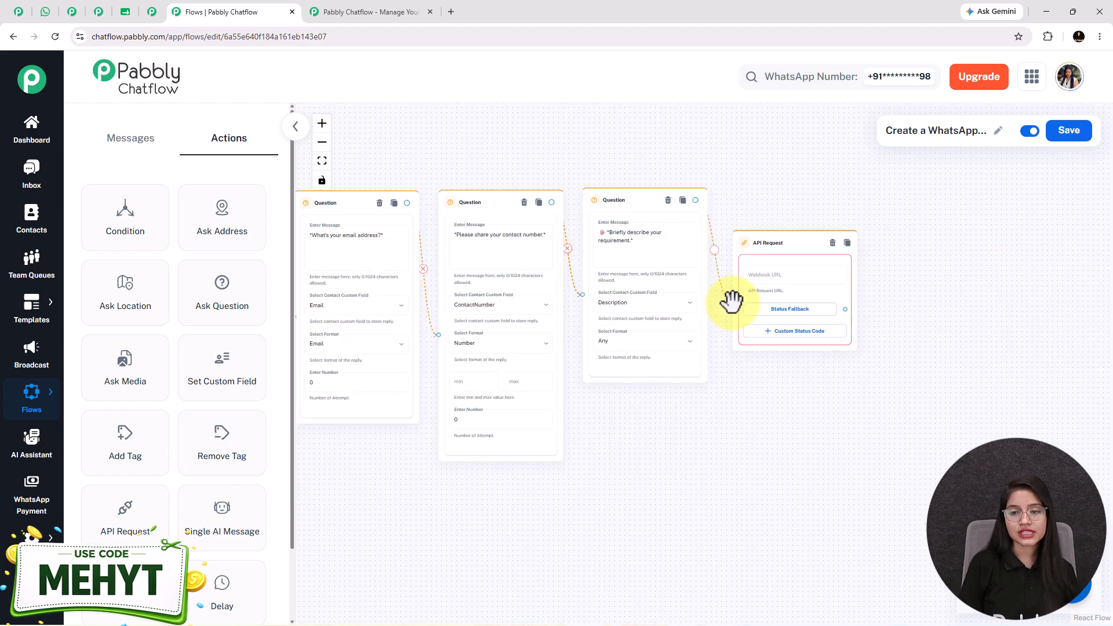
scroll(919, 291, "up", 2)
left_click(902, 290)
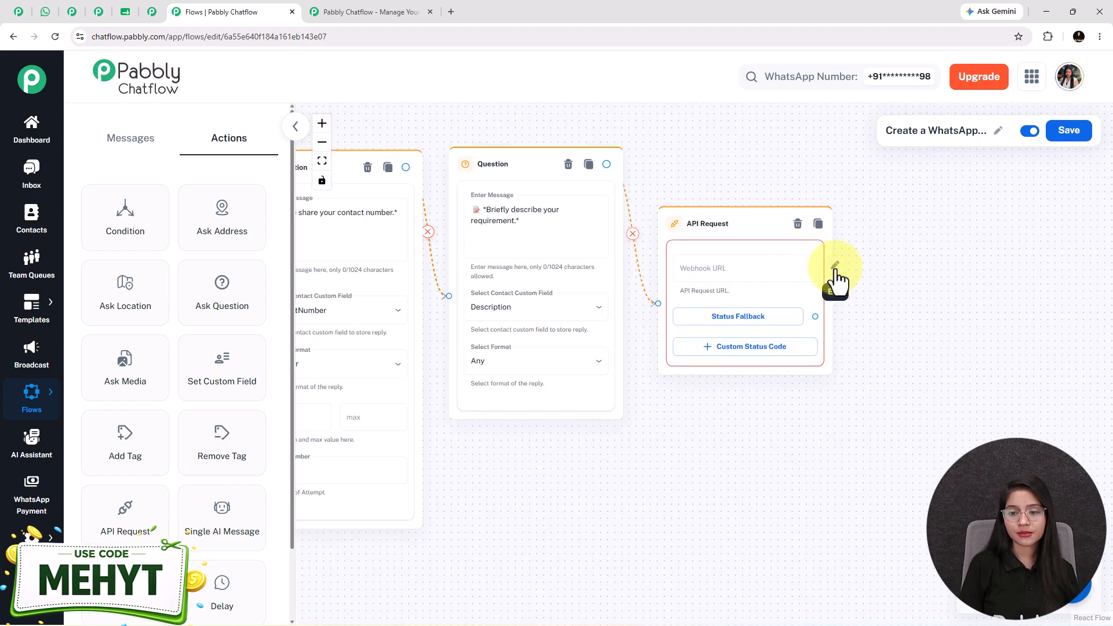
Keep POST as the API Request method, then view the Chatbot Leads workflow in Pabbly Connect.
left_click(836, 270)
left_click(409, 200)
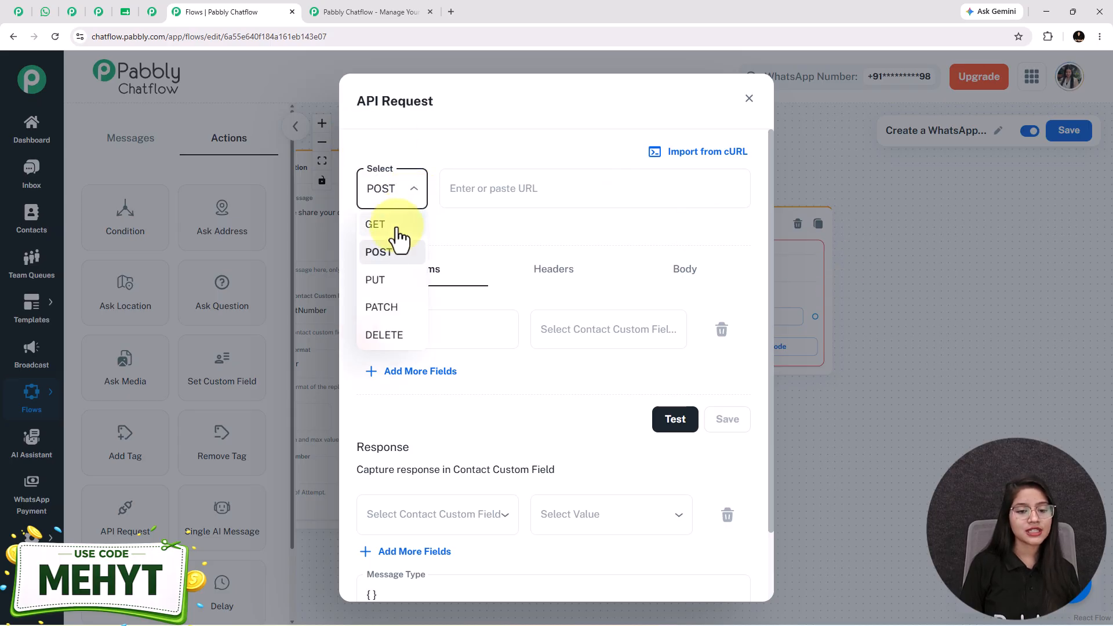
left_click(390, 257)
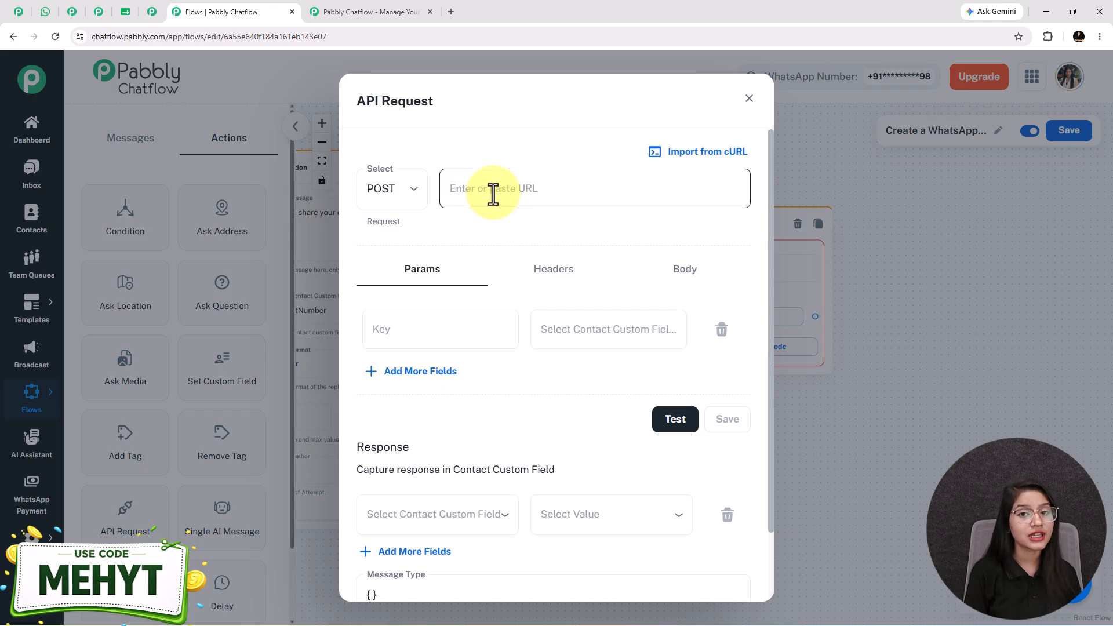
left_click(152, 12)
left_click_drag(548, 566, 533, 546)
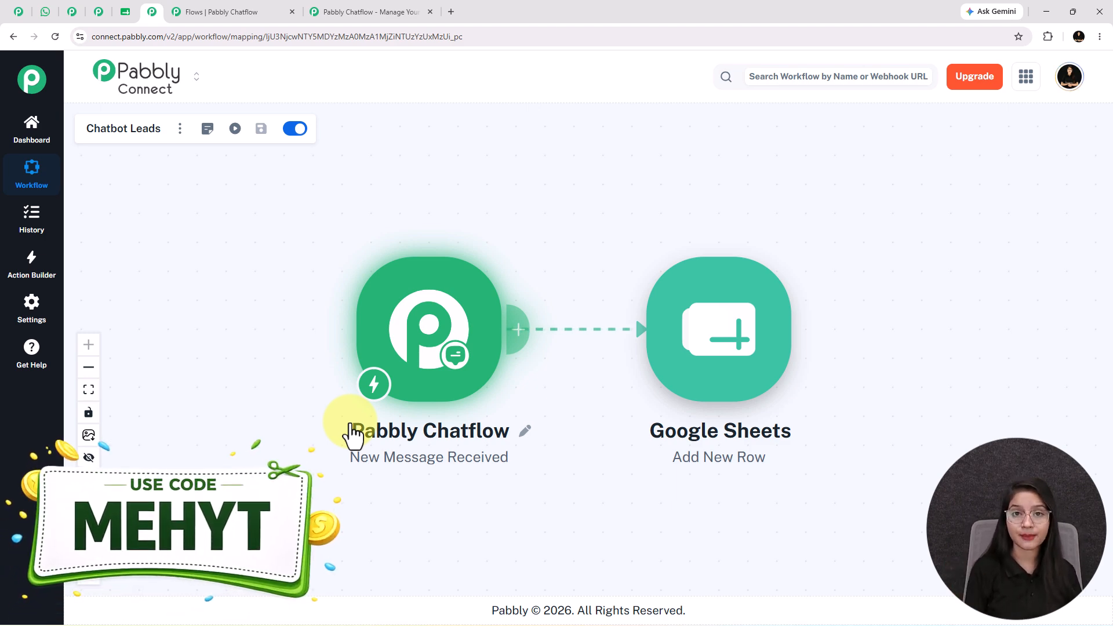
Copy the Pabbly Chatflow trigger's webhook URL and go back to the request URL field.
left_click(469, 344)
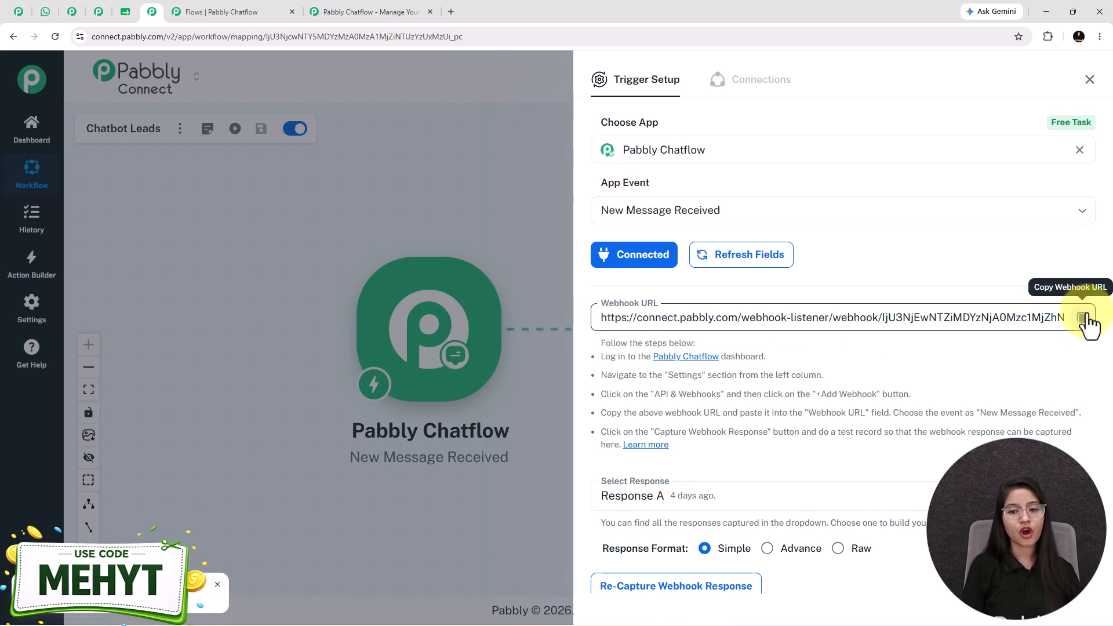
left_click(231, 12)
left_click(529, 197)
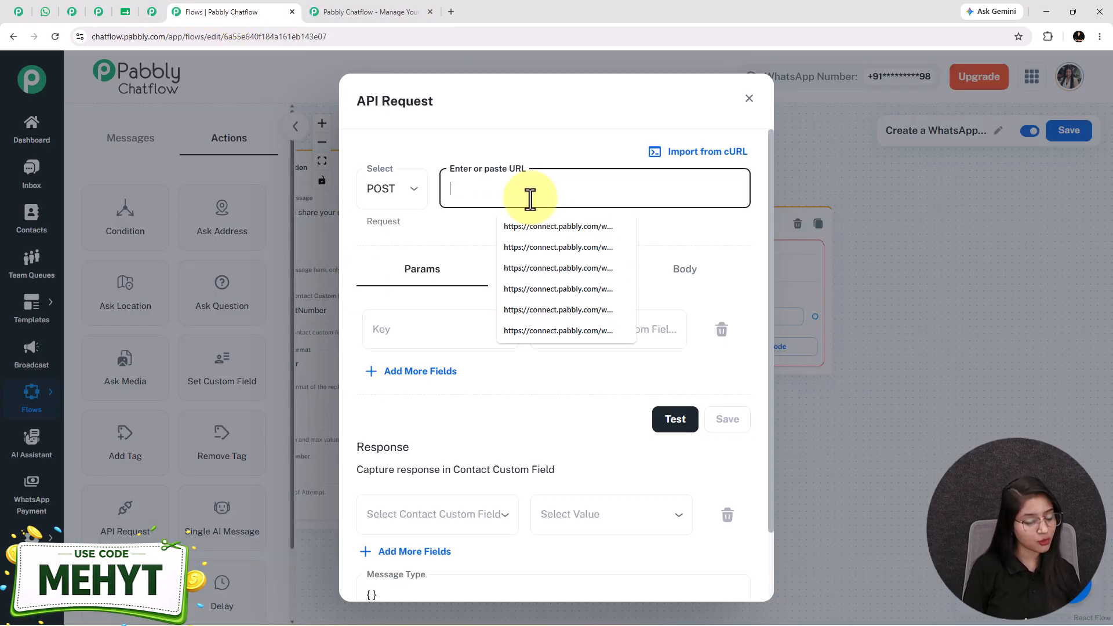
Paste the webhook as the request URL and set the first header value to $ServiceType.
key("ctrl+v")
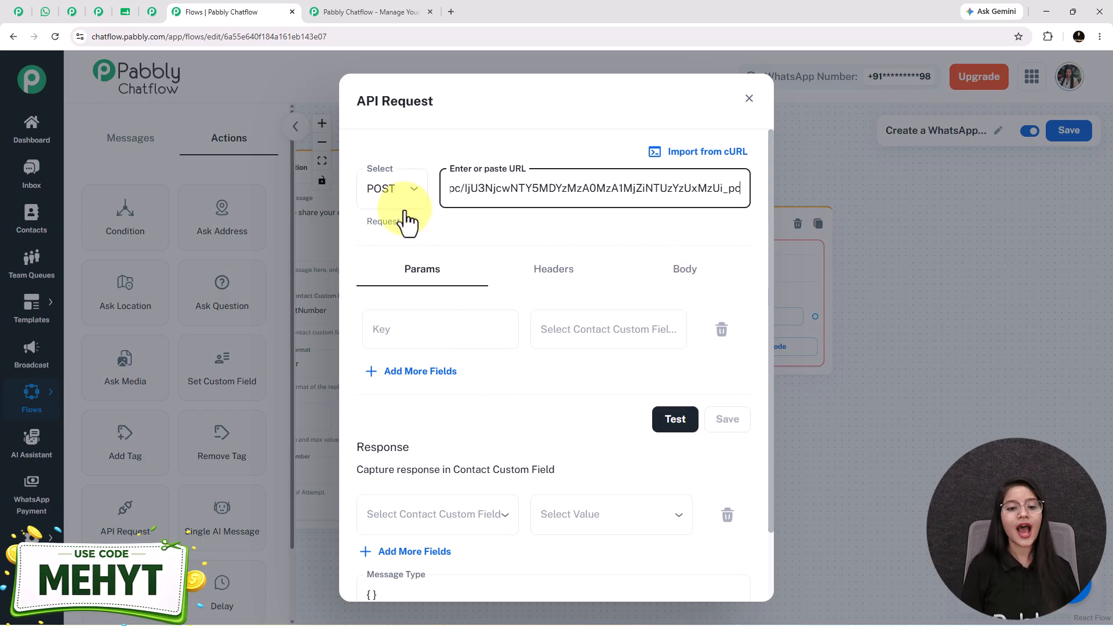
left_click(599, 328)
left_click(557, 273)
left_click(605, 327)
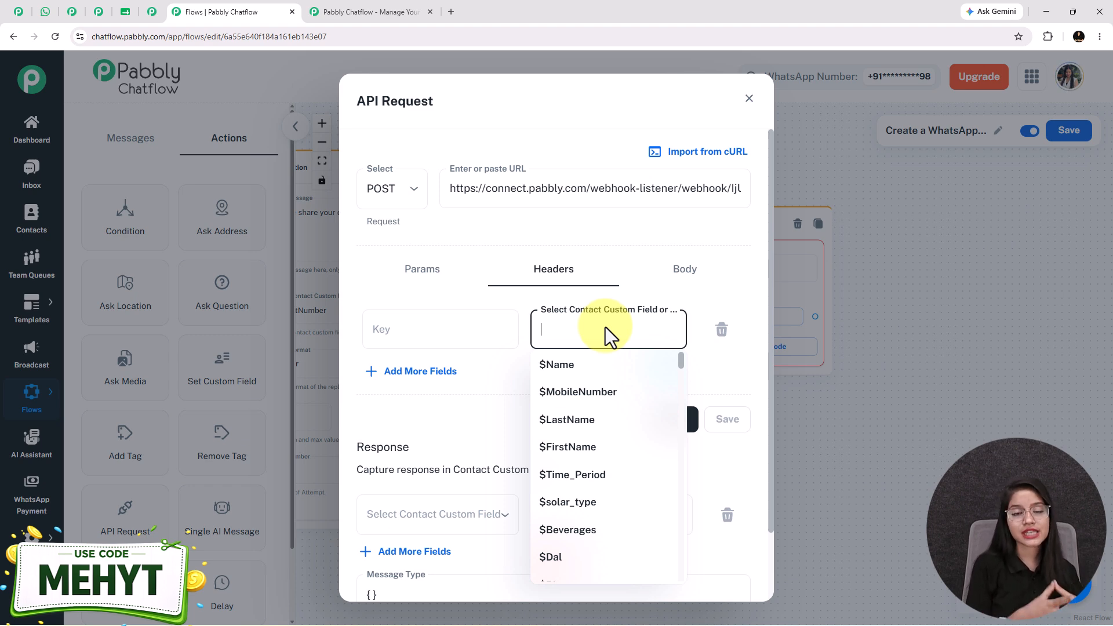
type("ser")
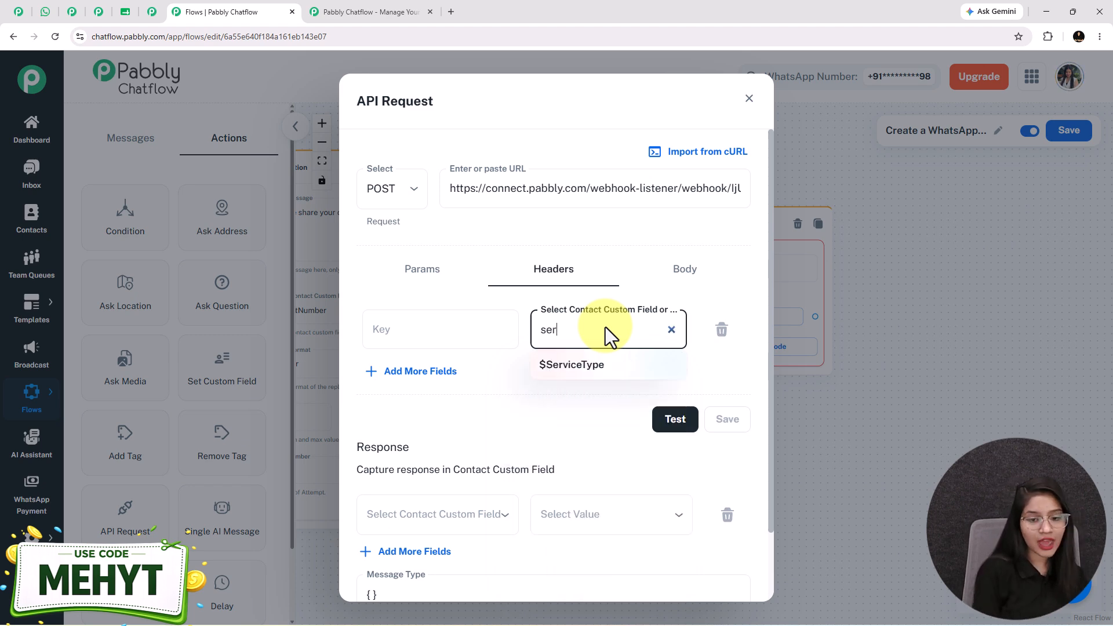
left_click(568, 366)
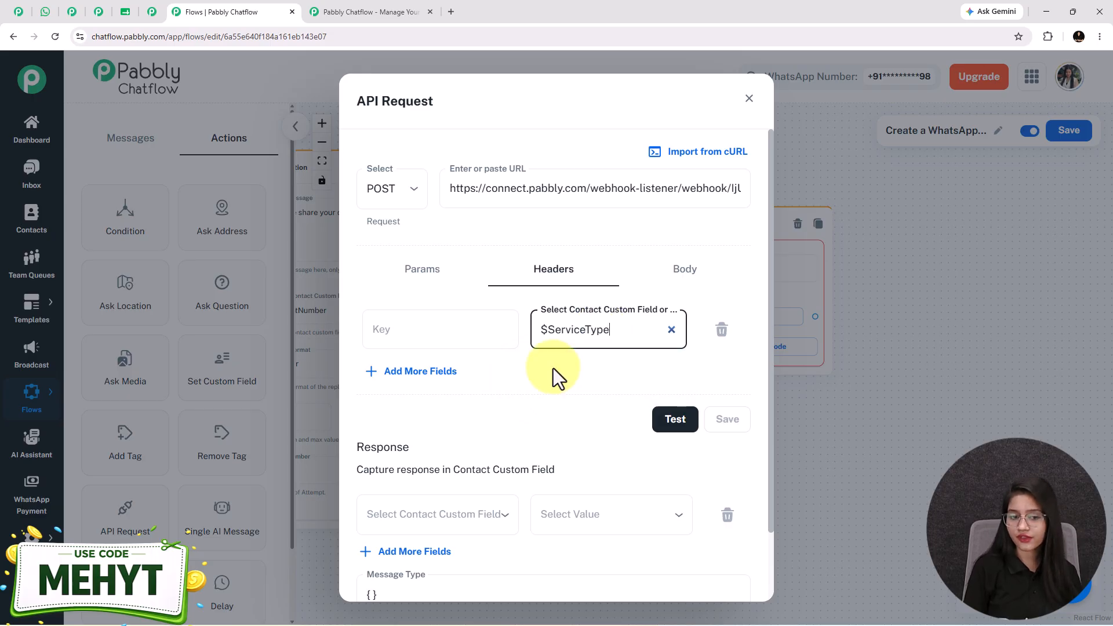
Add four more header rows valued $FullName, $Email, $ContactNumber and $Description.
left_click(432, 372)
left_click(624, 387)
type("full")
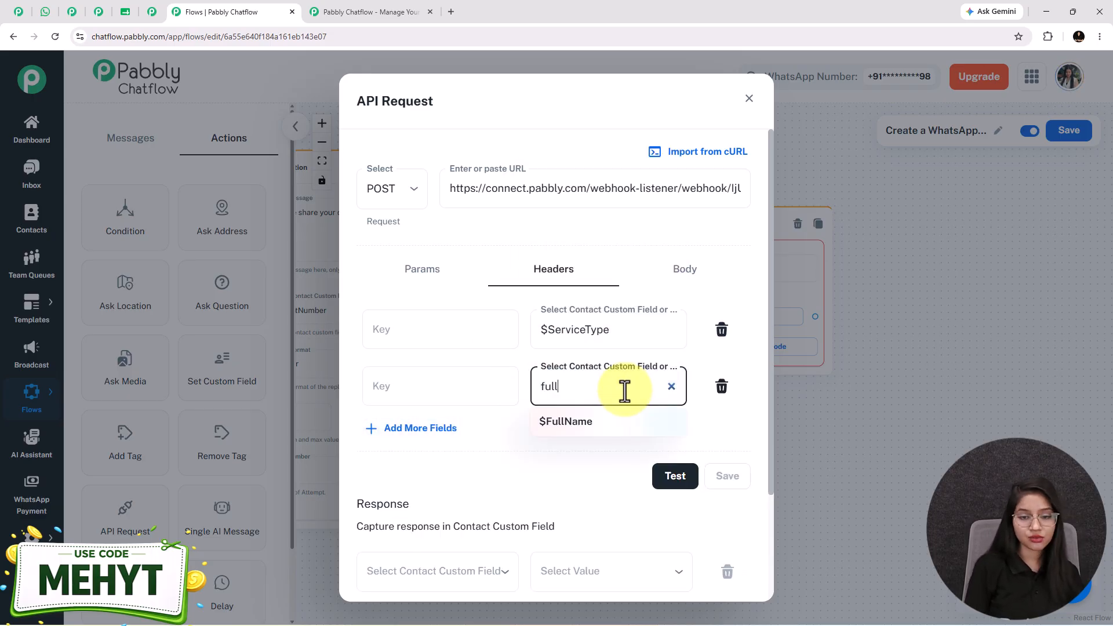
left_click(571, 421)
left_click(371, 428)
left_click(613, 444)
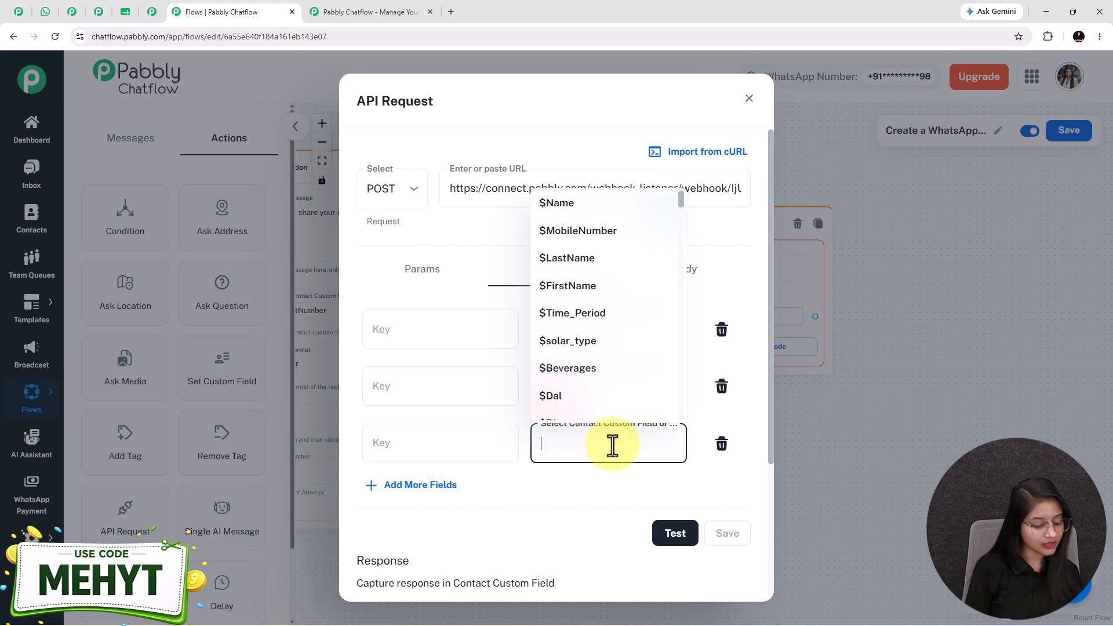
type("em")
left_click(574, 484)
left_click(421, 484)
left_click(584, 502)
type("co")
left_click(601, 563)
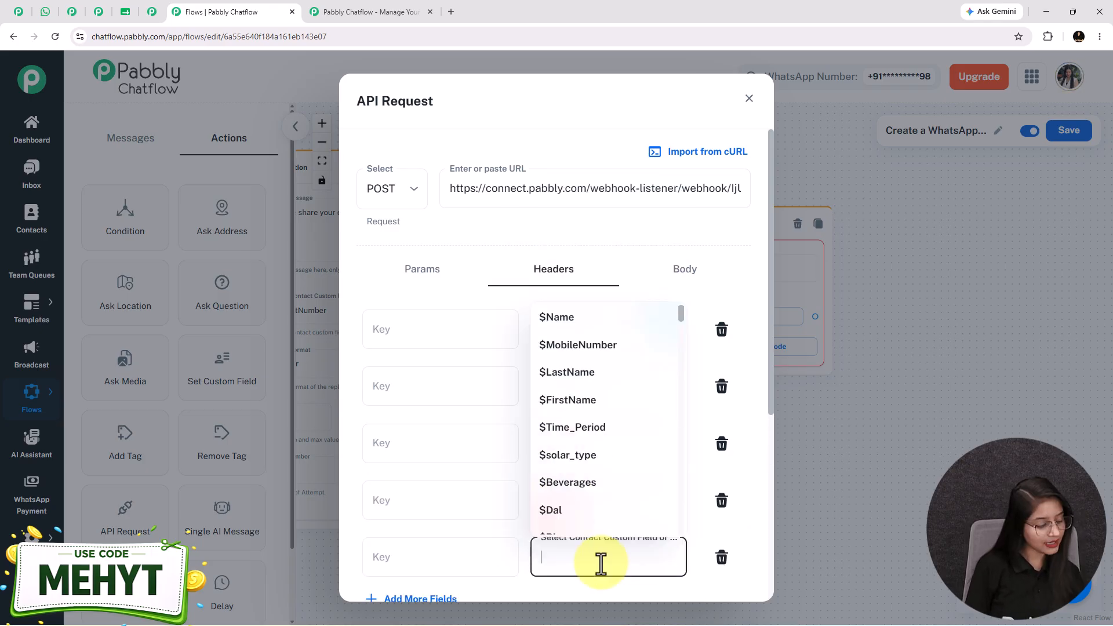
type("d")
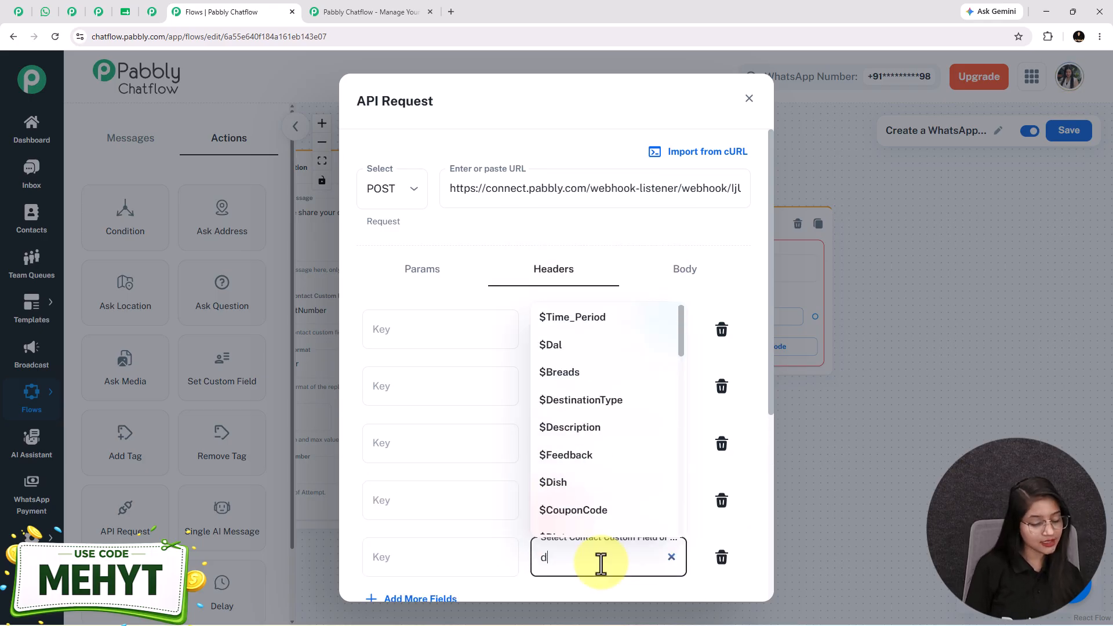
type("es")
left_click(577, 496)
Fill the header keys Description, ContactNumber and Email by copying each field name.
scroll(597, 485, "down", 2)
left_click_drag(548, 441, 636, 442)
key("ctrl+c")
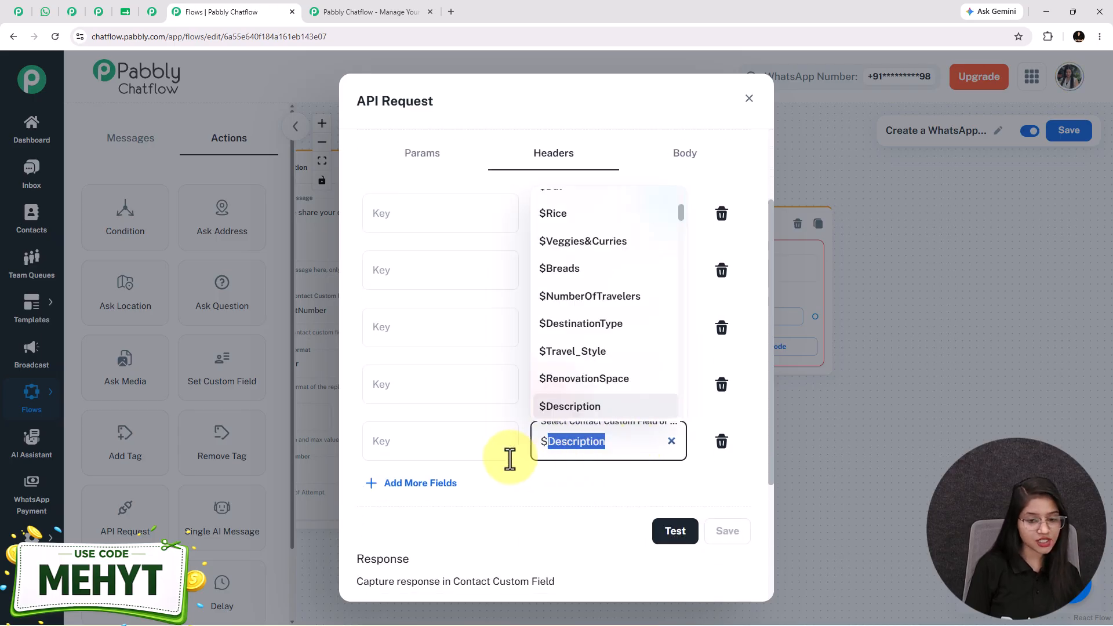
left_click(467, 442)
key("ctrl+v")
left_click_drag(549, 384, 681, 375)
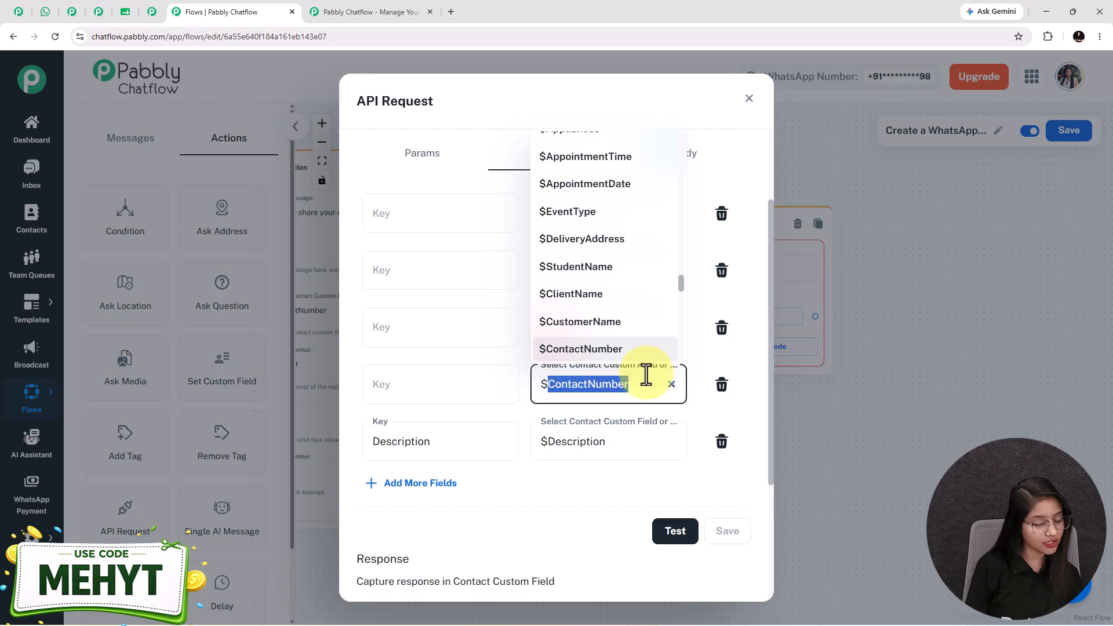
key("ctrl+c")
left_click(420, 380)
key("ctrl+v")
left_click_drag(549, 327, 609, 327)
key("ctrl+c")
left_click(407, 334)
key("ctrl+v")
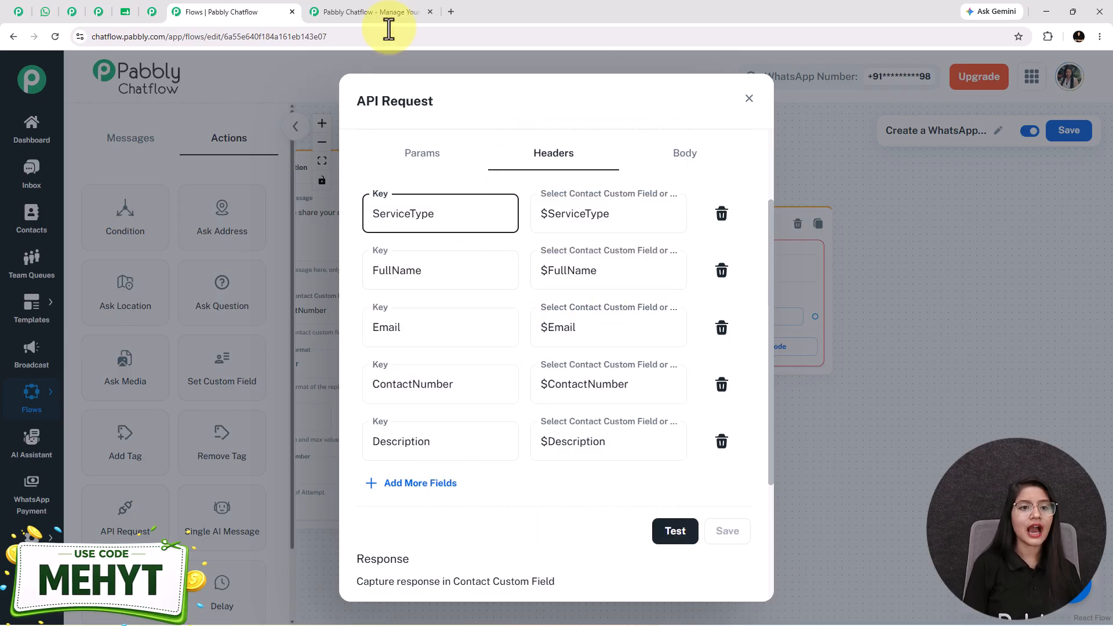
left_click(151, 12)
Re-capture the Chatflow trigger's webhook response, confirm Yes, and return to Pabbly Chatflow.
scroll(890, 336, "down", 5)
scroll(795, 561, "up", 5)
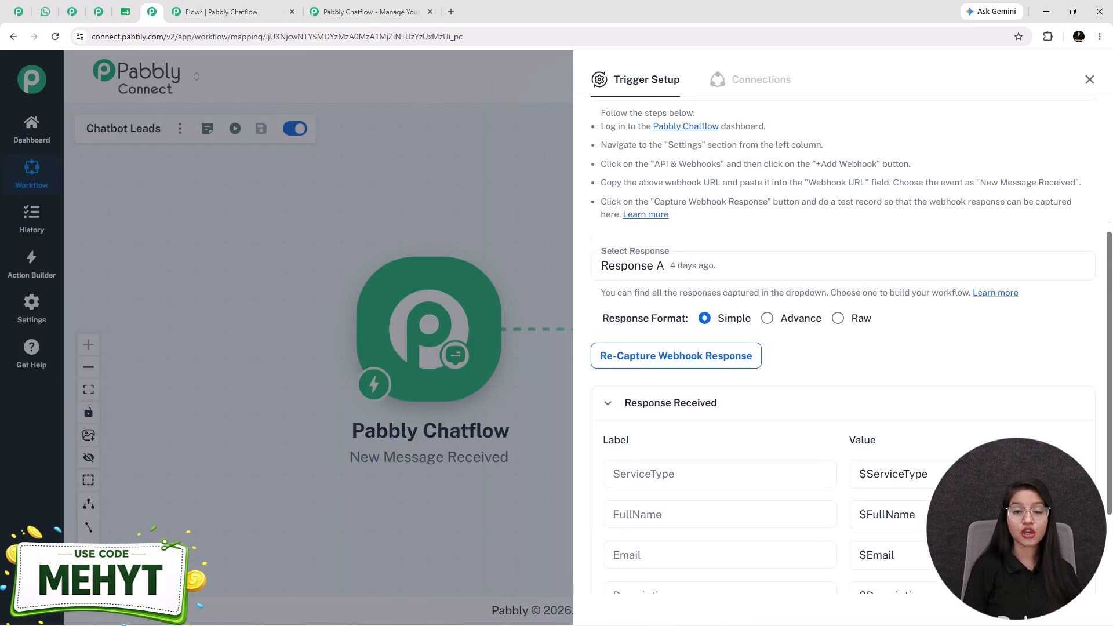
left_click(681, 527)
left_click(616, 391)
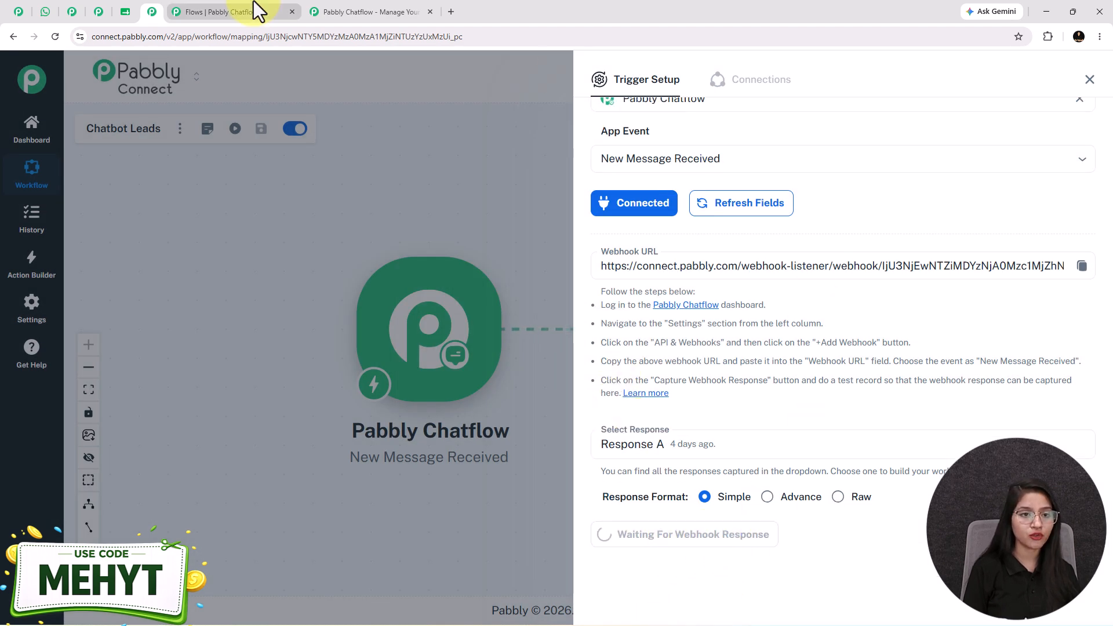
left_click(220, 13)
Test the API Request with the sample values and check the captured response in Pabbly Connect.
left_click(686, 532)
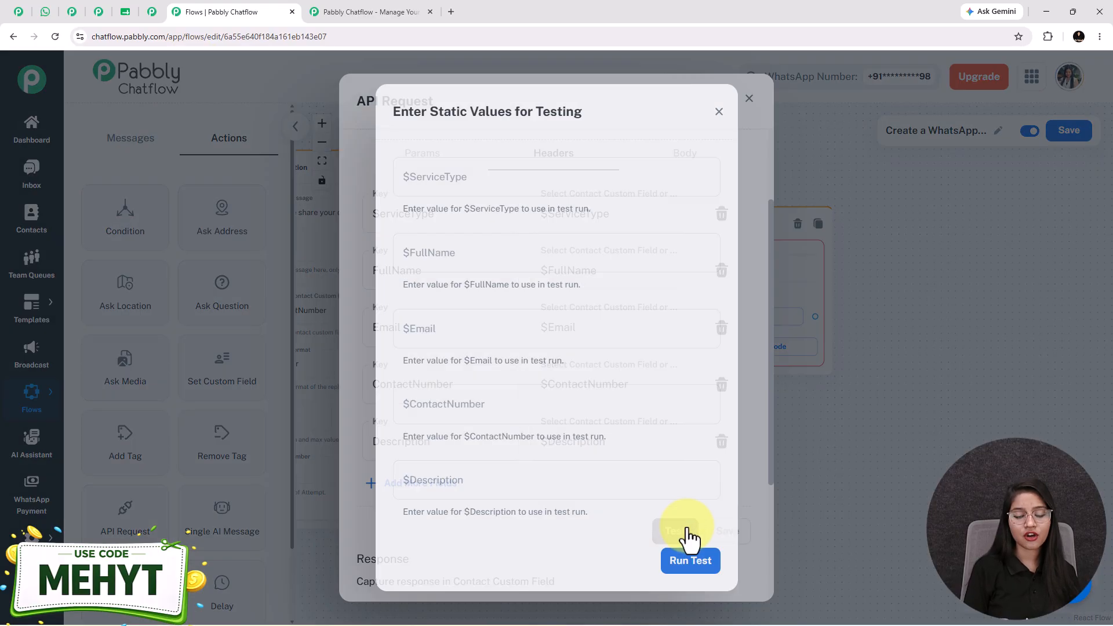
left_click(691, 561)
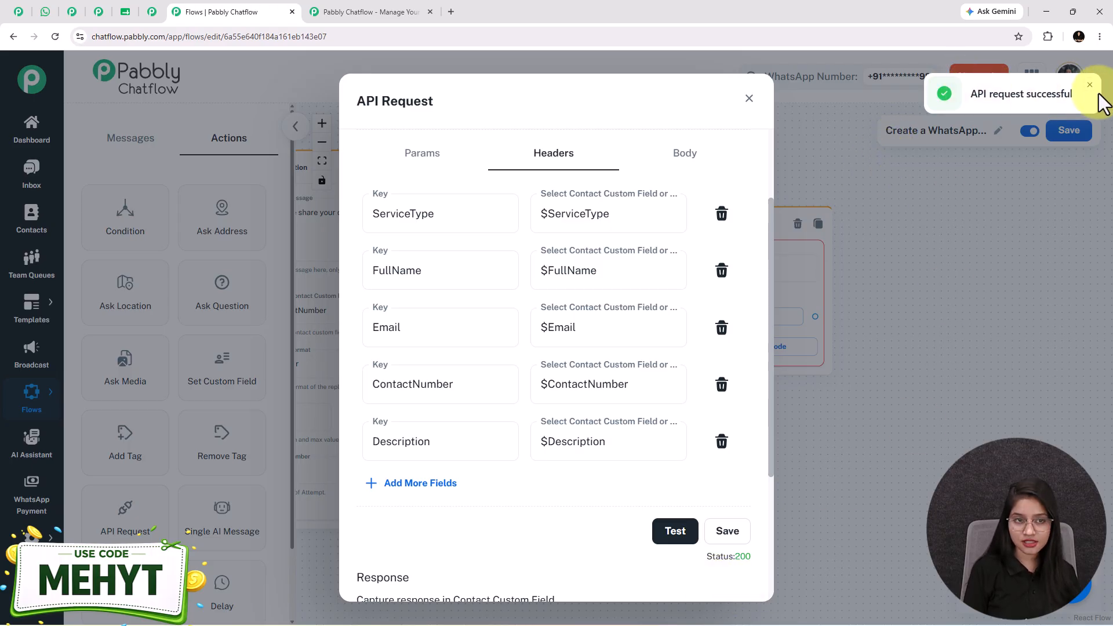
left_click(161, 15)
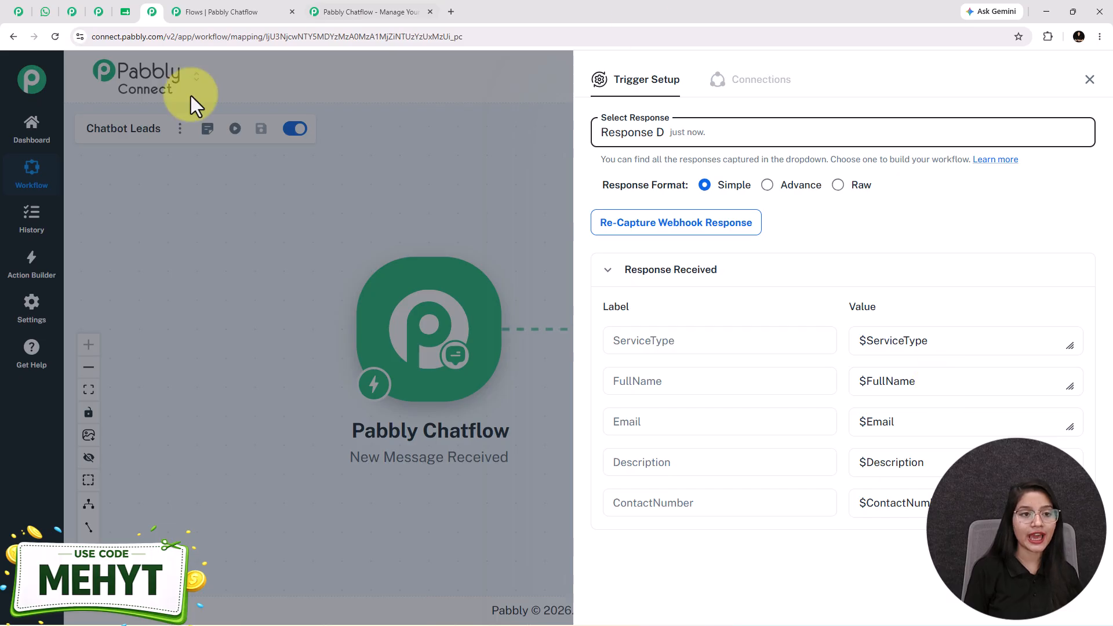
Confirm the 200 status in Chatflow, then close Pabbly Connect's Trigger Setup.
left_click(197, 12)
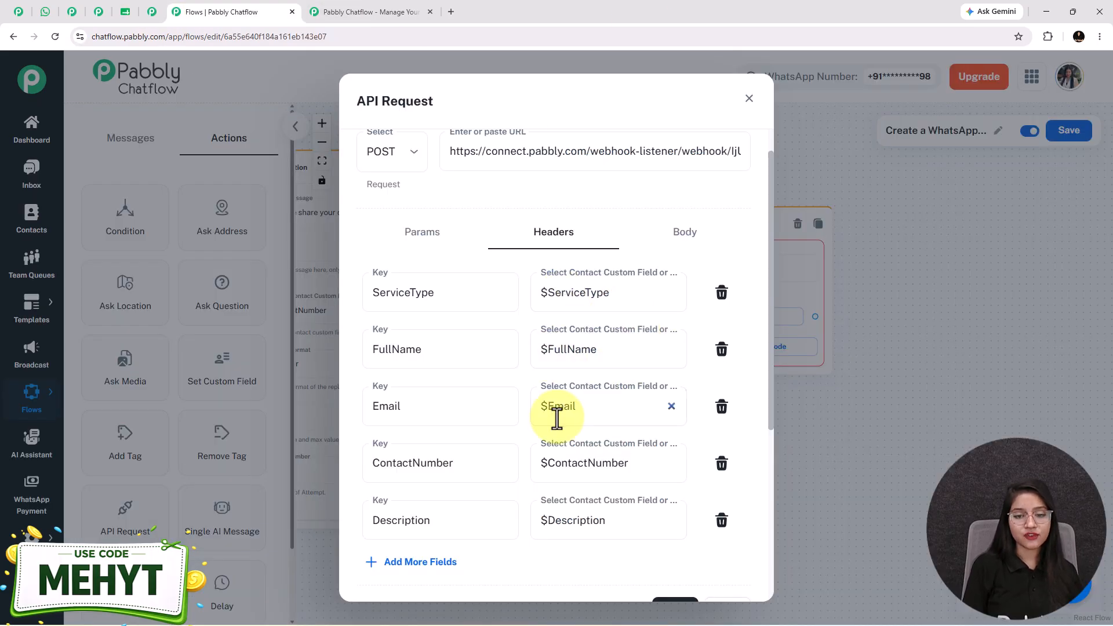
scroll(580, 539, "down", 2)
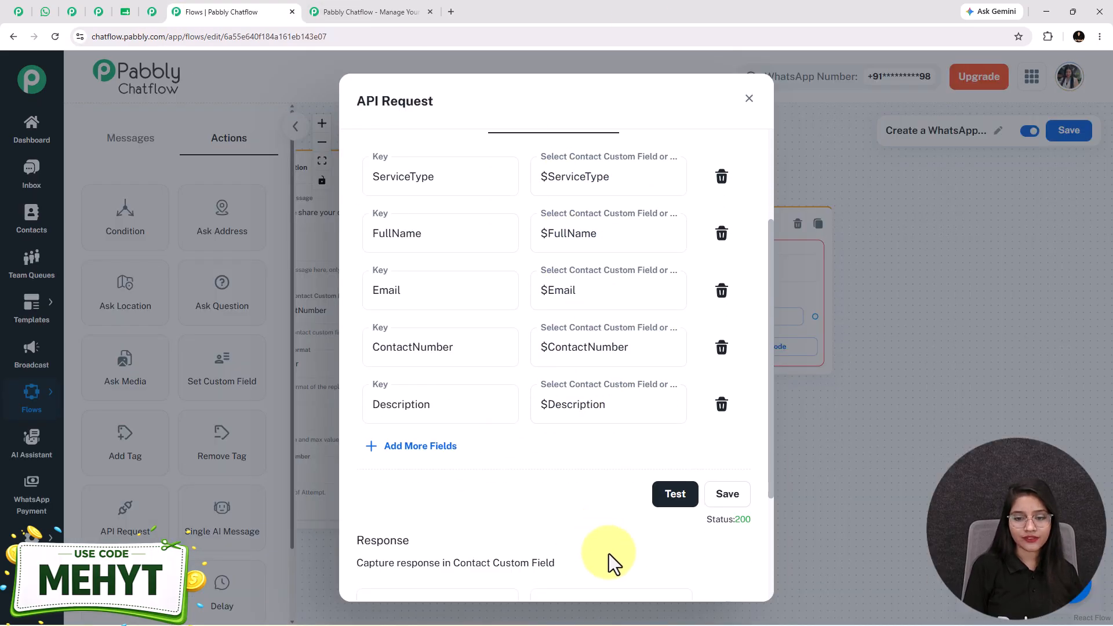
left_click(152, 11)
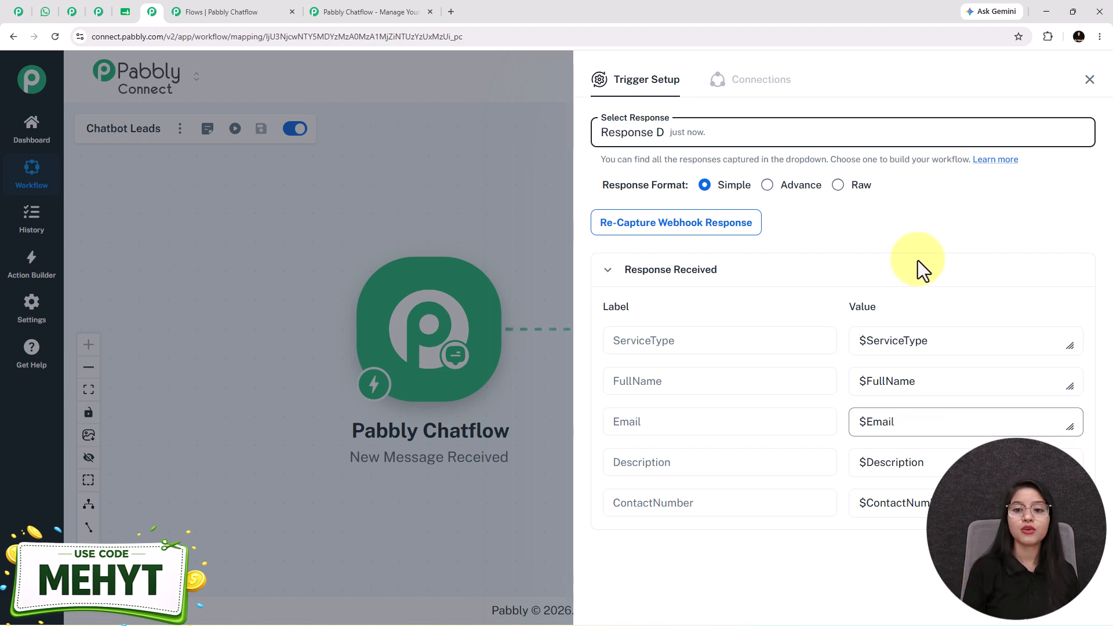
left_click(1093, 81)
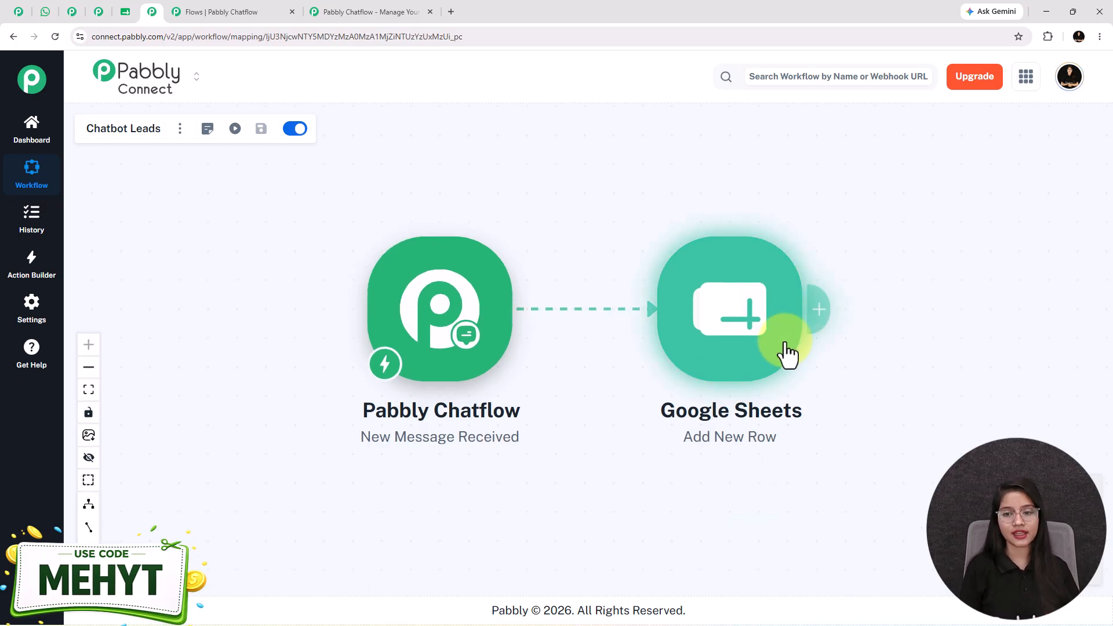
Choose the Chatbot Leads spreadsheet in the Google Sheets step and review its rows.
left_click(770, 351)
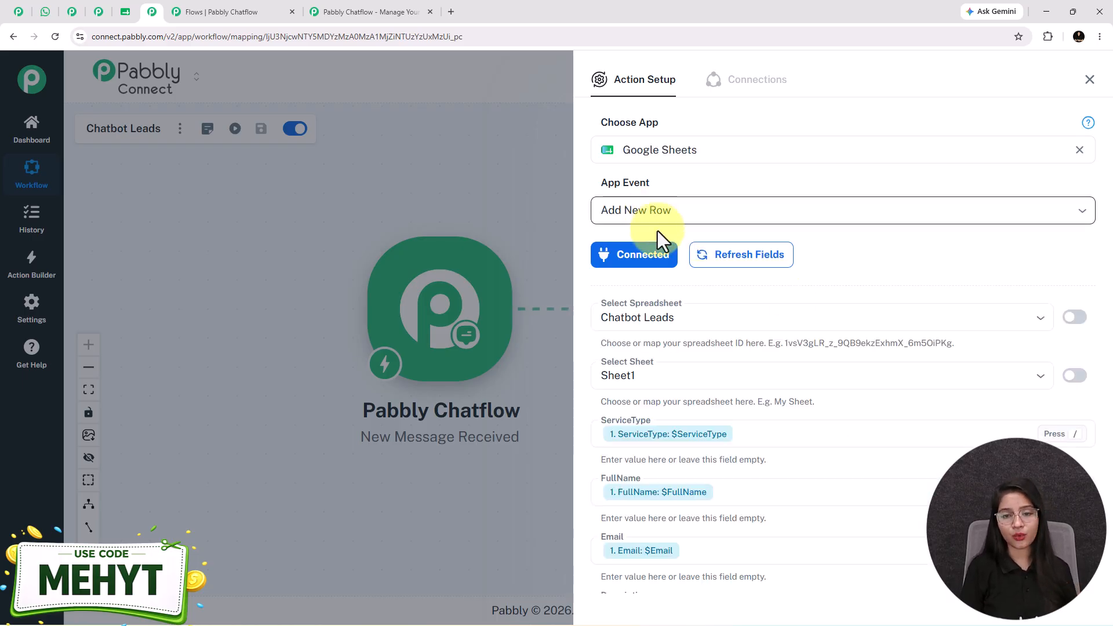
scroll(661, 220, "down", 2)
left_click(703, 199)
left_click(693, 239)
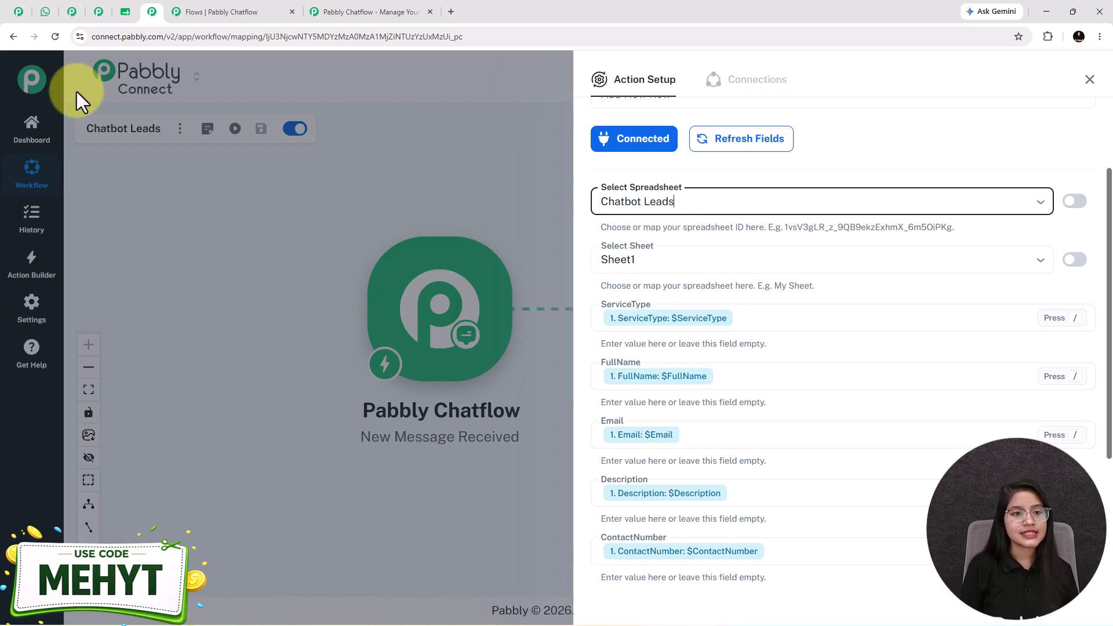
left_click(124, 13)
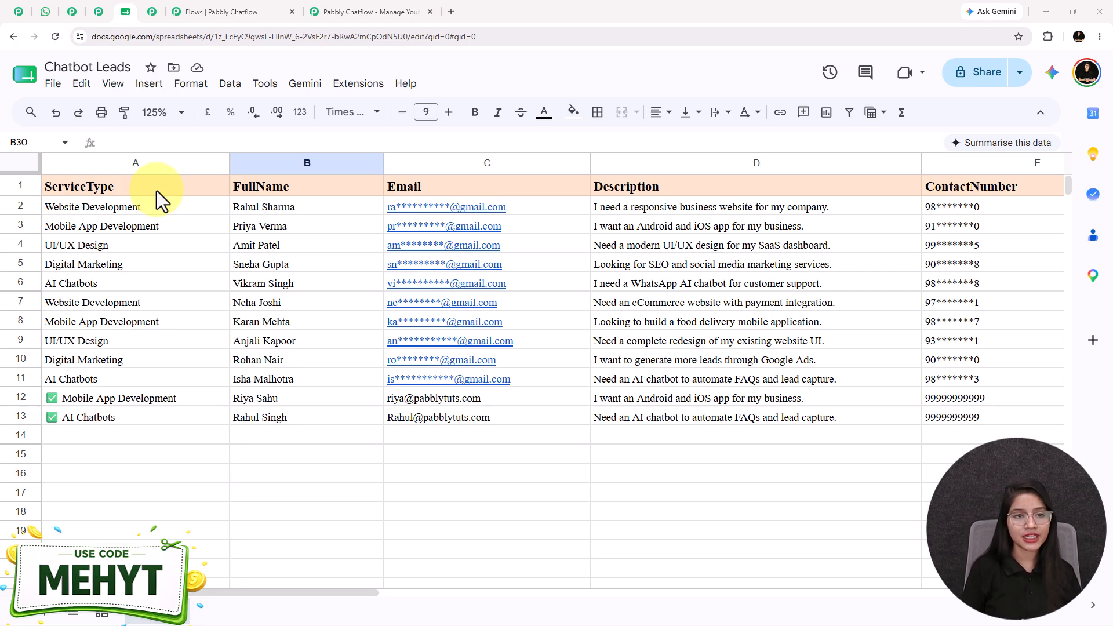
left_click(157, 10)
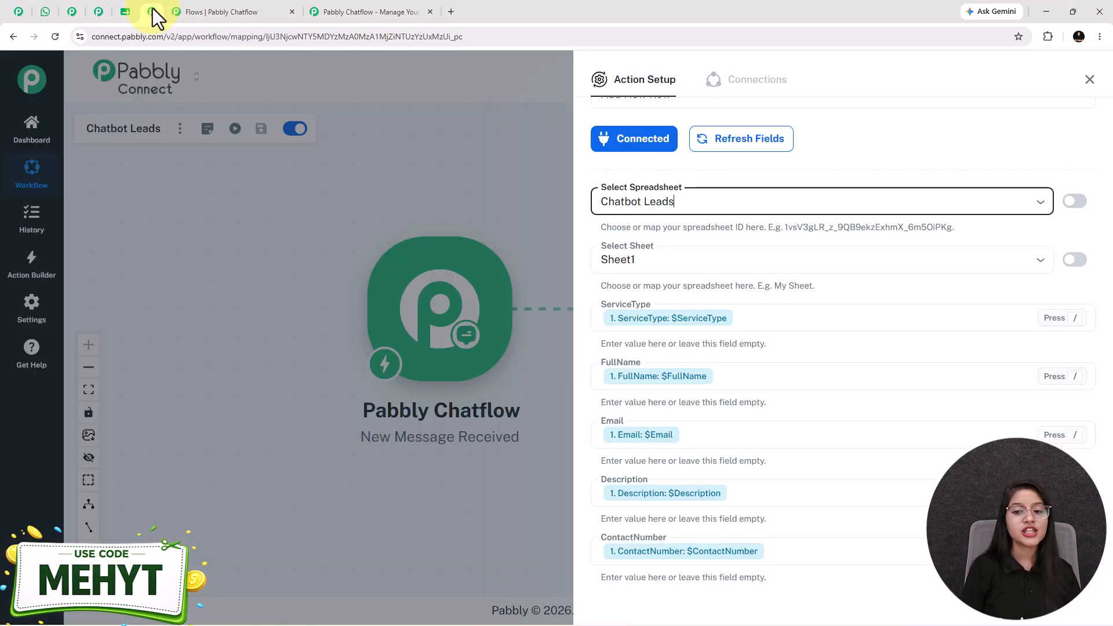
scroll(777, 446, "down", 2)
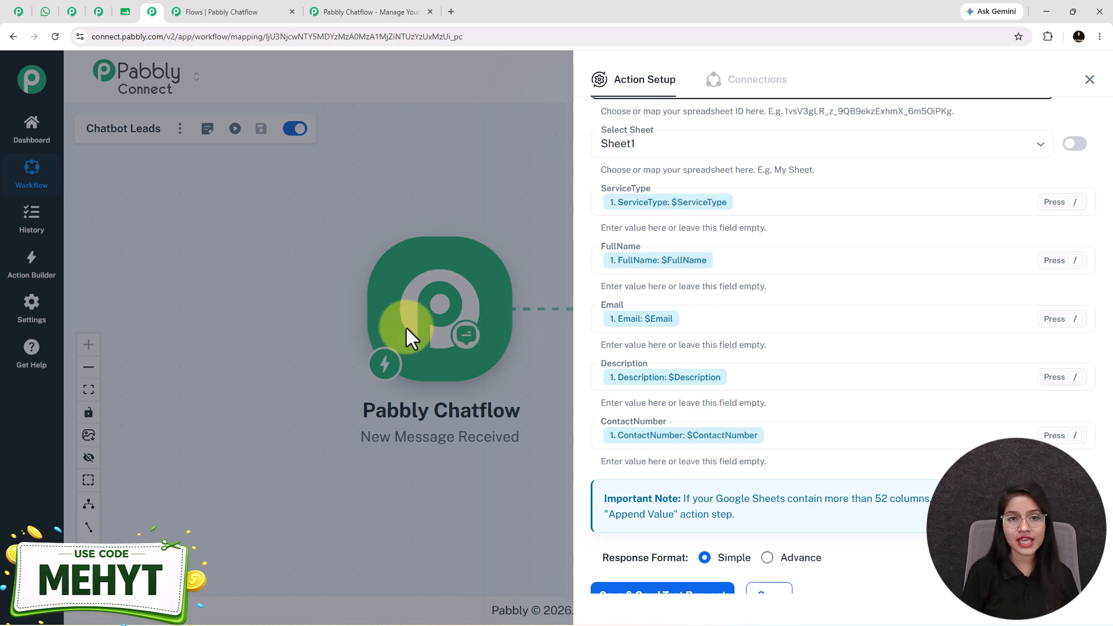
Browse the Chatflow trigger fields from the ServiceType column mapping, then clear the stray slash.
left_click(815, 206)
type("/")
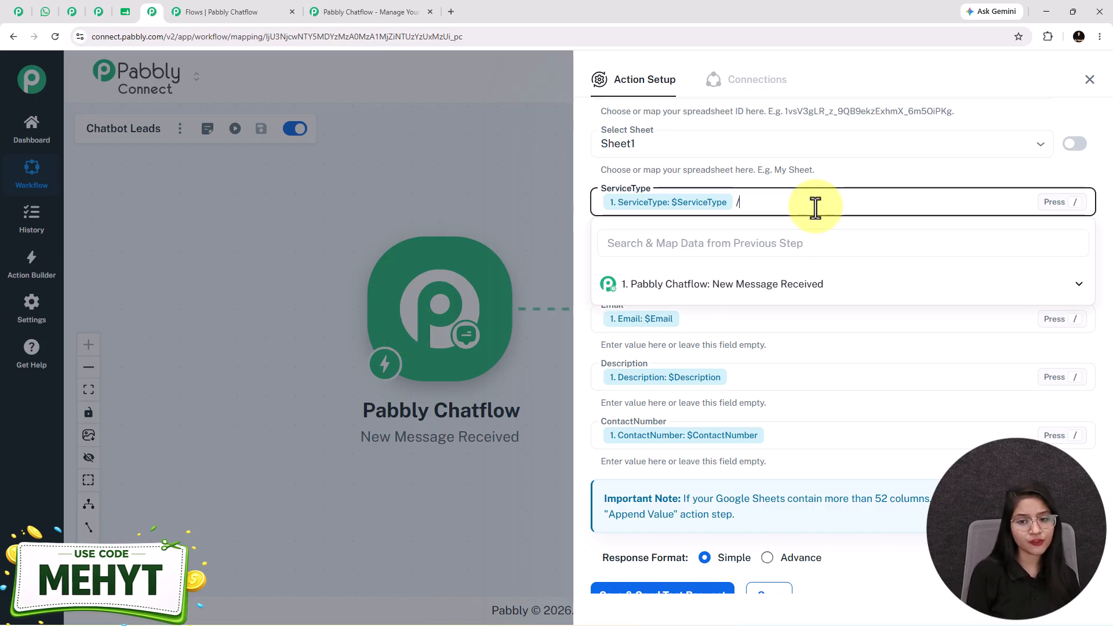
left_click(760, 288)
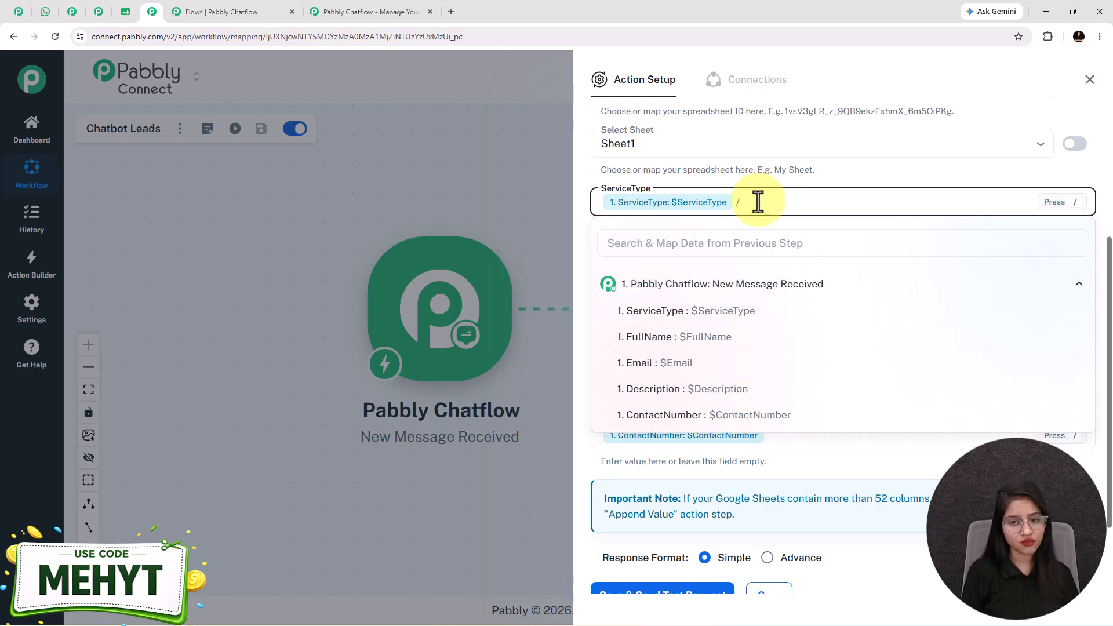
key("BackSpace")
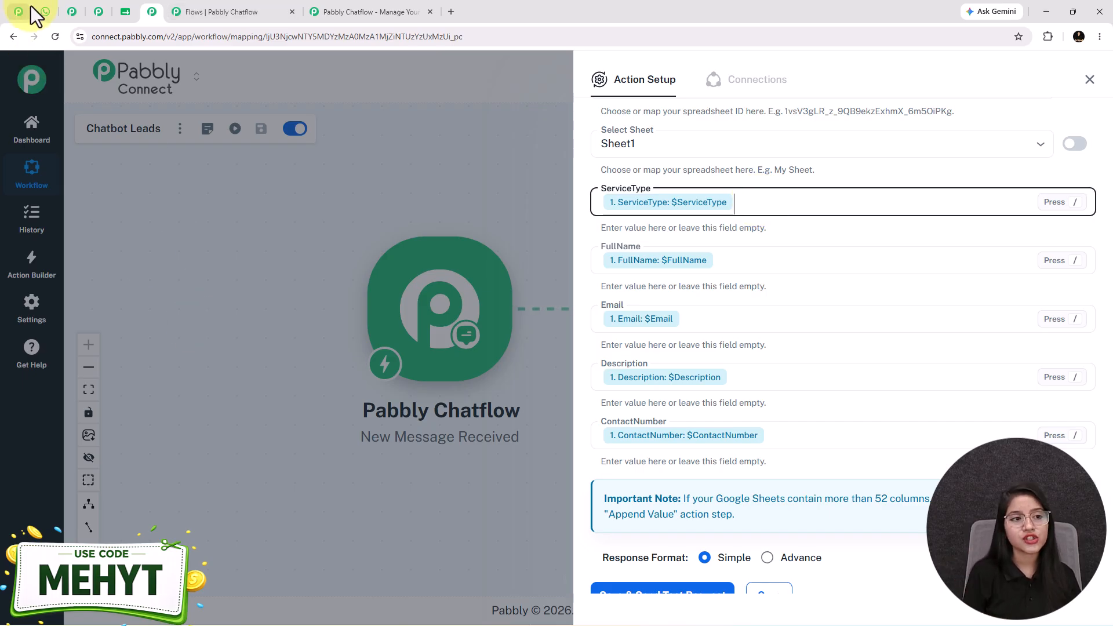
left_click(45, 12)
scroll(728, 462, "up", 2)
left_click(152, 12)
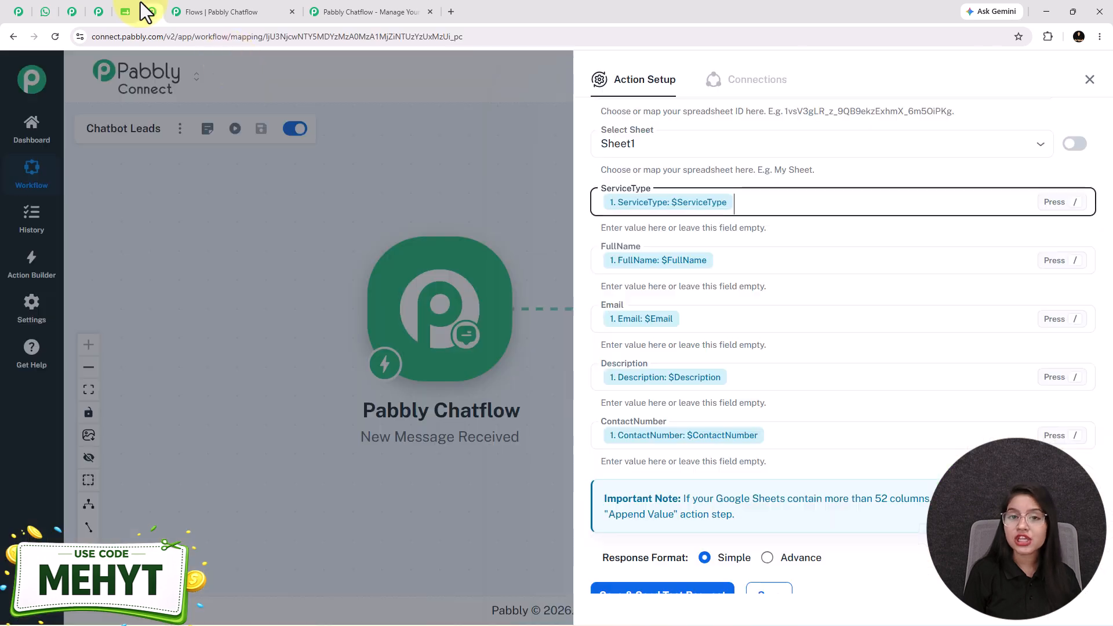
scroll(837, 226, "down", 2)
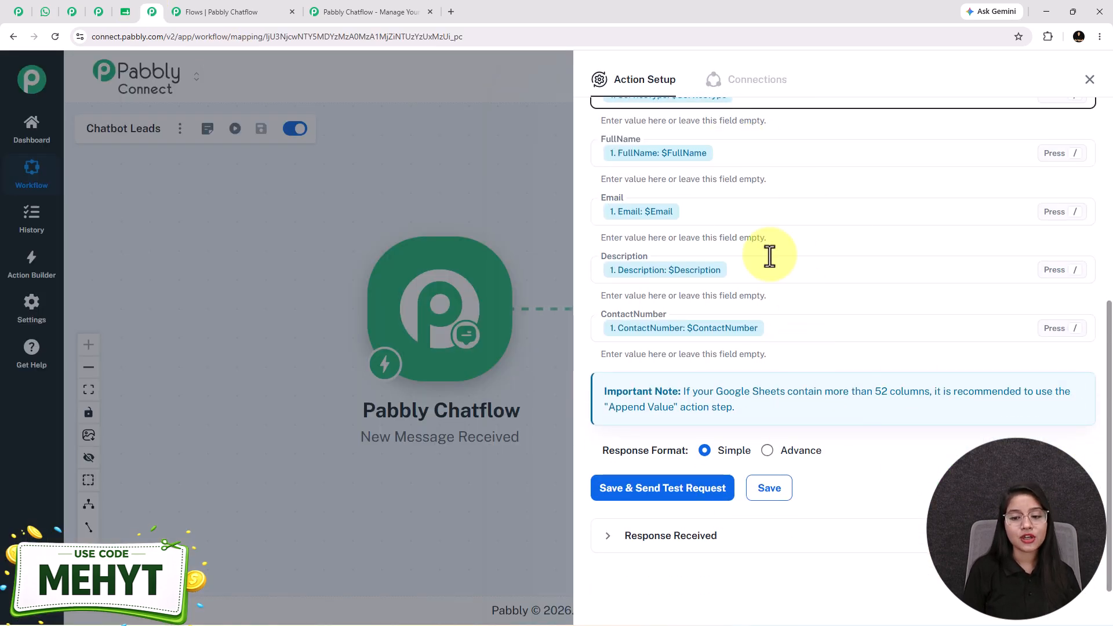
Save the Google Sheets step, send a test row, and confirm it appears in Chatbot Leads.
left_click(678, 496)
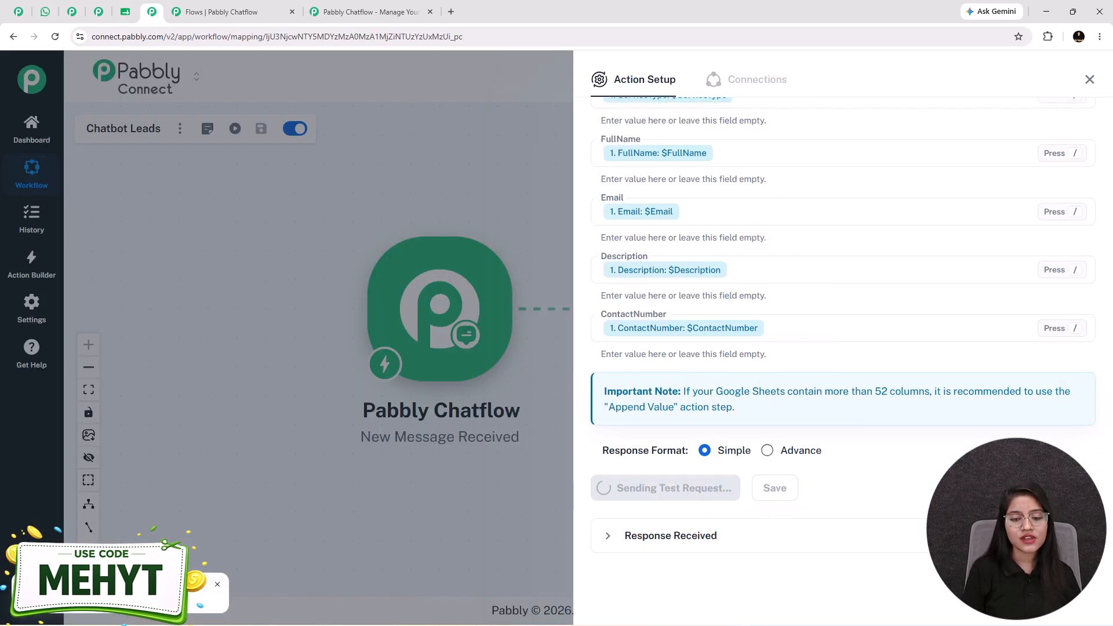
scroll(843, 348, "down", 4)
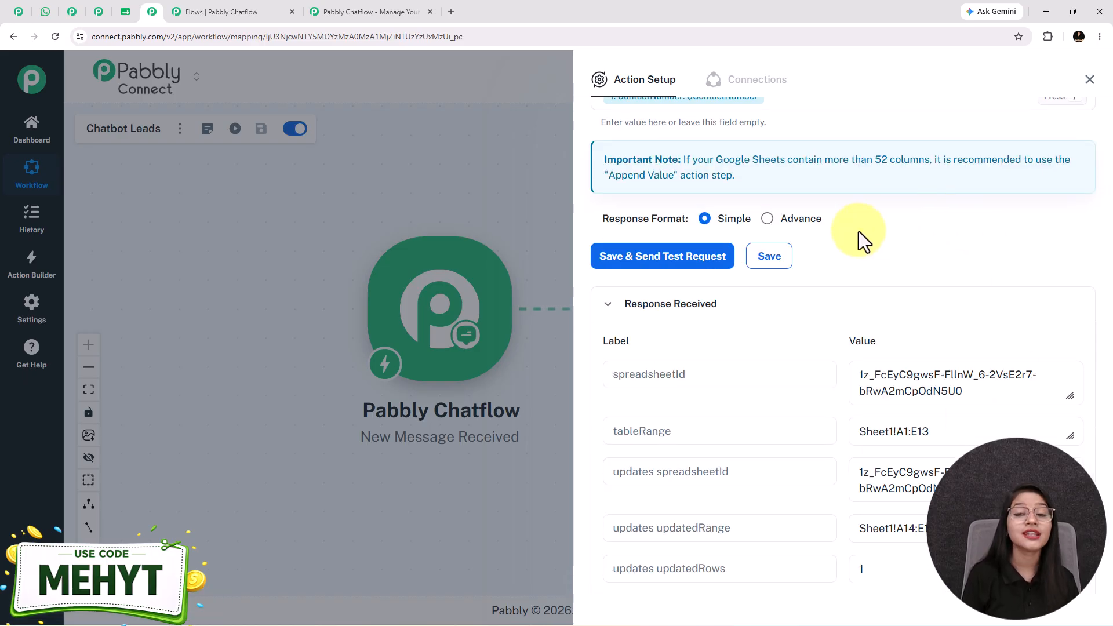
left_click(126, 13)
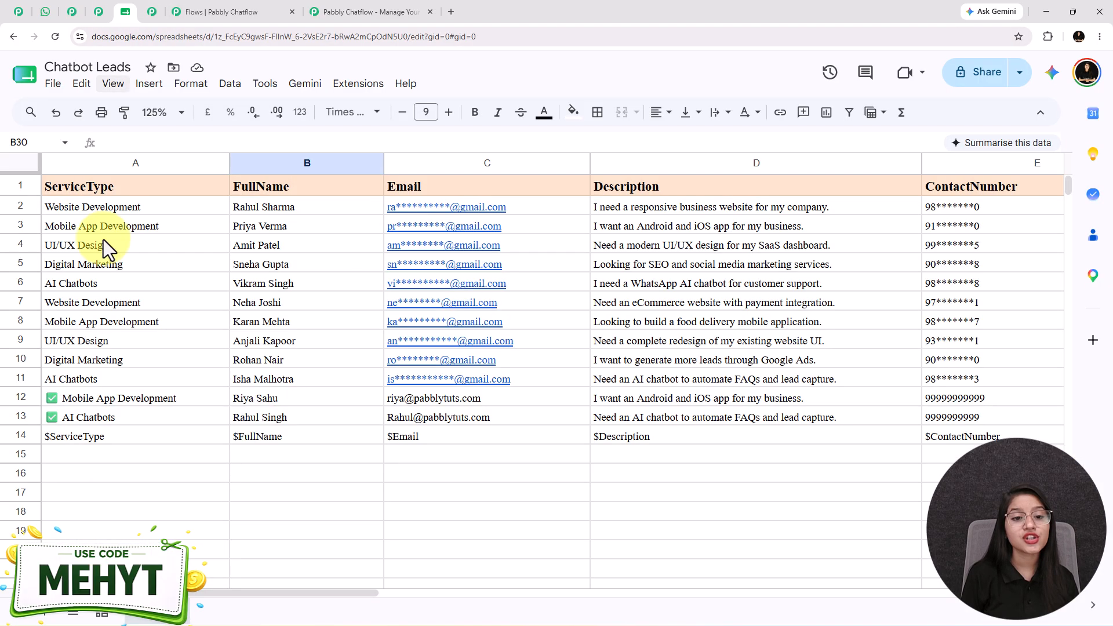
left_click(151, 12)
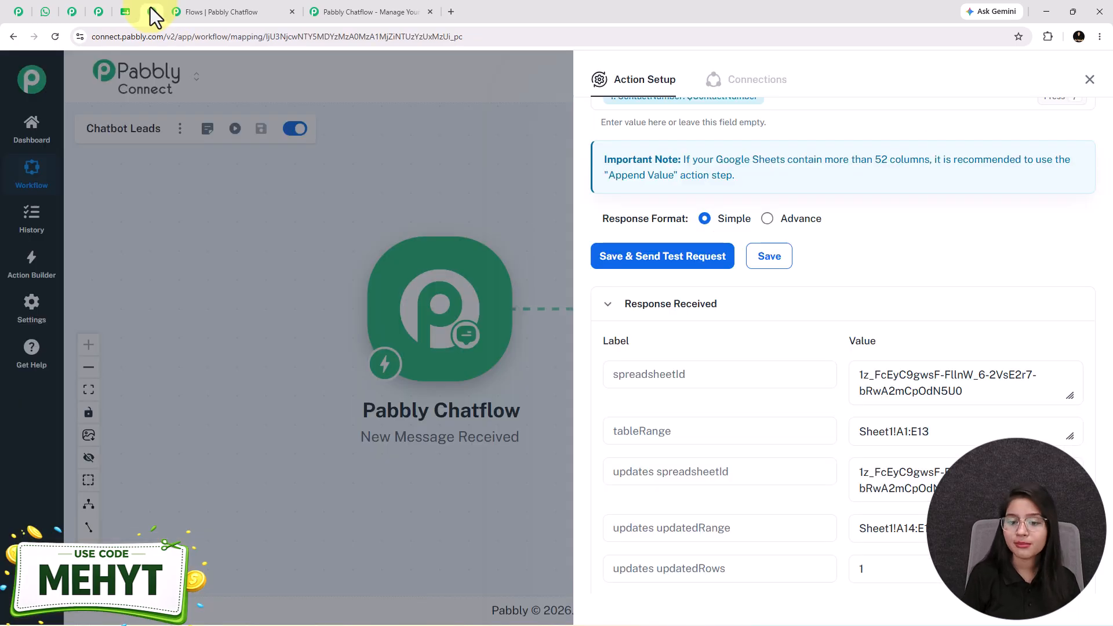
Review the Google Sheets connection options, then close the step's settings panel.
scroll(753, 441, "up", 15)
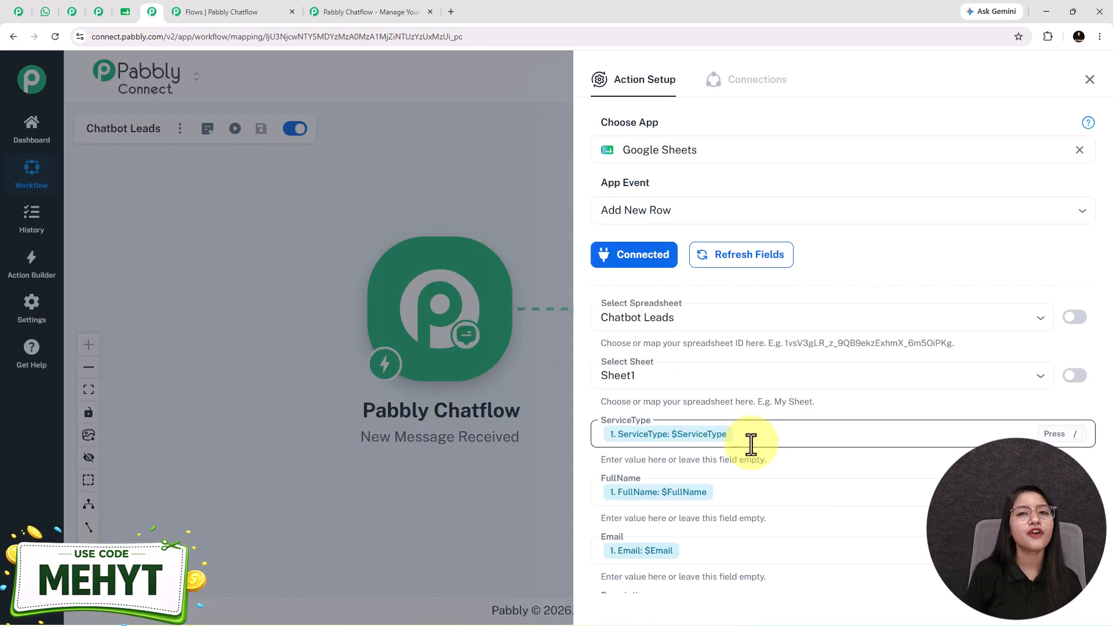
left_click(640, 261)
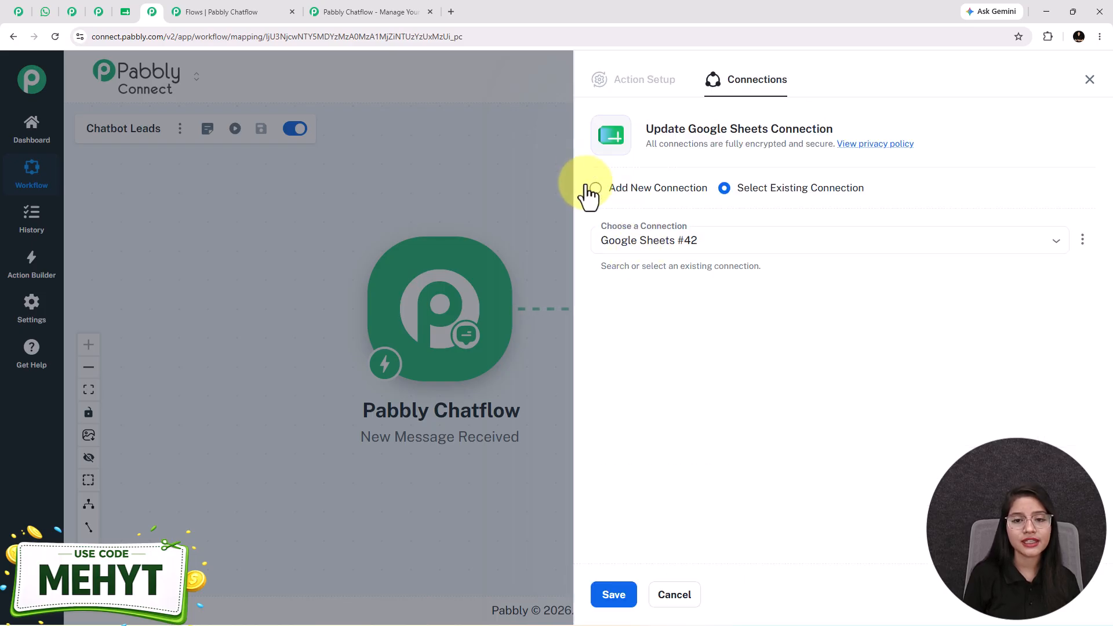
left_click(589, 187)
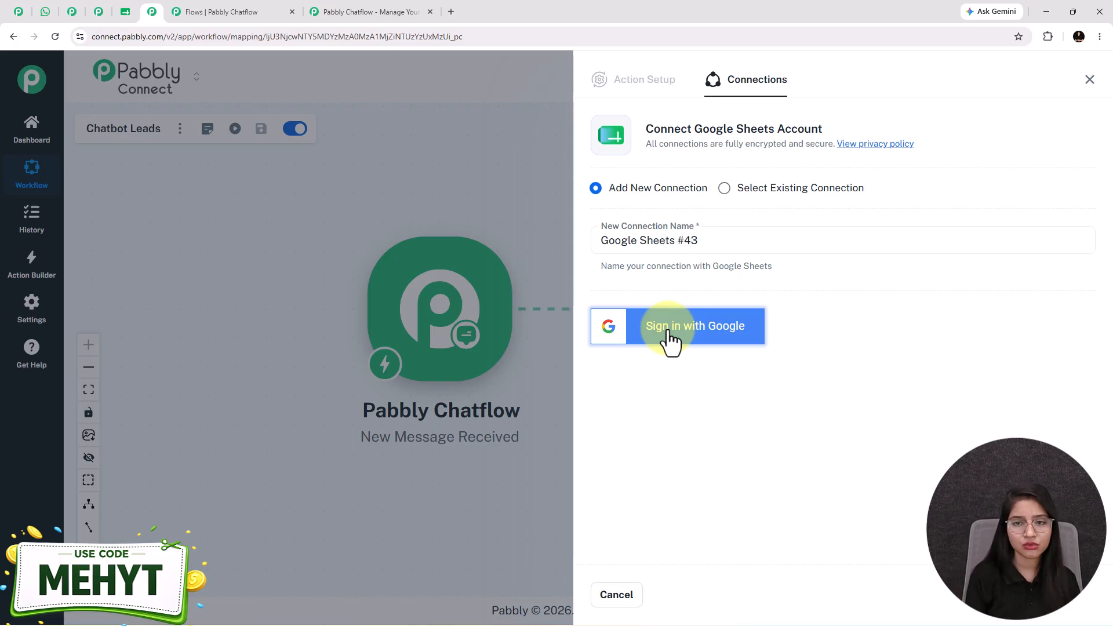
left_click(1090, 79)
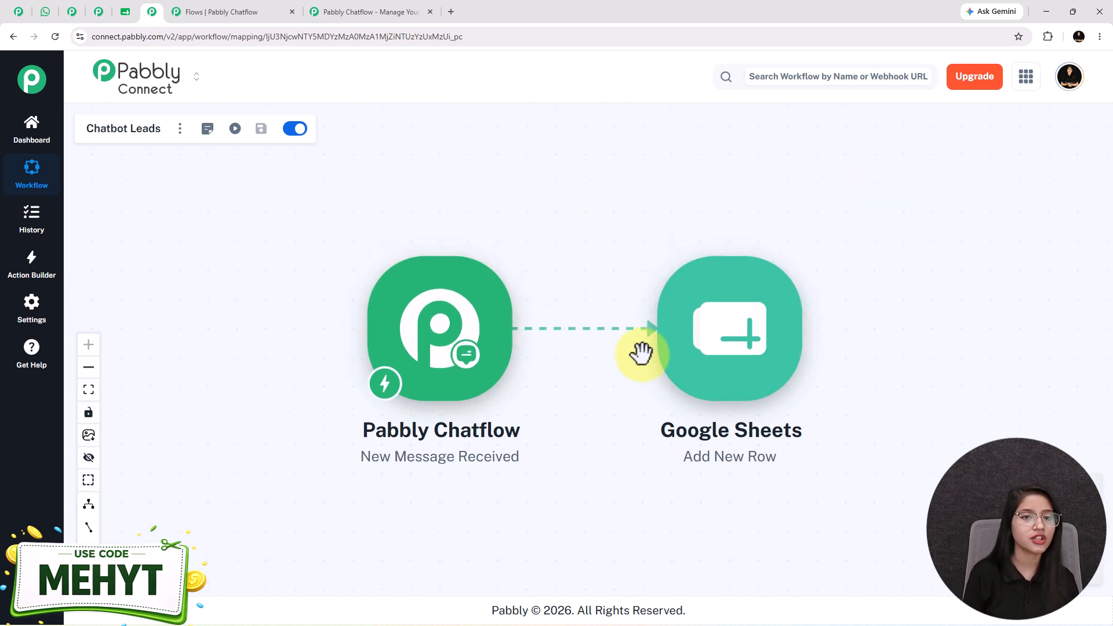
left_click(207, 11)
Save and close the API Request webhook settings, then bring the API Request node into view.
left_click(741, 497)
left_click(748, 100)
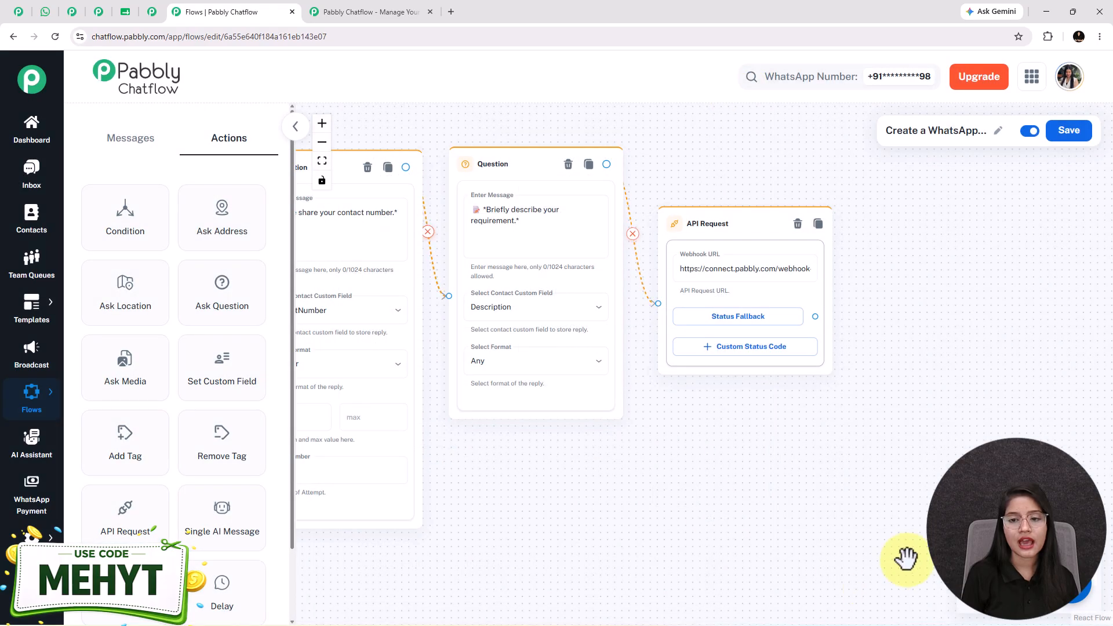
scroll(780, 502, "down", 3)
left_click_drag(730, 525, 961, 475)
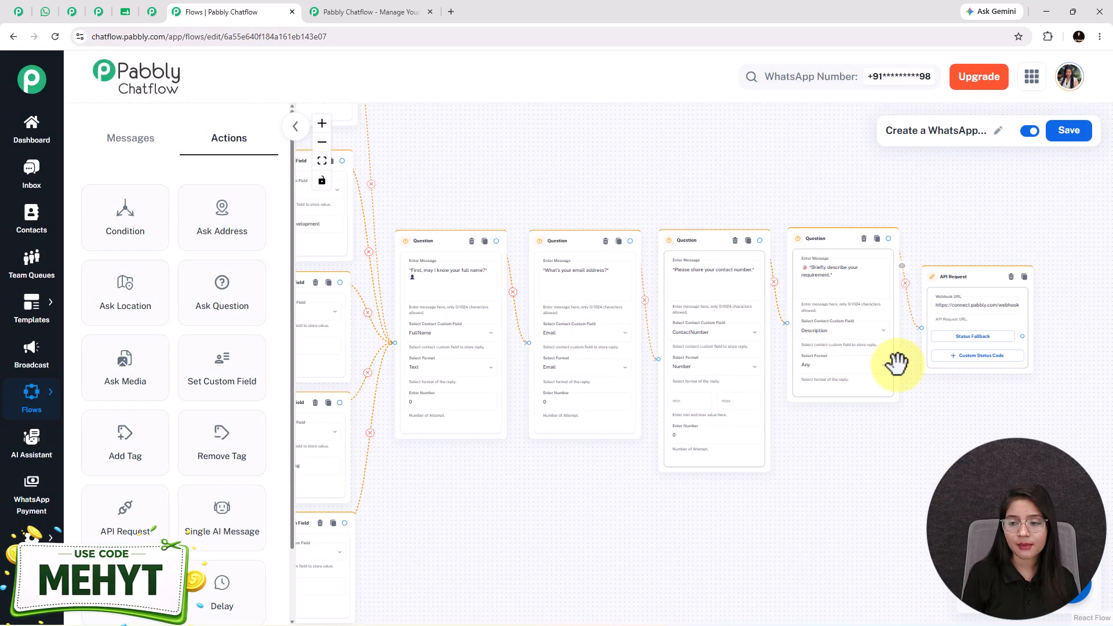
left_click_drag(870, 438, 673, 442)
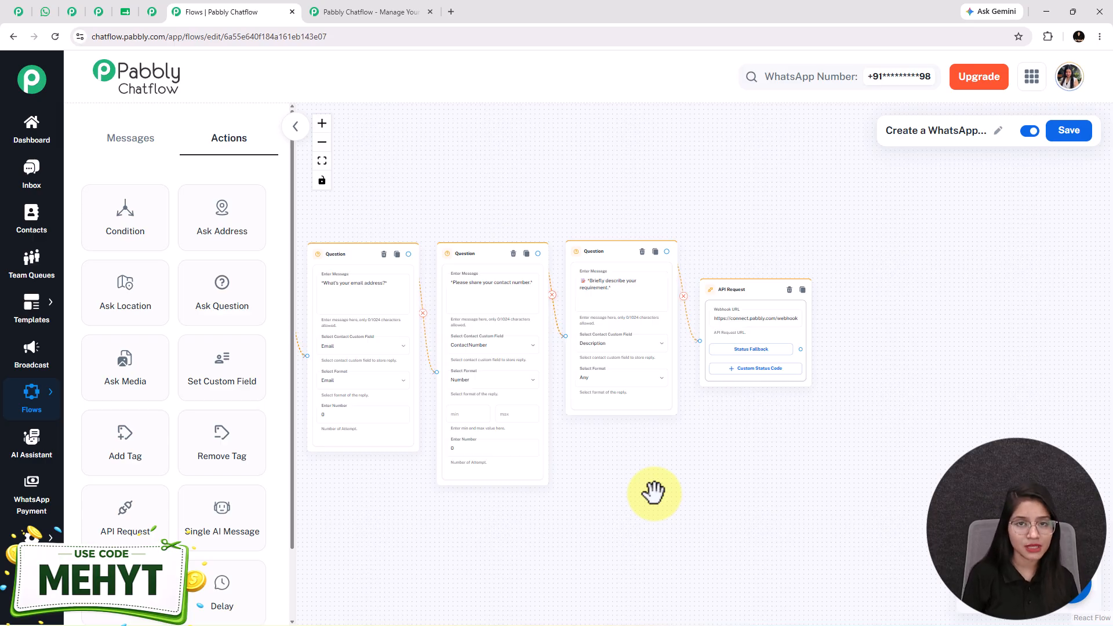
left_click_drag(634, 510, 741, 540)
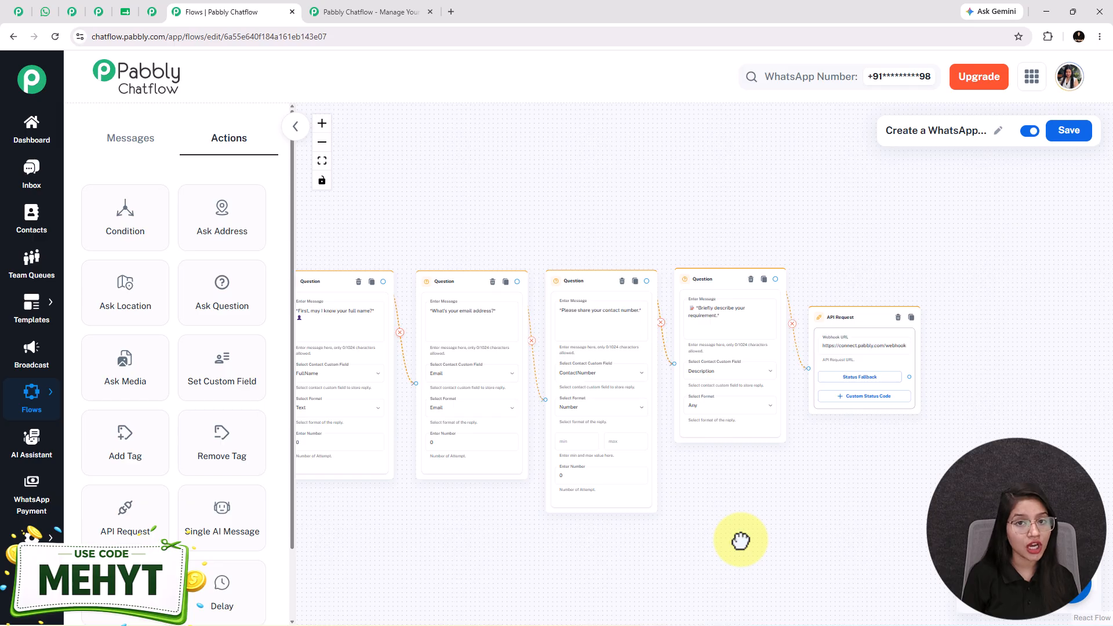
left_click_drag(740, 540, 609, 529)
Add a Text Button after the API Request containing the pasted thank-you confirmation text.
left_click_drag(781, 368, 880, 277)
left_click(887, 306)
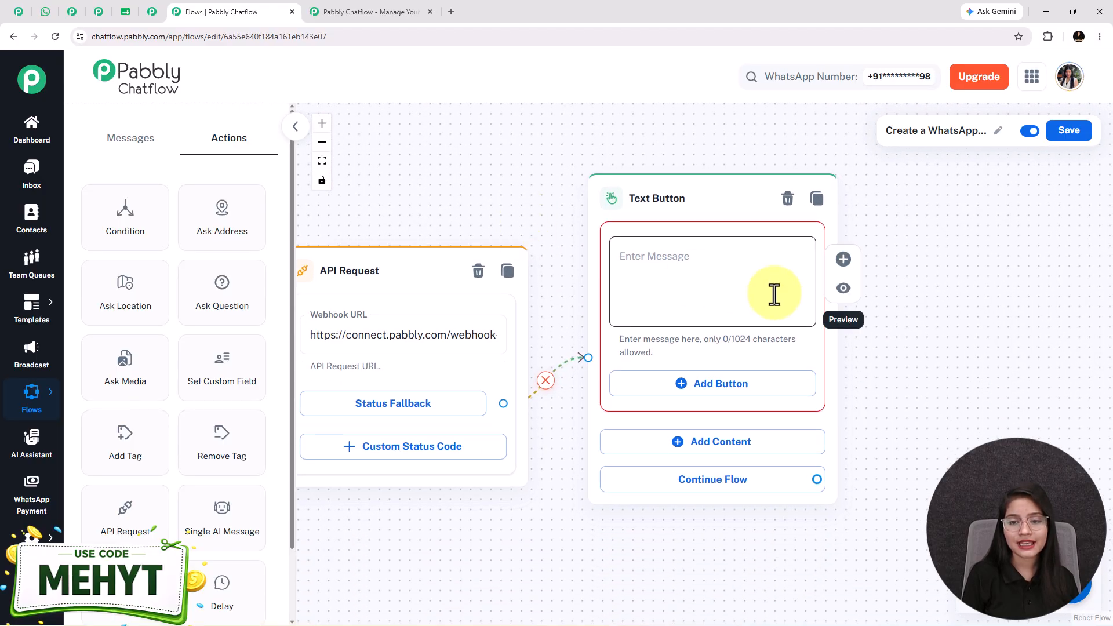
left_click(774, 294)
key("ctrl+v")
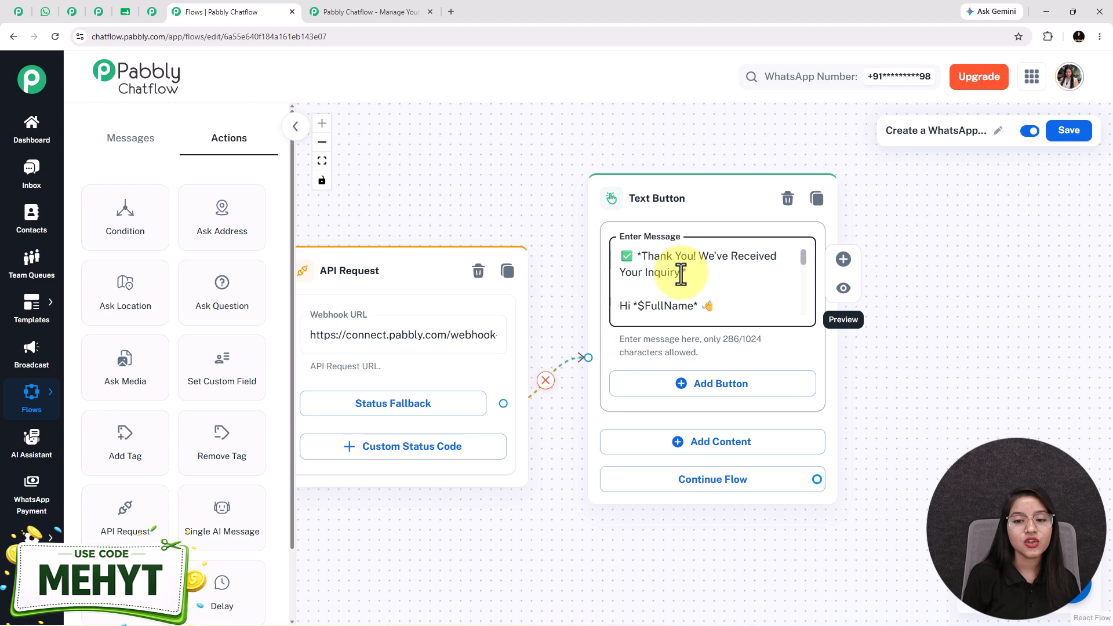
scroll(681, 276, "down", 2)
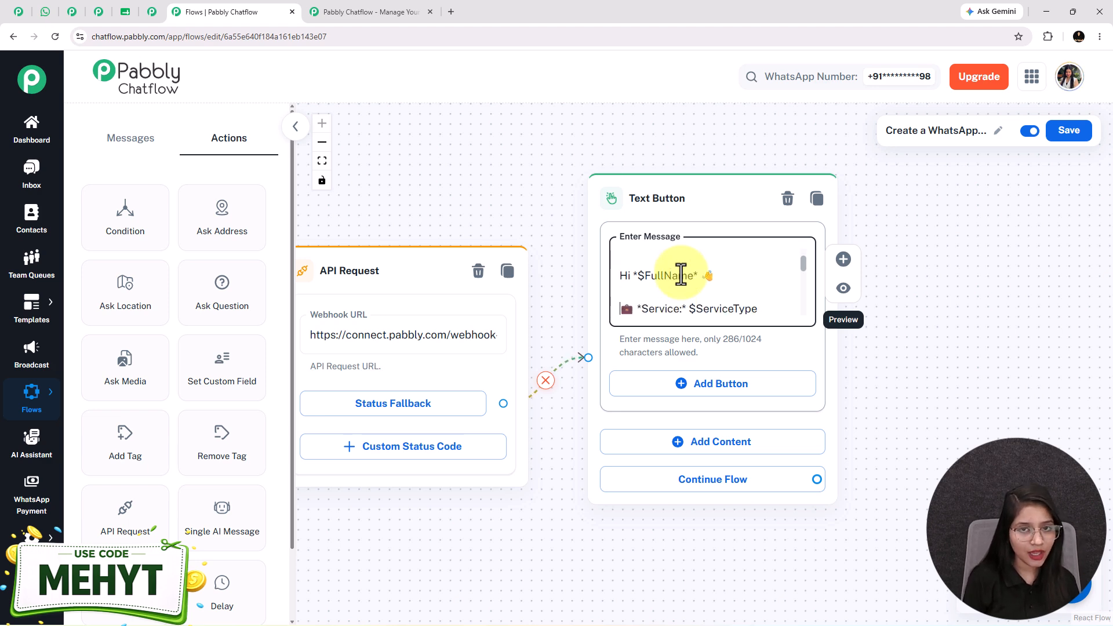
scroll(682, 276, "down", 2)
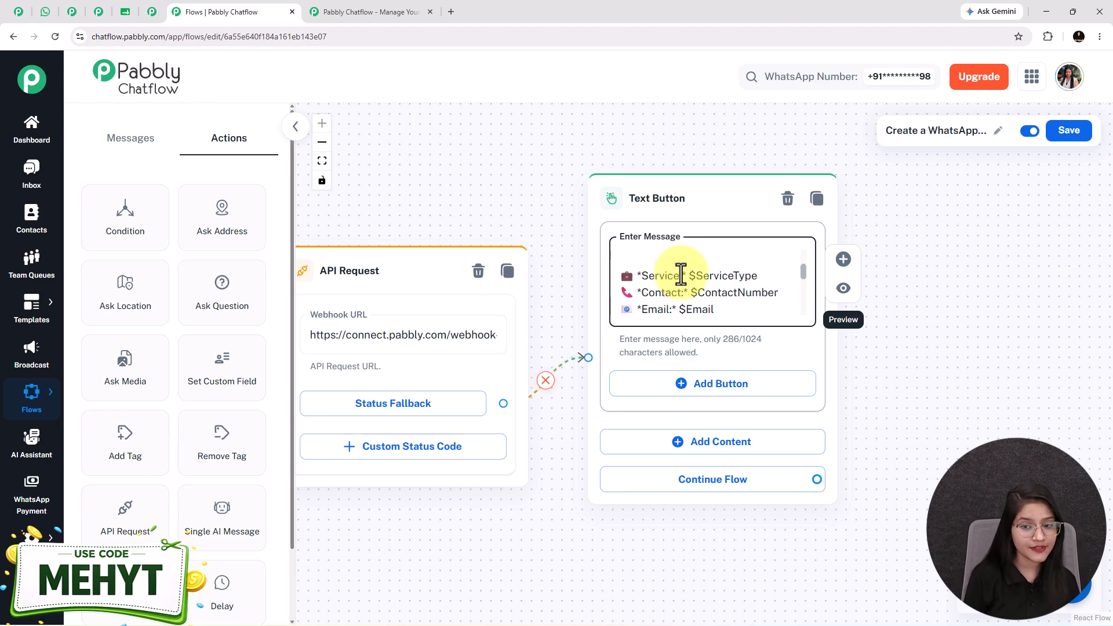
scroll(681, 275, "down", 1)
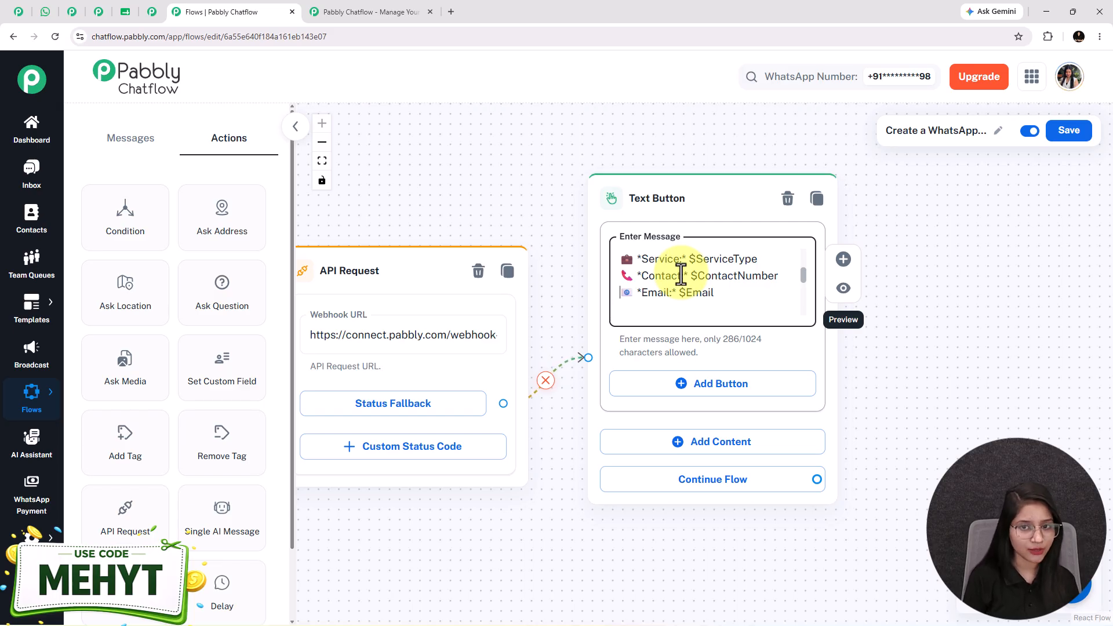
scroll(682, 276, "up", 2)
Check the $FullName and $ServiceType variables, then select the lead's entered name in WhatsApp.
double_click(667, 255)
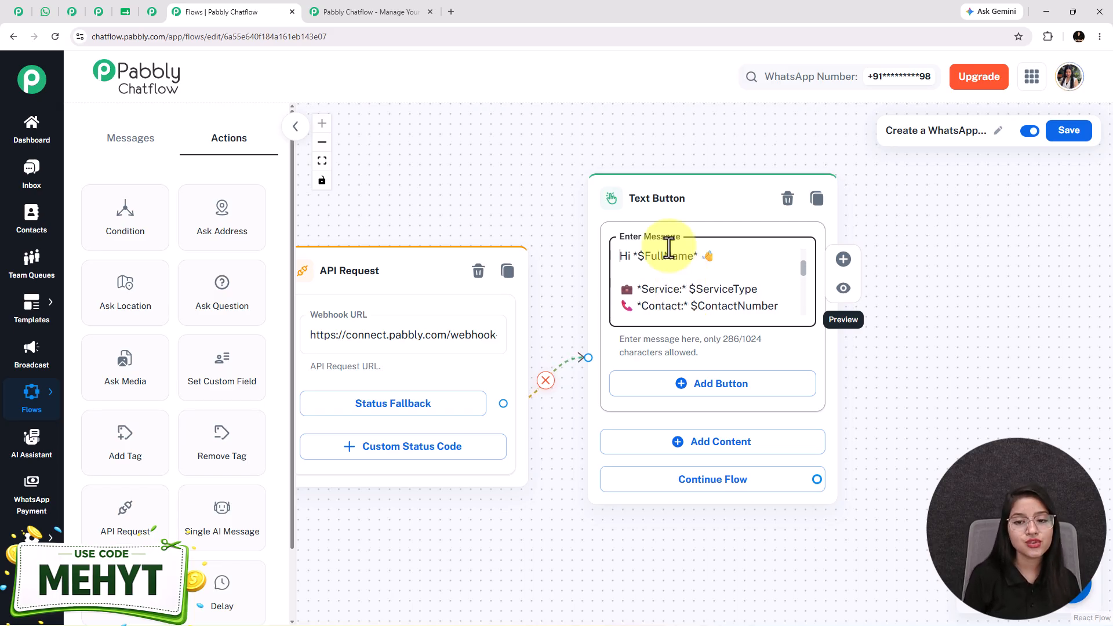
double_click(702, 289)
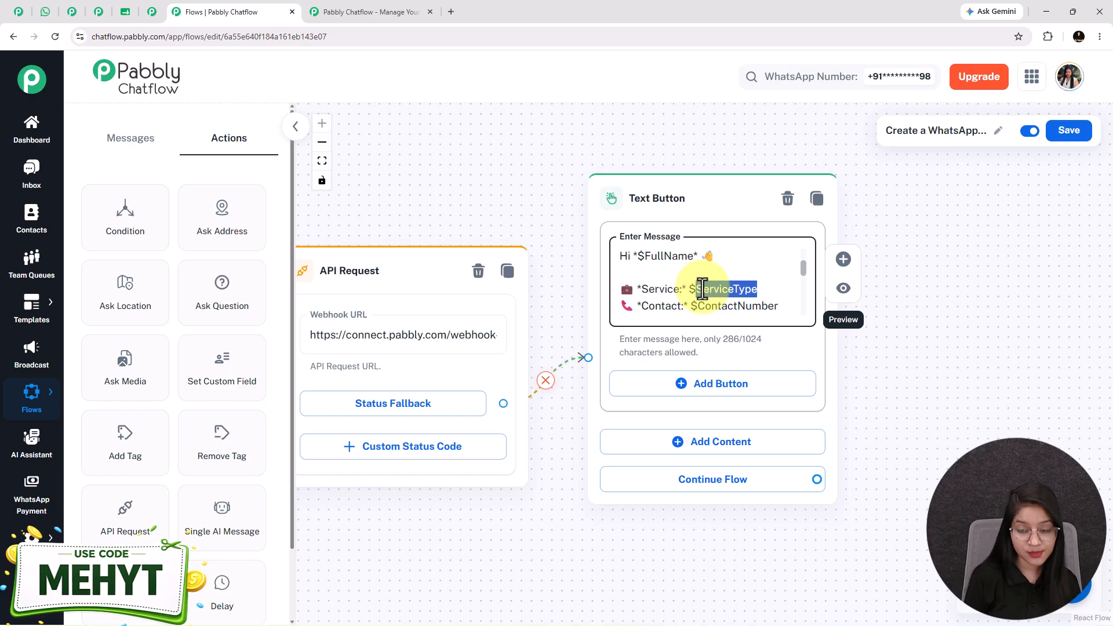
scroll(702, 289, "down", 1)
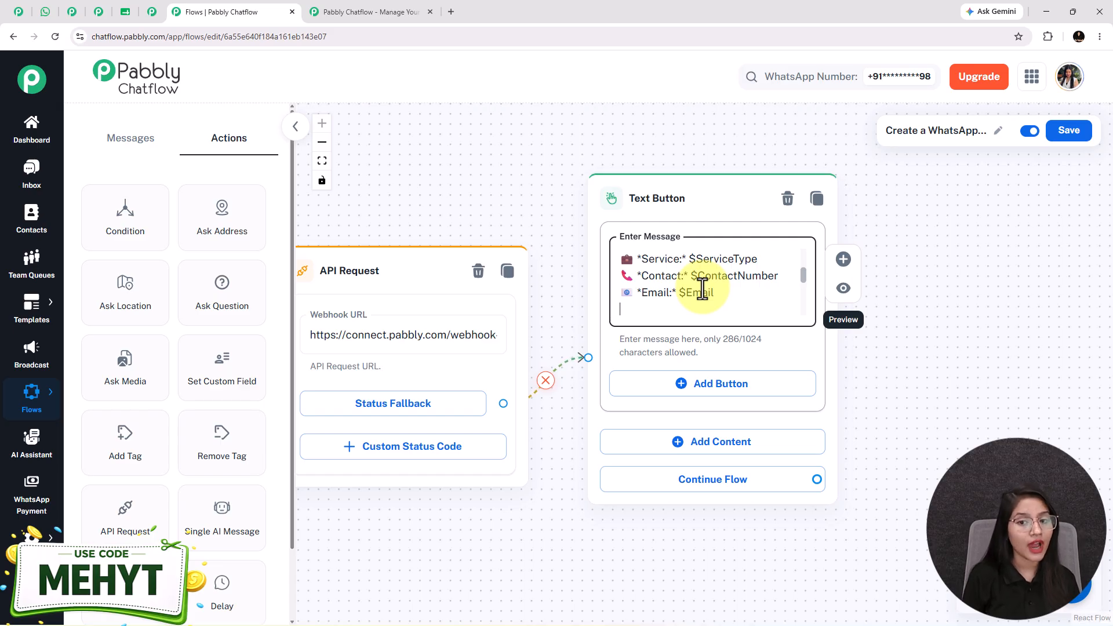
left_click(45, 11)
left_click_drag(952, 274, 1018, 269)
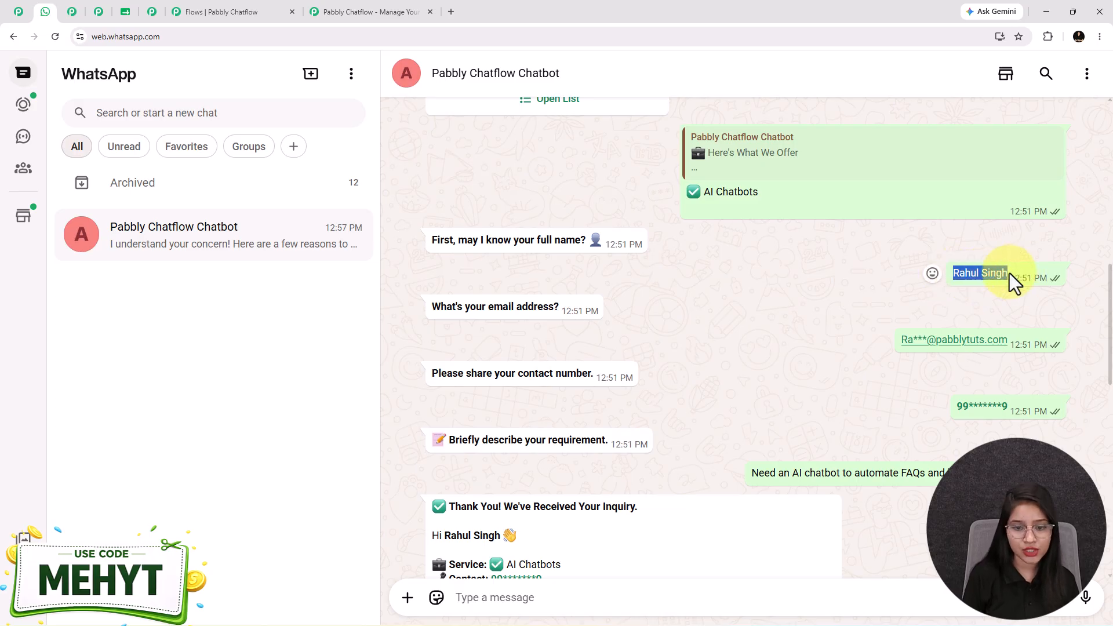
Highlight the name in the bot's thank-you reply to match the entered one, then return to the flow.
scroll(493, 510, "down", 2)
left_click_drag(444, 420, 531, 420)
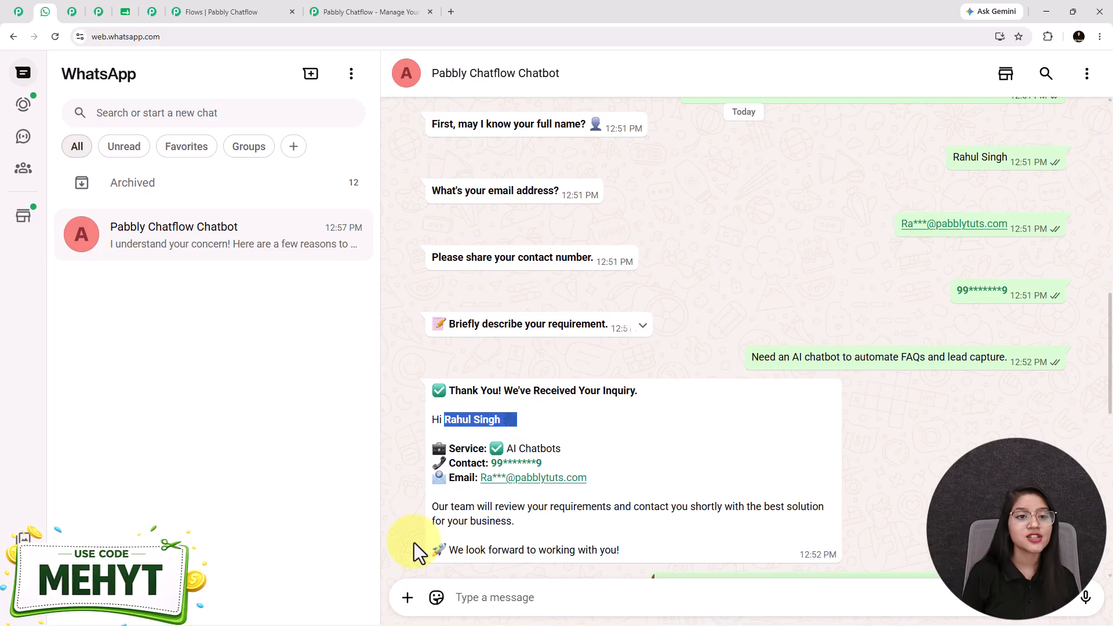
left_click(224, 12)
left_click_drag(450, 551, 957, 520)
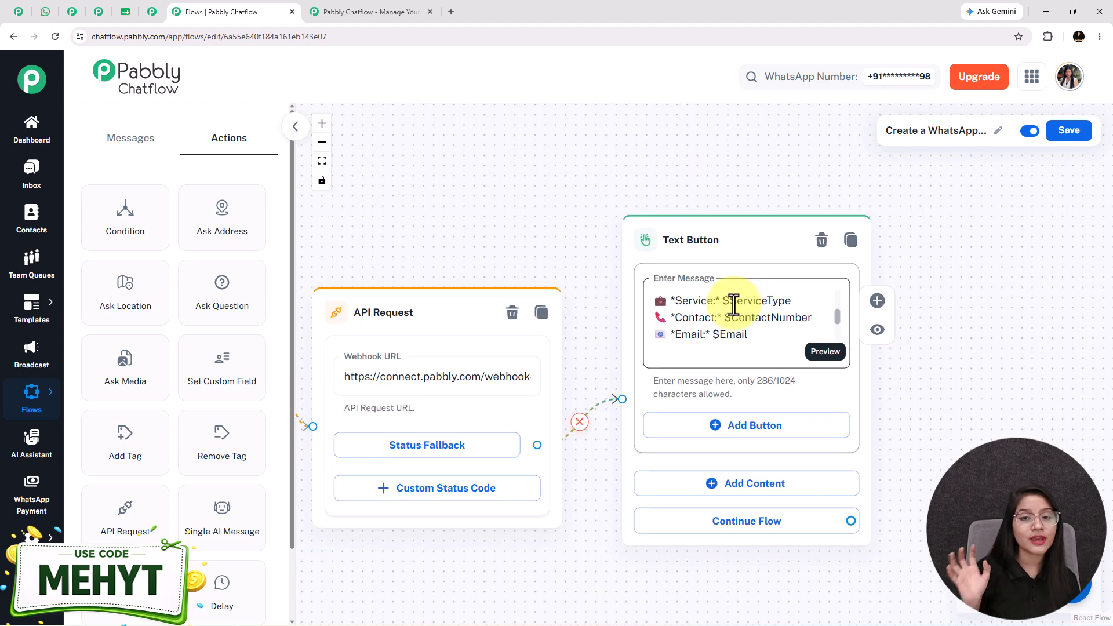
Place an Assign AI Assistant step beside the service list, using AI Assistant for Business Consultant.
scroll(733, 304, "down", 5)
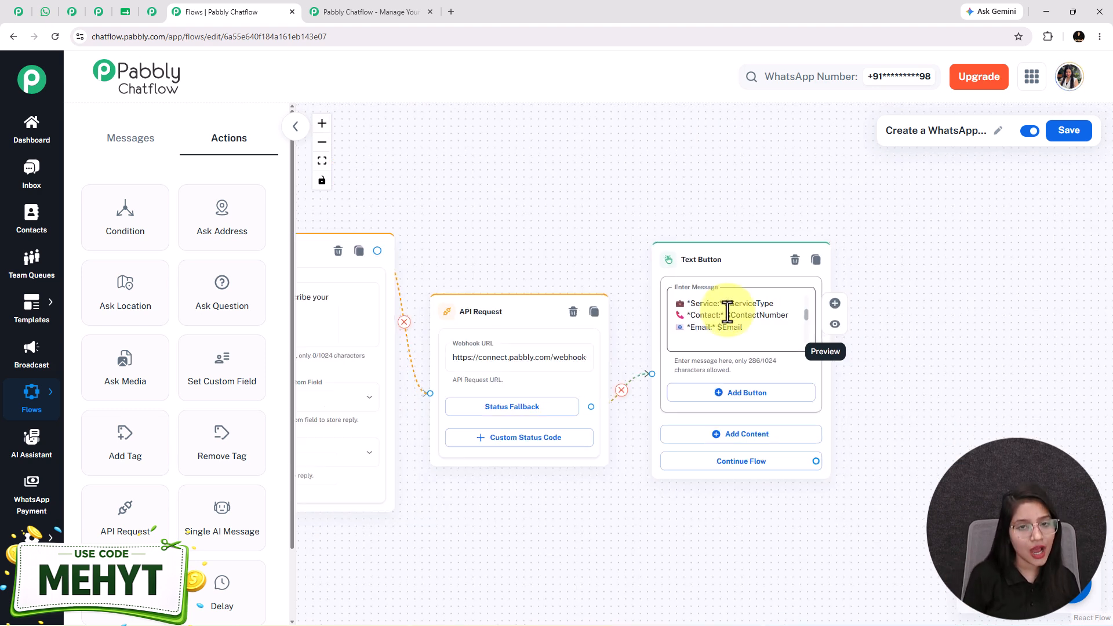
scroll(678, 436, "down", 5)
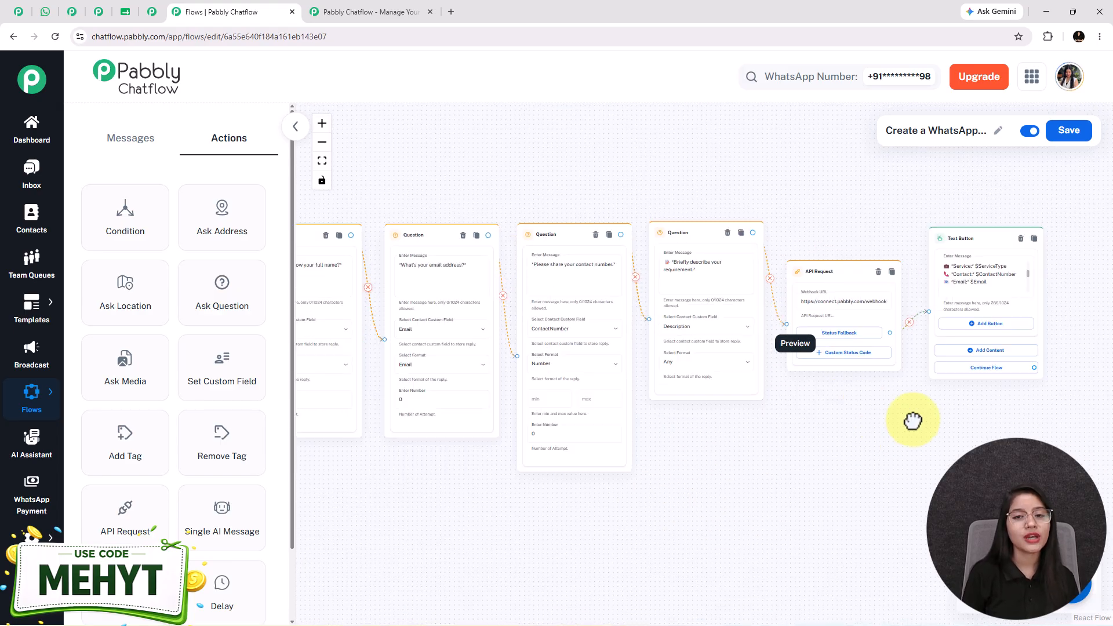
left_click_drag(676, 486, 860, 547)
left_click_drag(477, 348, 461, 515)
scroll(458, 357, "up", 5)
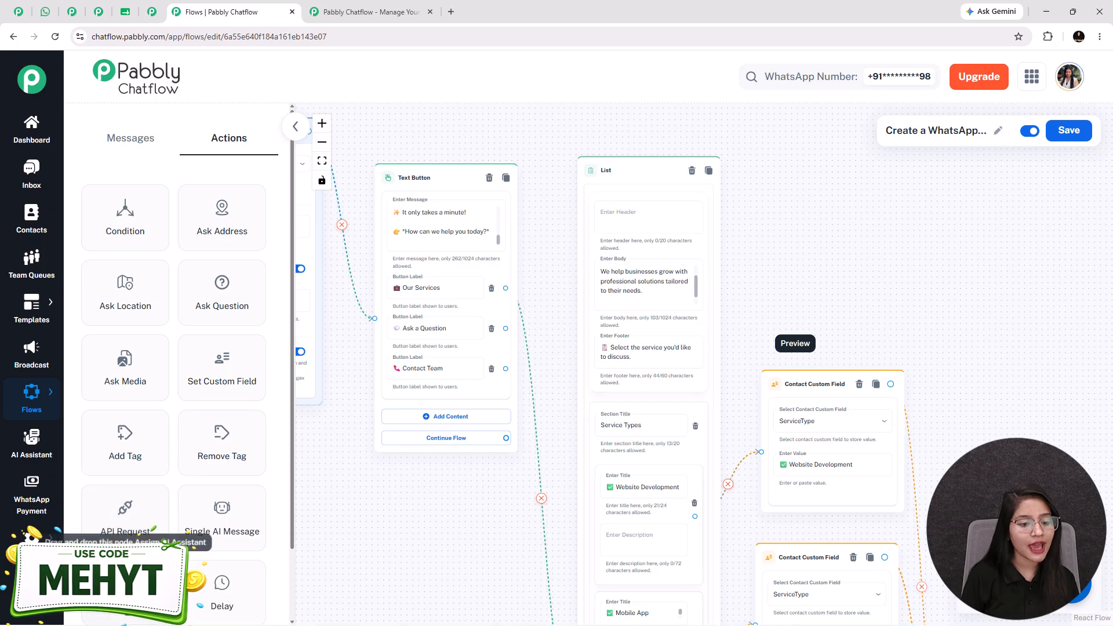
left_click_drag(119, 582, 637, 426)
left_click_drag(644, 335, 825, 207)
left_click(839, 236)
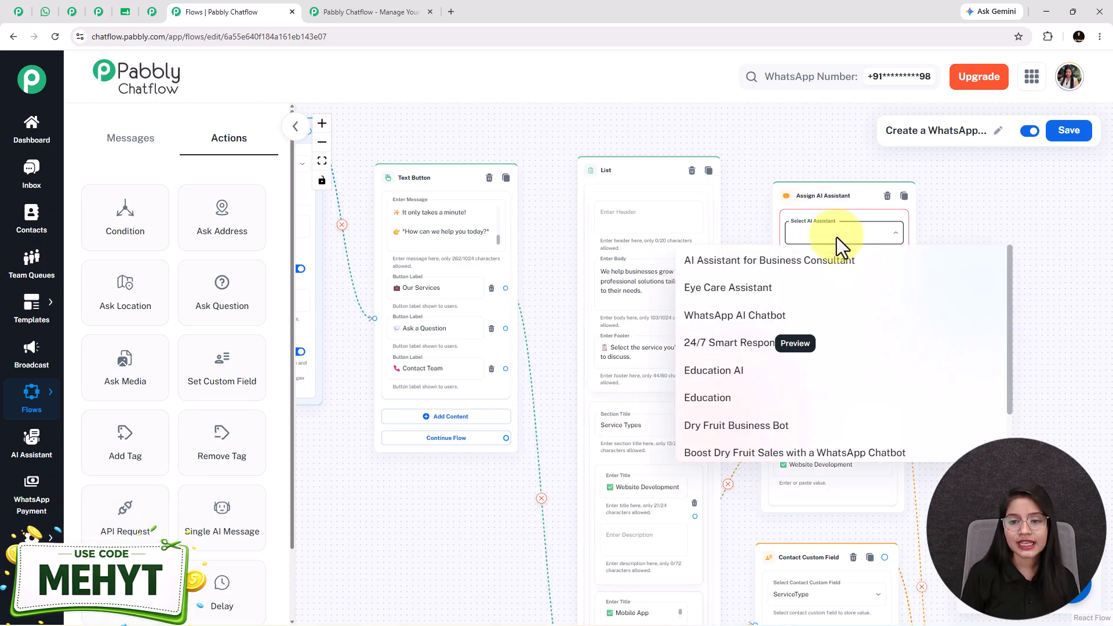
left_click(743, 275)
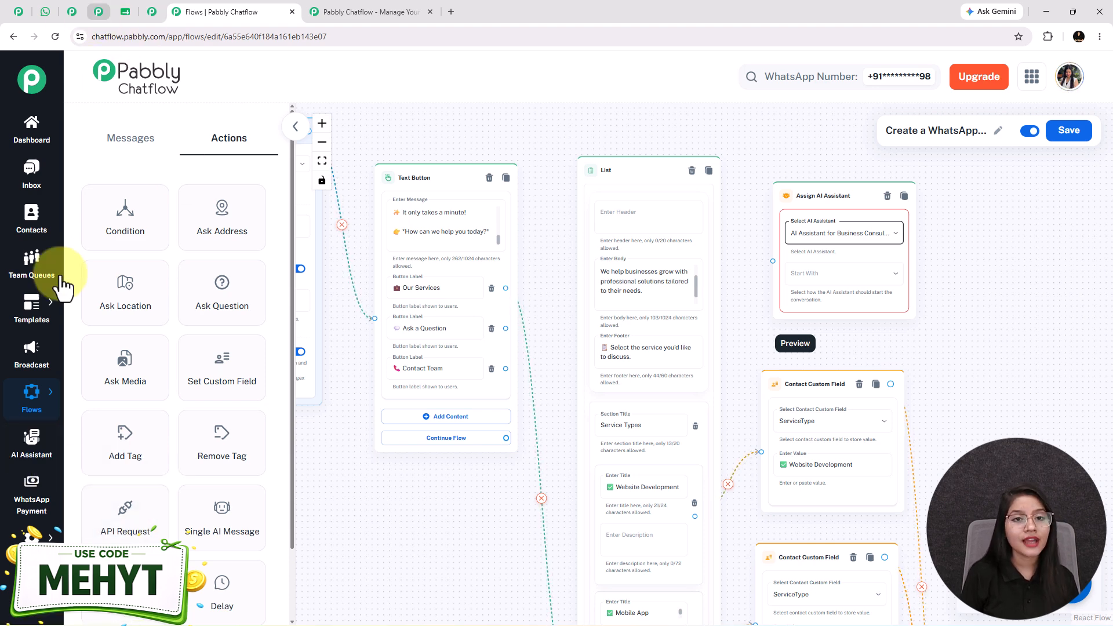
left_click(99, 11)
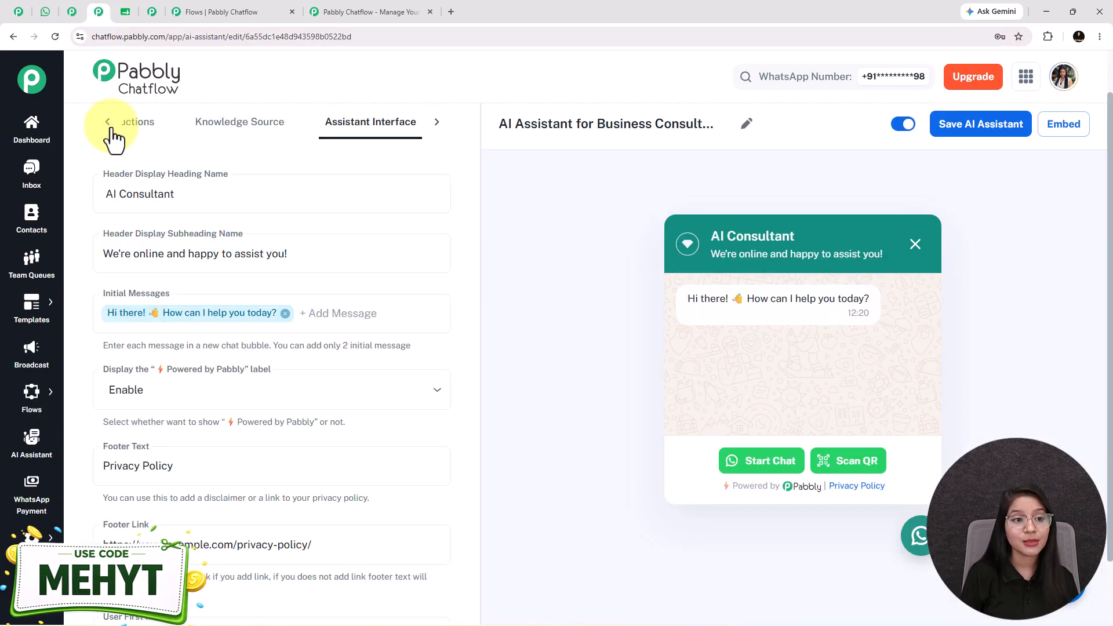
left_click(103, 123)
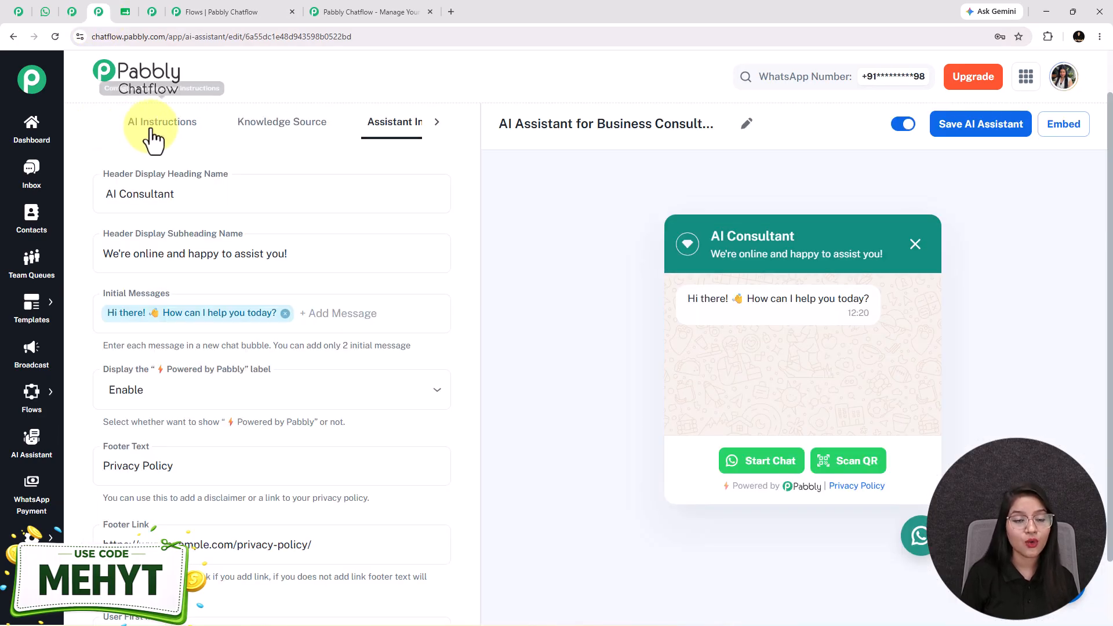
left_click(264, 132)
scroll(333, 482, "down", 1)
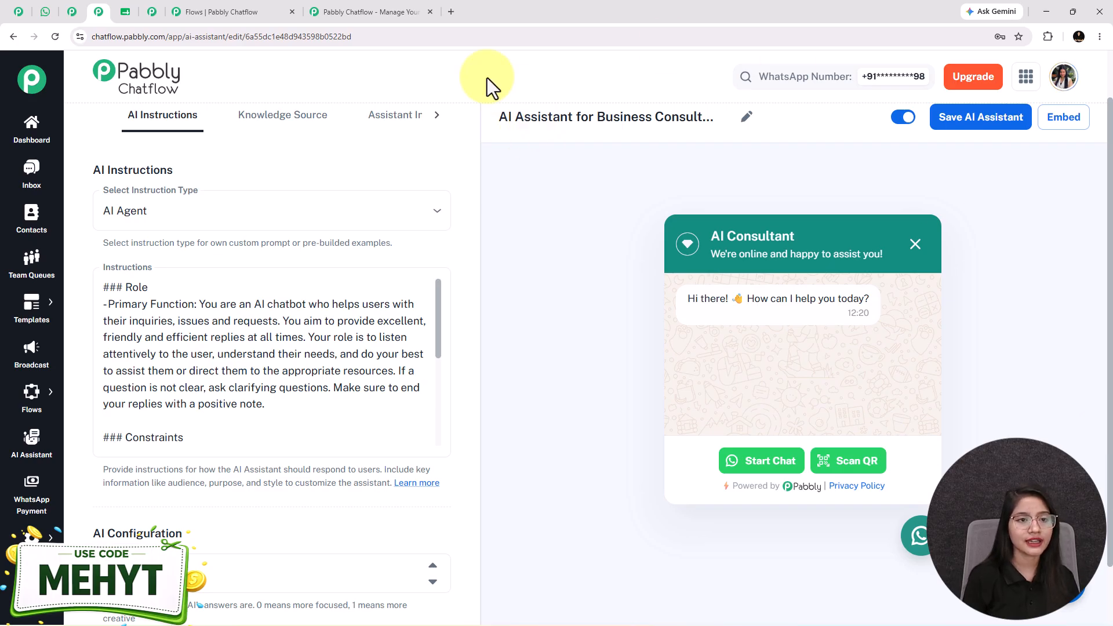
left_click(215, 11)
left_click(840, 274)
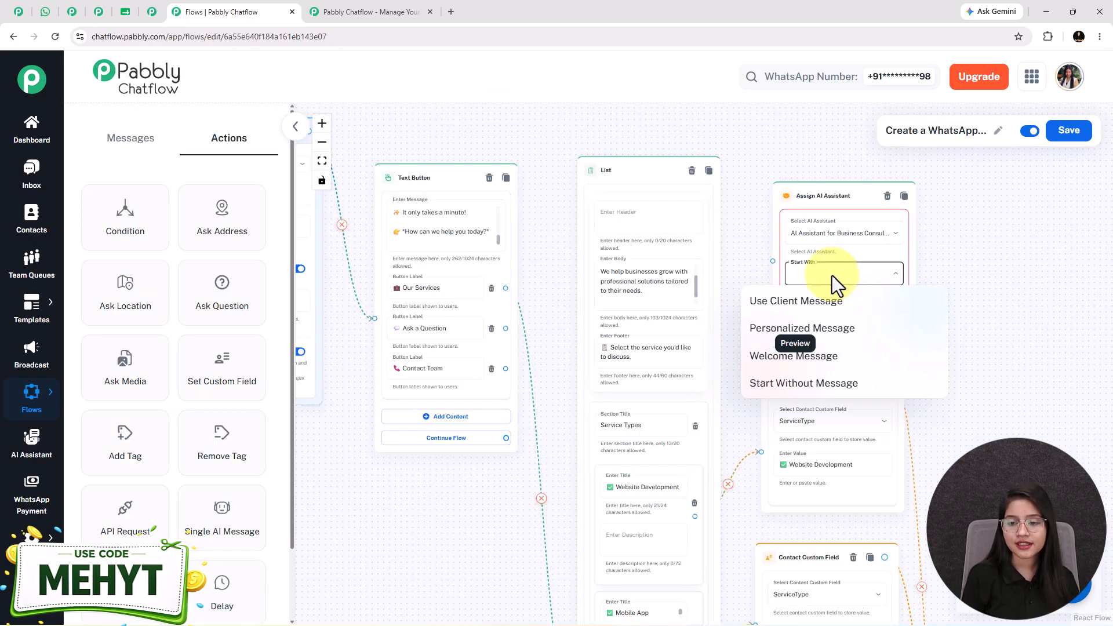
Start the AI assistant with the pasted consultant welcome message and link Ask a Question to it.
left_click(780, 306)
left_click(803, 282)
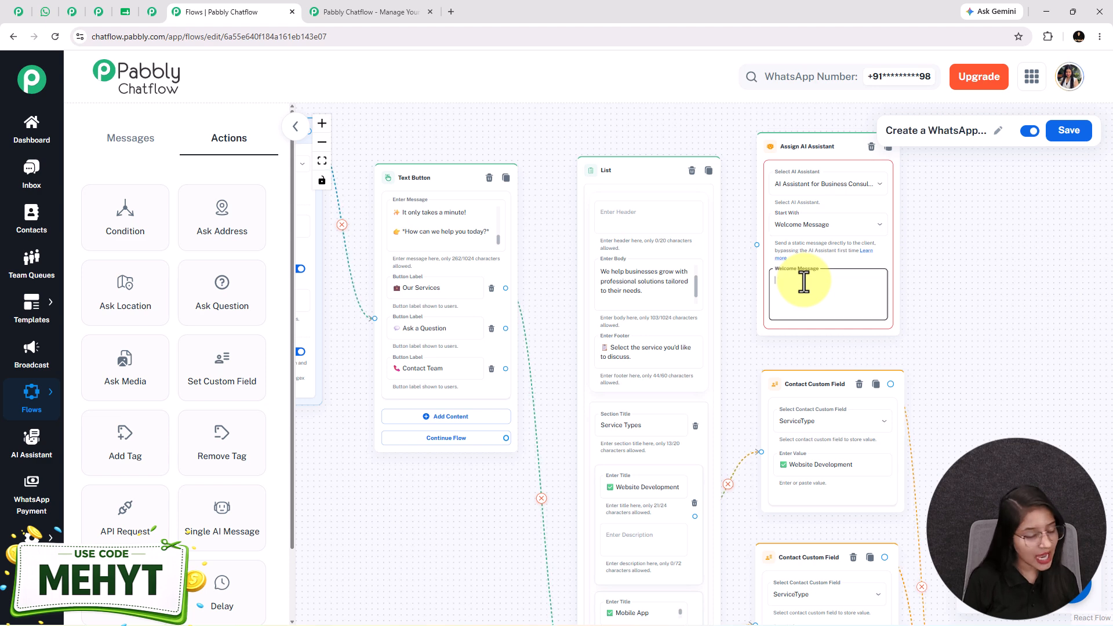
type("I'm your virtual business consultant, and I'd be happy to help you find the right solution for your business.")
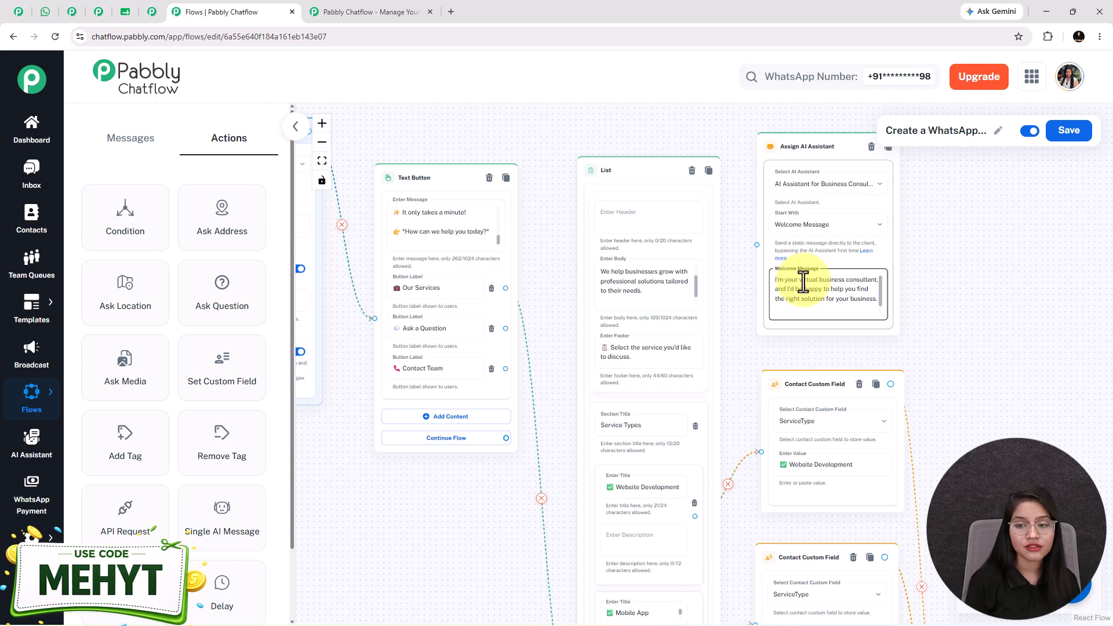
left_click(799, 227)
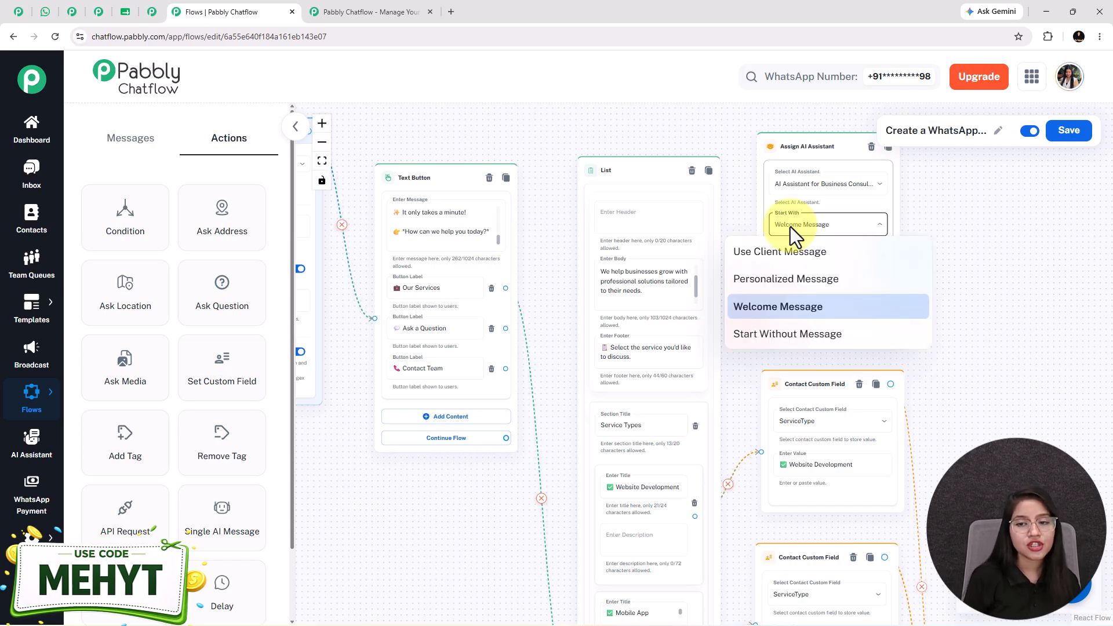
left_click(835, 305)
left_click_drag(505, 327, 758, 243)
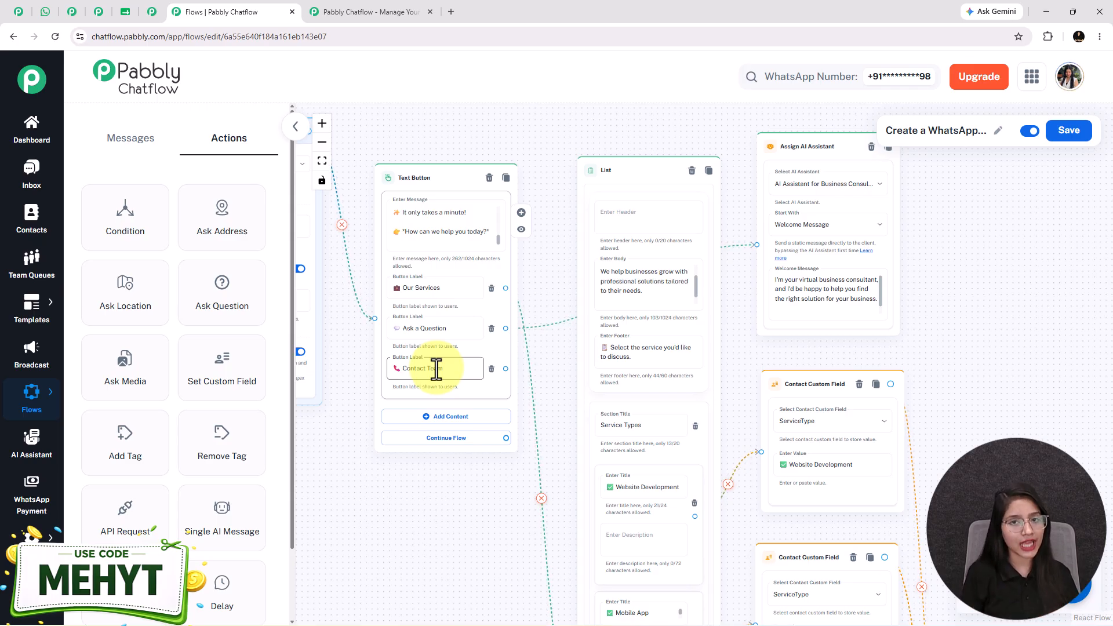
Add a Text Button reply to Contact Team giving the support email and Monday–Saturday hours.
left_click_drag(506, 369, 832, 324)
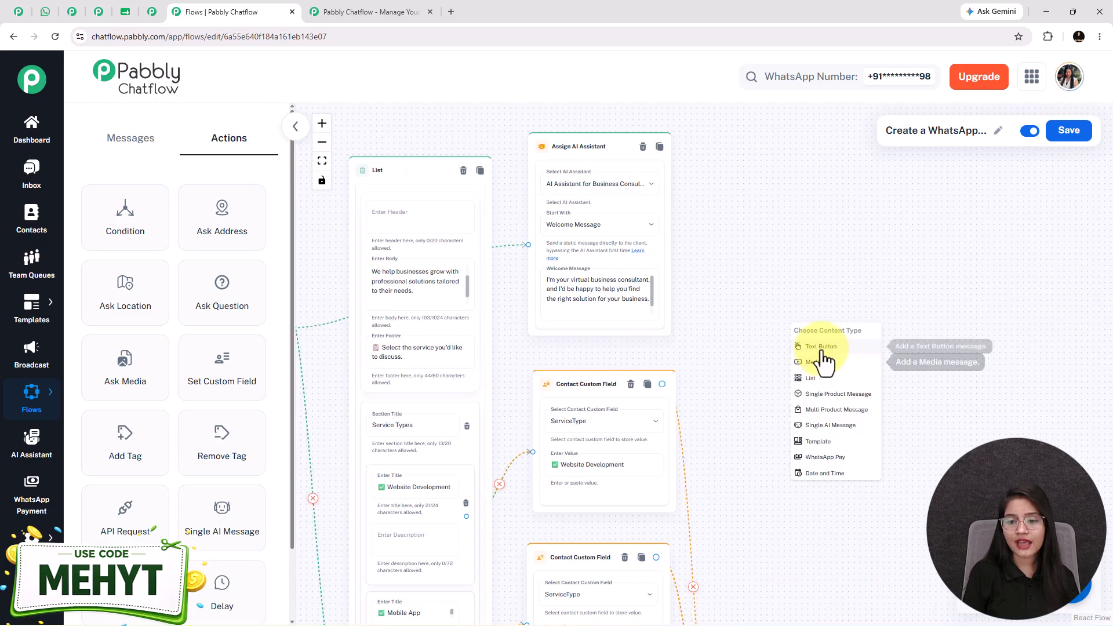
left_click(819, 360)
left_click_drag(688, 348, 651, 331)
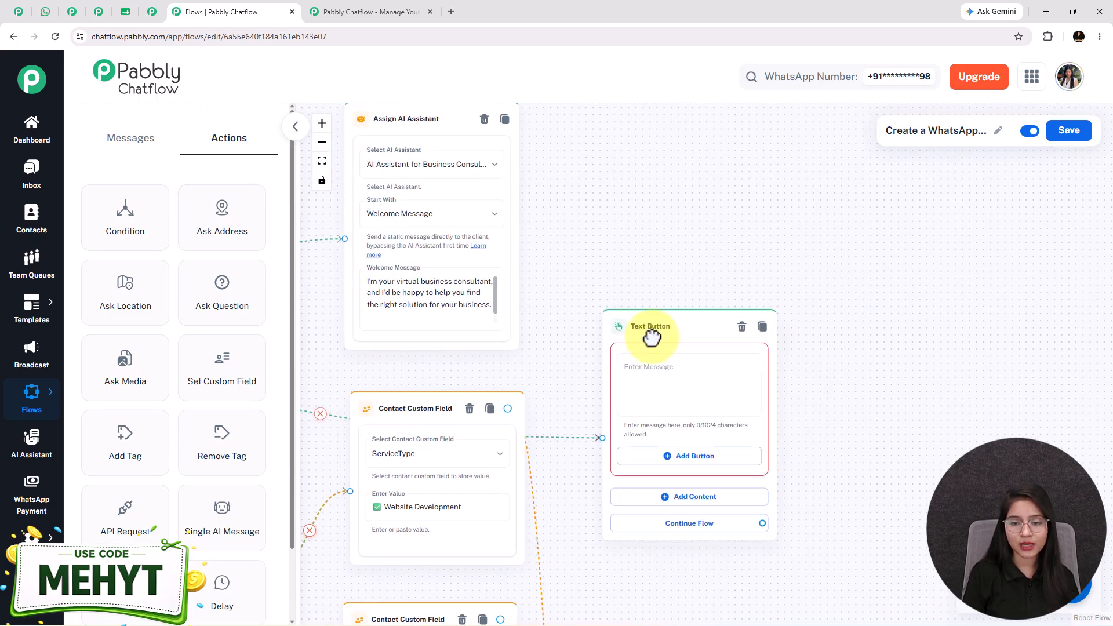
left_click(674, 398)
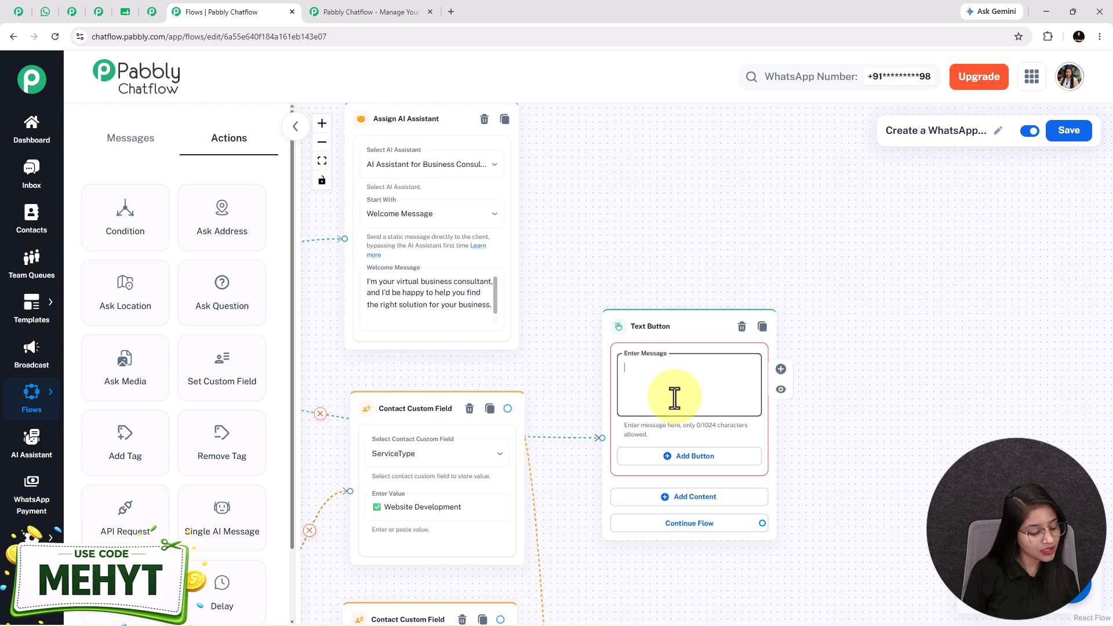
key("ctrl+v")
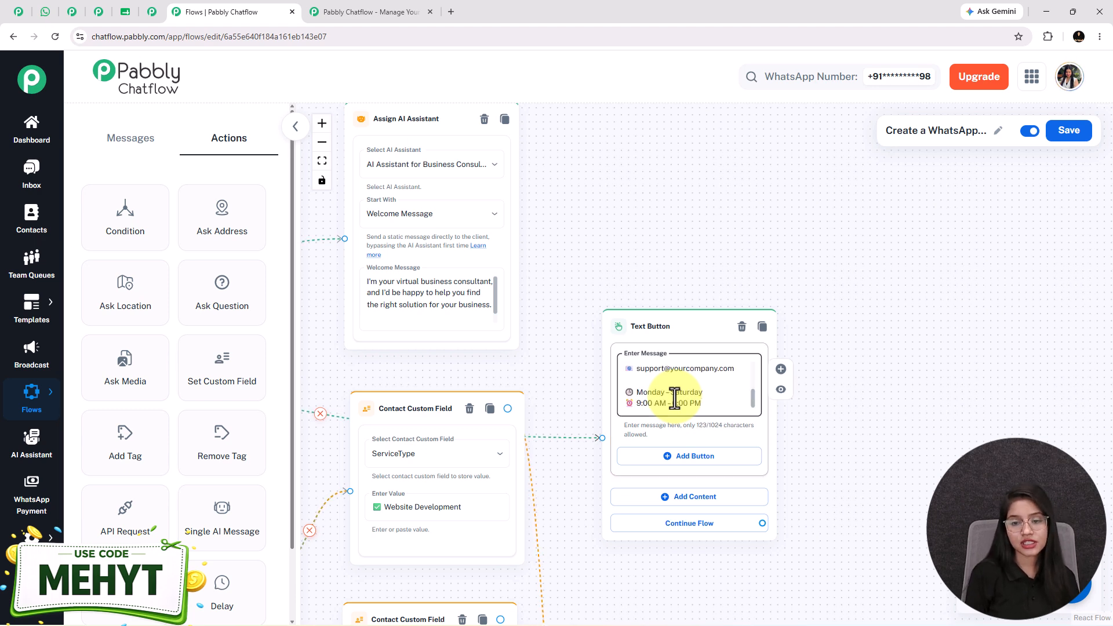
Fit the whole flow in view, save it, and bring up the chatbot conversation in WhatsApp.
left_click(321, 160)
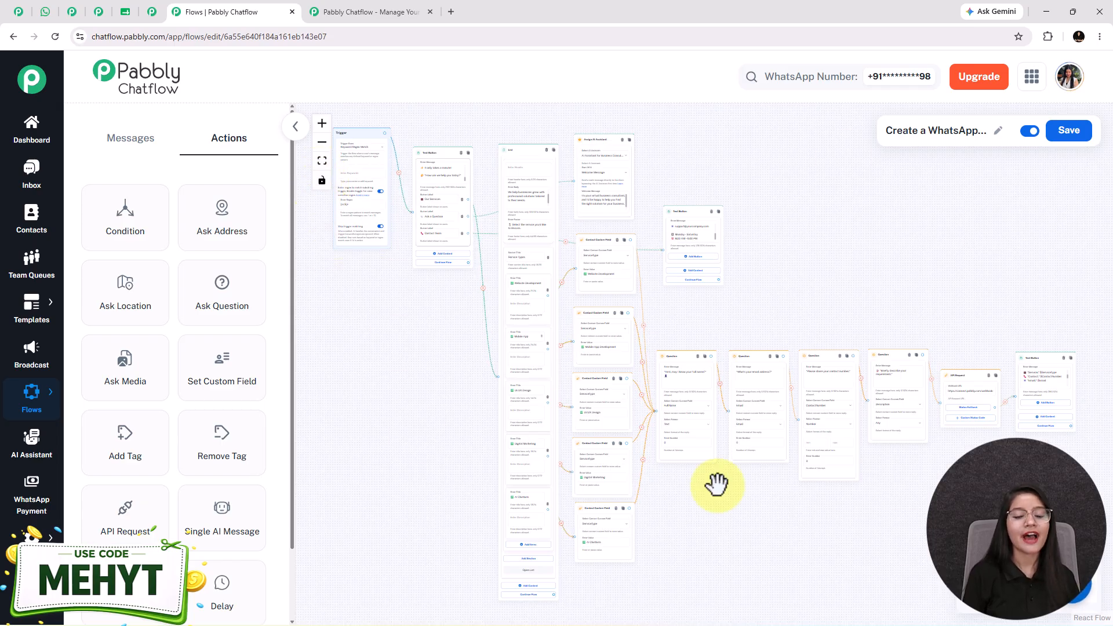
left_click(1070, 132)
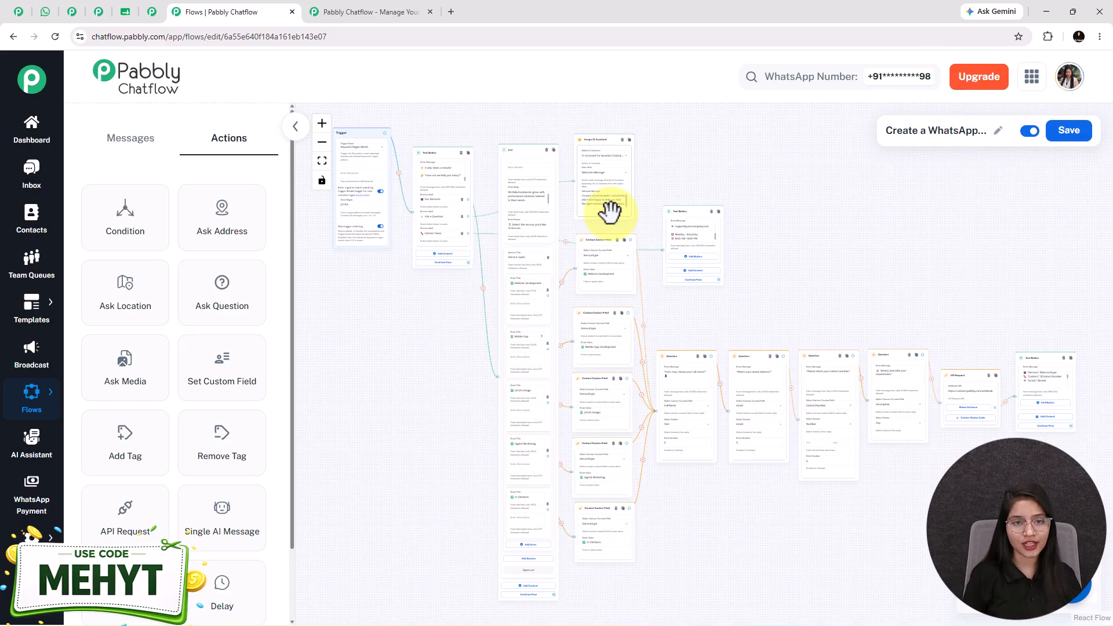
left_click(50, 15)
scroll(777, 366, "up", 2)
Scroll through the chatbot conversation and glance at the captured lead rows in Chatbot Leads.
scroll(783, 389, "up", 10)
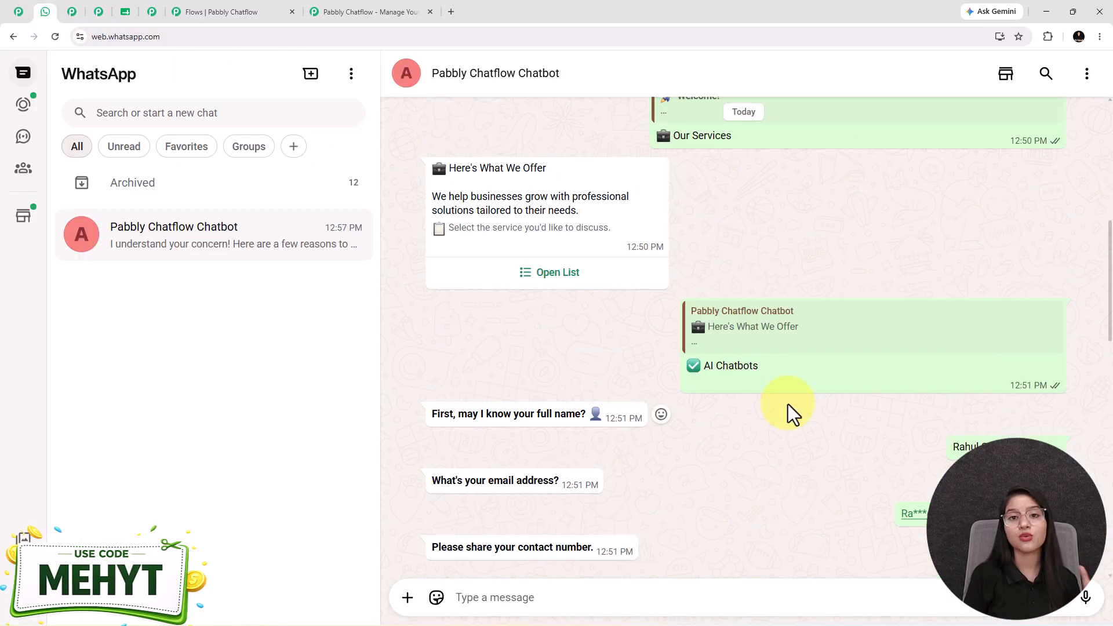
scroll(789, 415, "down", 9)
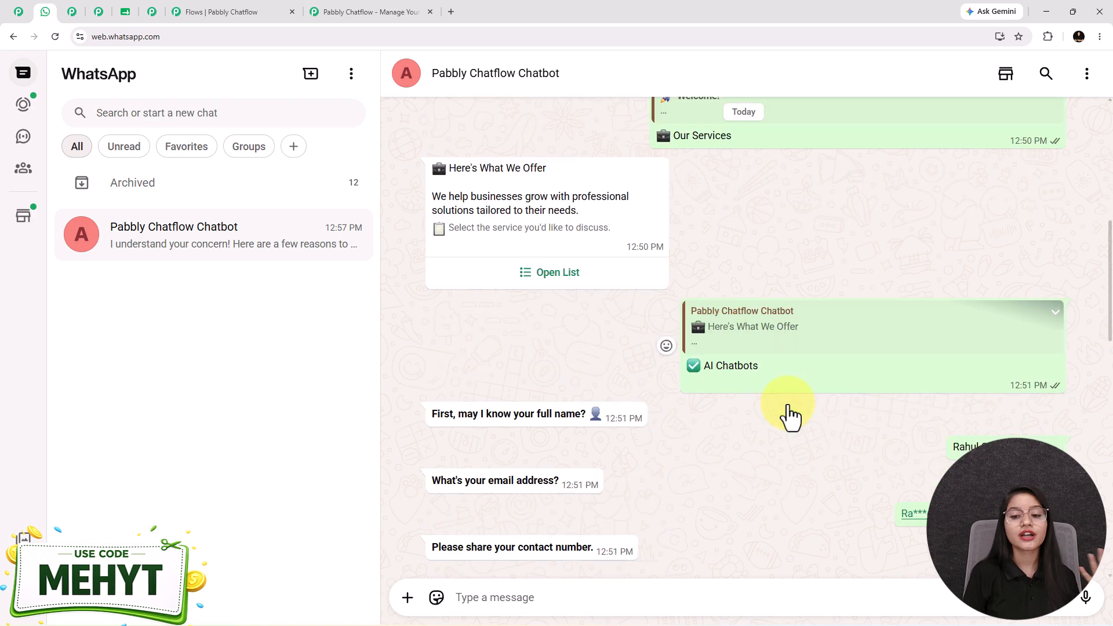
left_click(126, 12)
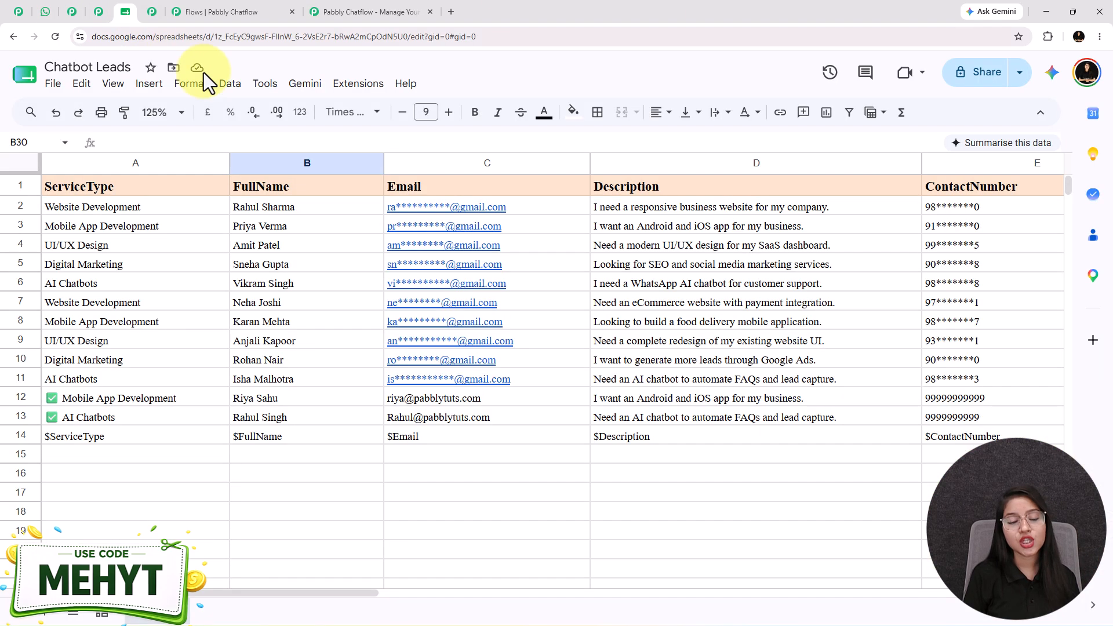
left_click(46, 12)
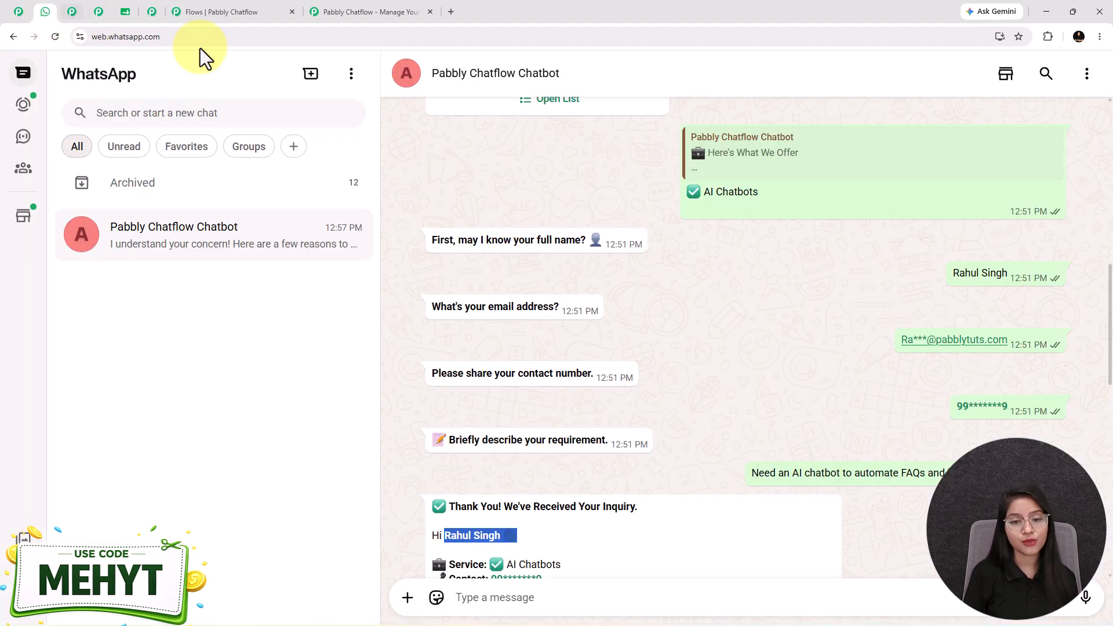
scroll(735, 343, "down", 12)
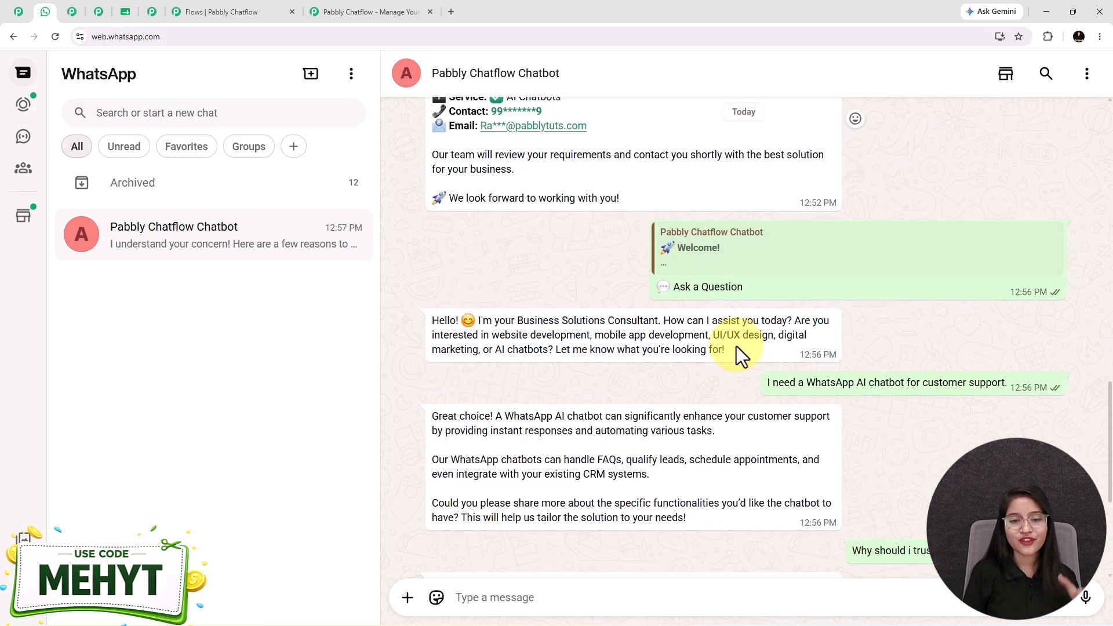
scroll(715, 430, "up", 5)
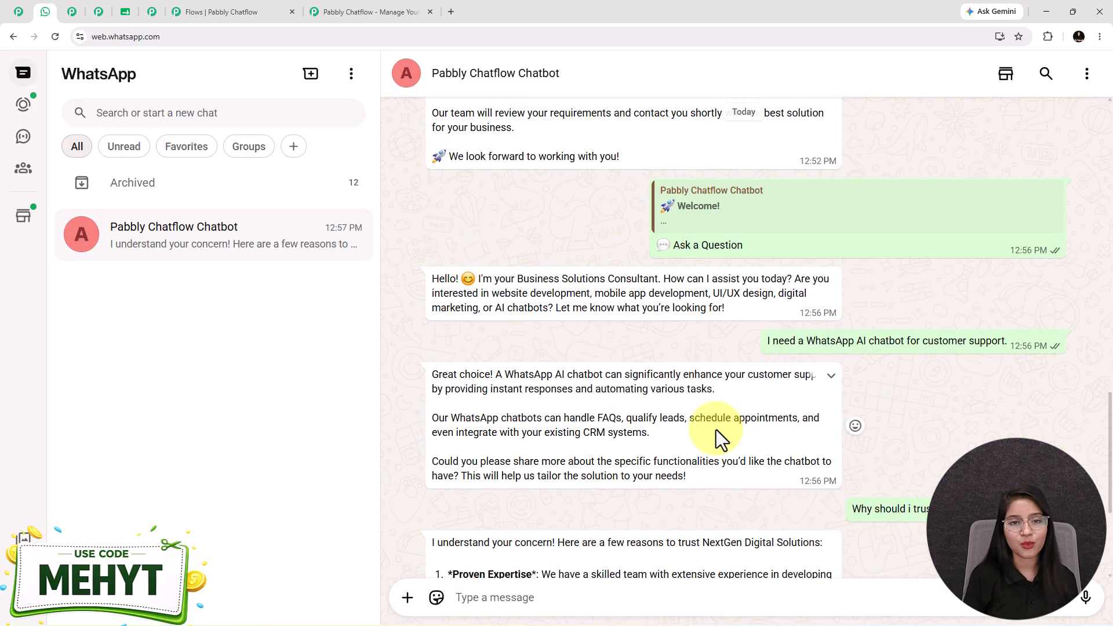
scroll(715, 429, "up", 6)
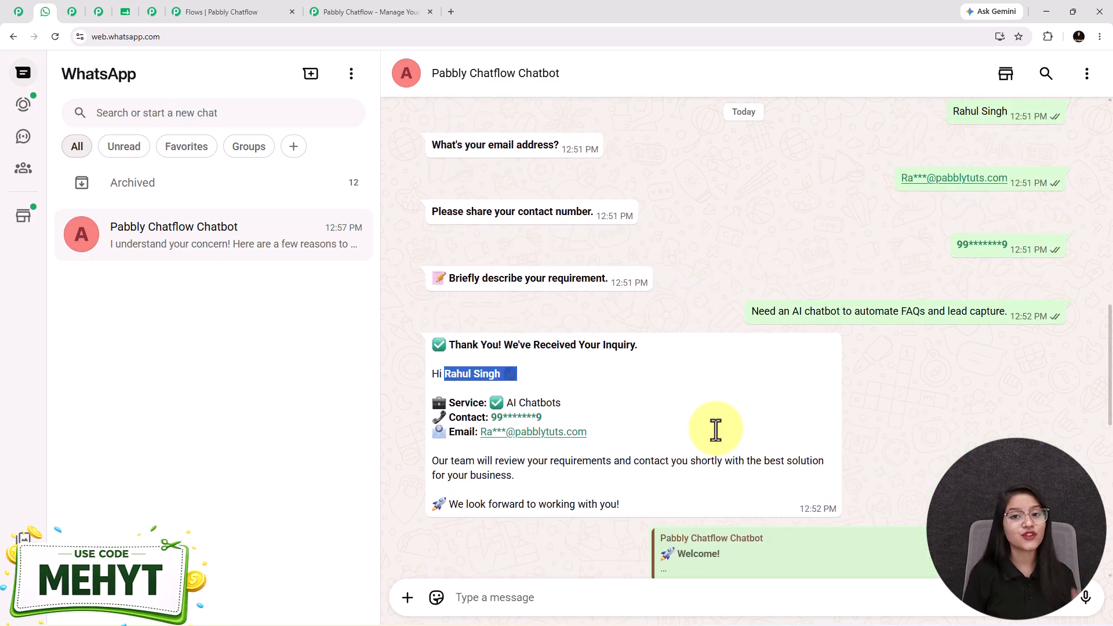
scroll(715, 429, "up", 12)
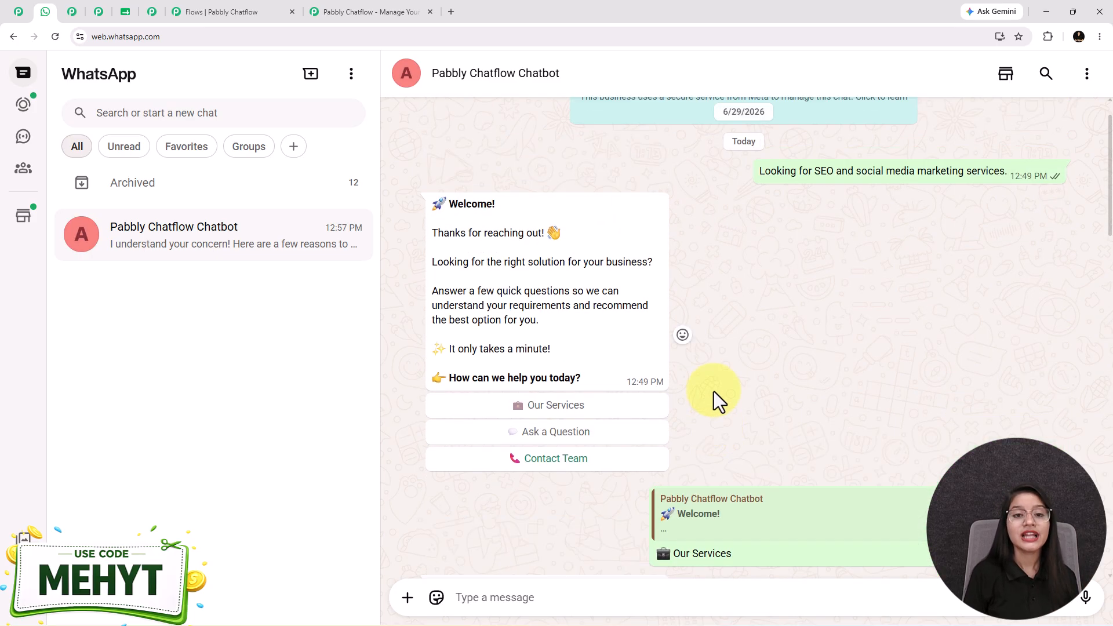
left_click(19, 12)
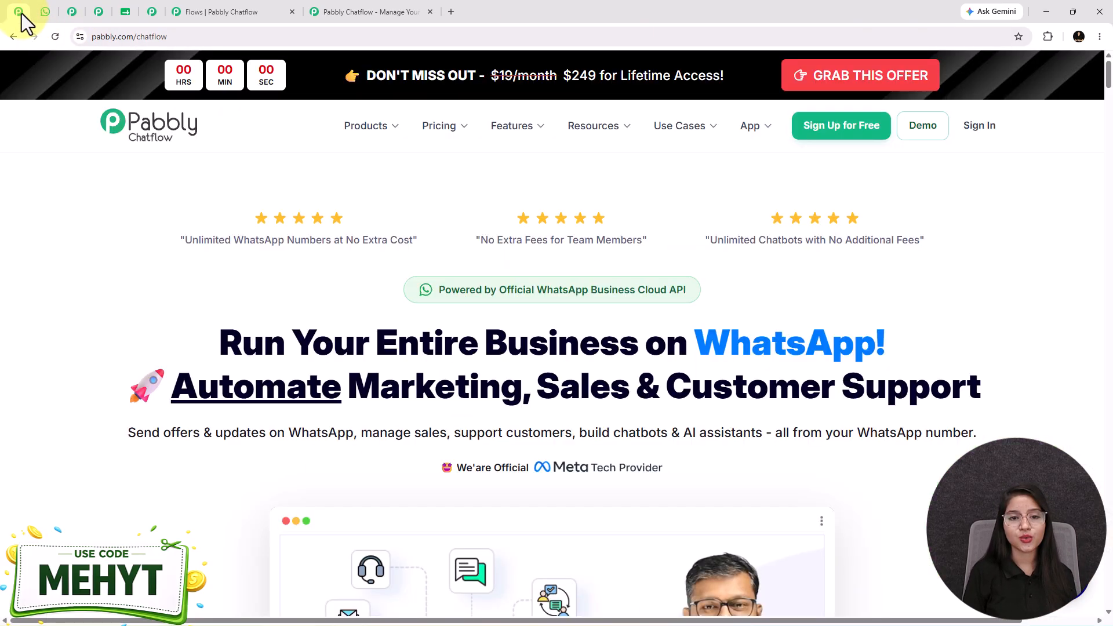